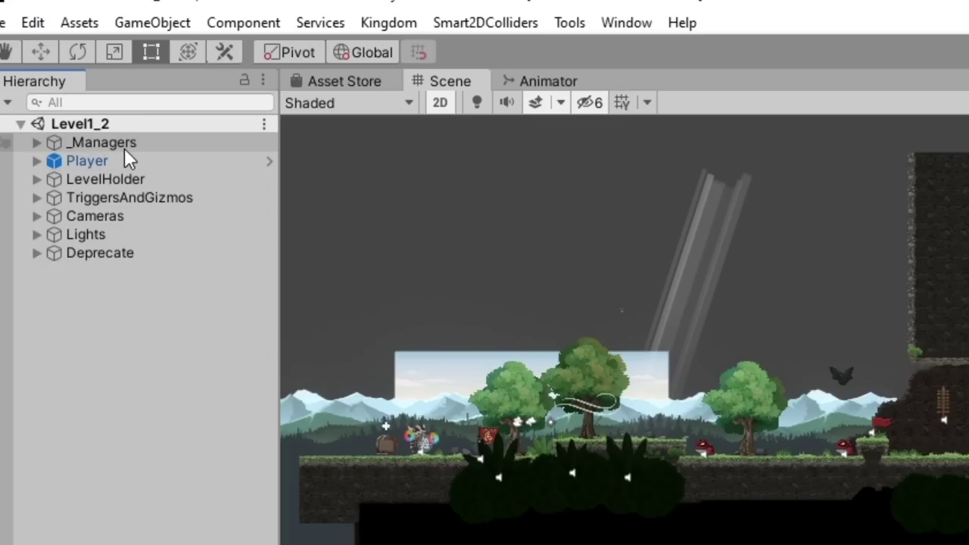
Step: Expand _Managers and LevelHolder in the Hierarchy to reveal LevelHolder's seven child holders
left_click(36, 142)
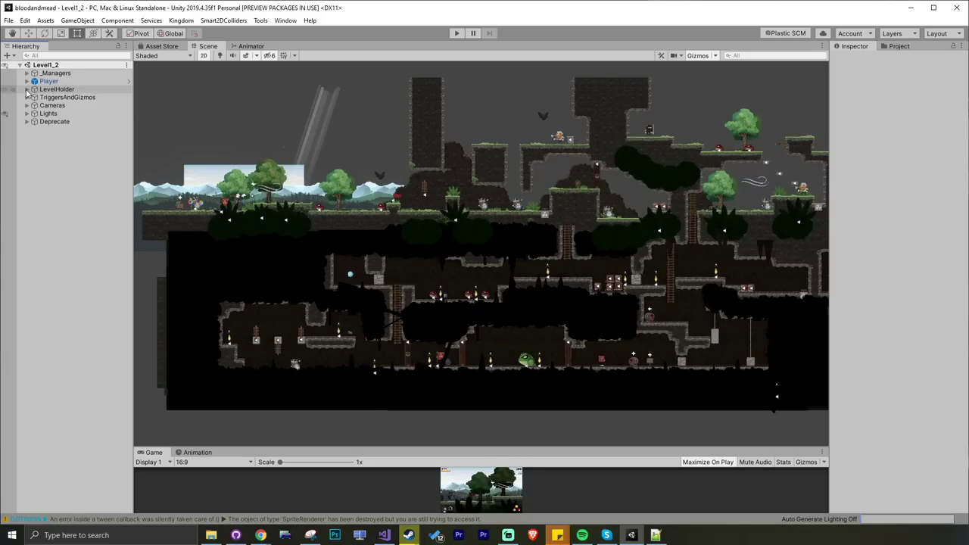
left_click(26, 89)
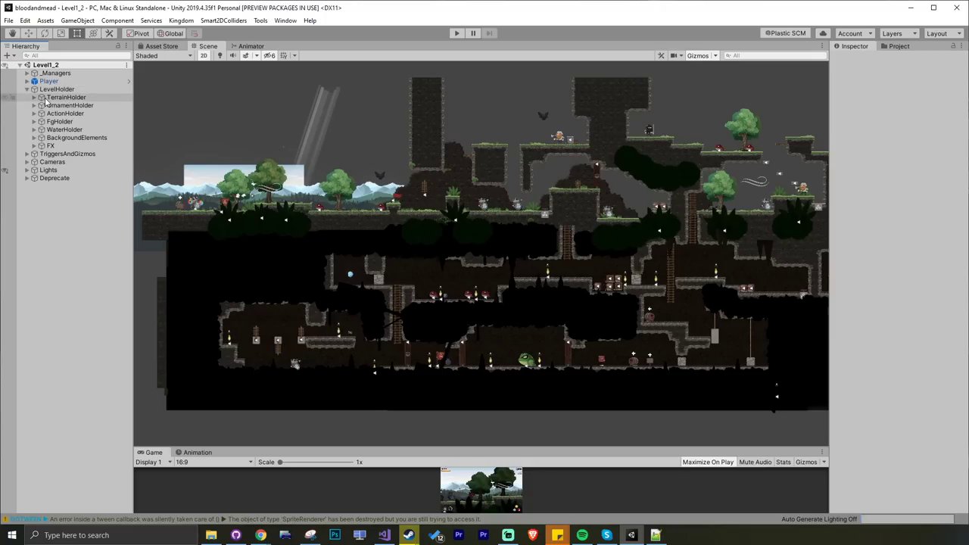
Step: Hide and reshow the TerrainHolder and ActionHolder objects in the scene using their visibility eyes
left_click(6, 98)
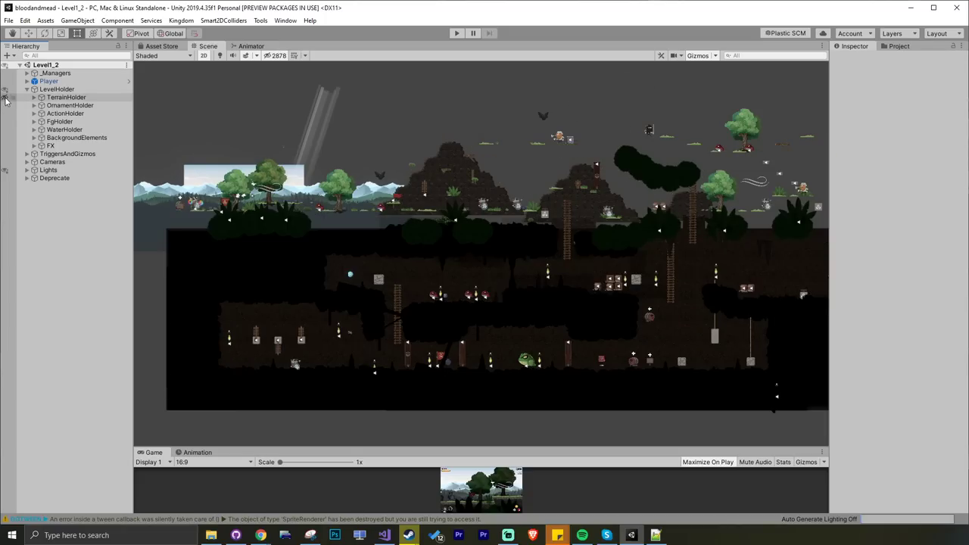
left_click(6, 99)
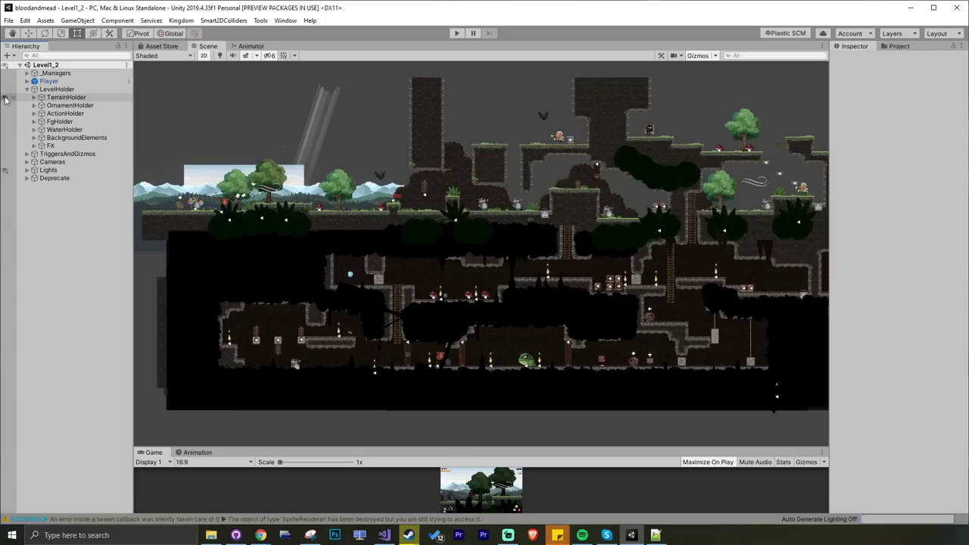
left_click(6, 114)
left_click(6, 114)
left_click(5, 114)
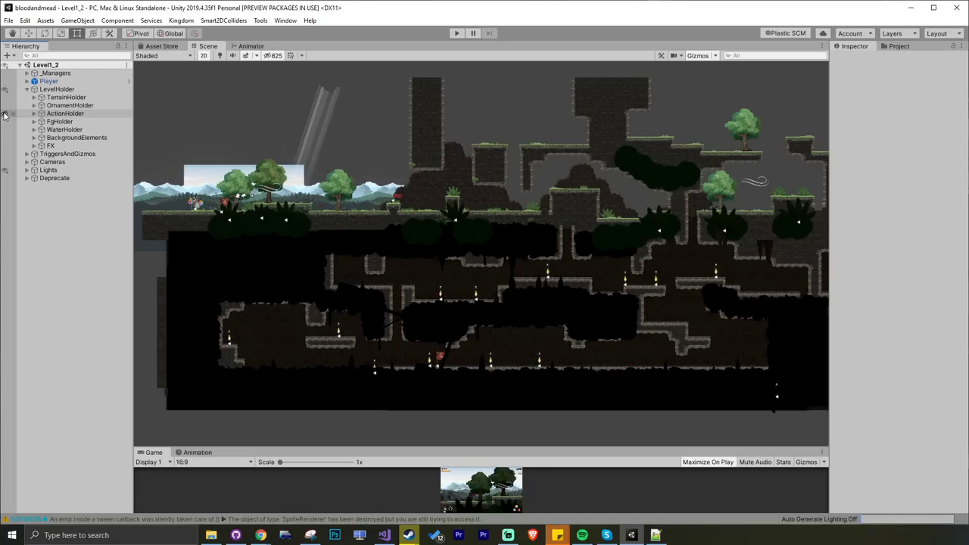
left_click(5, 114)
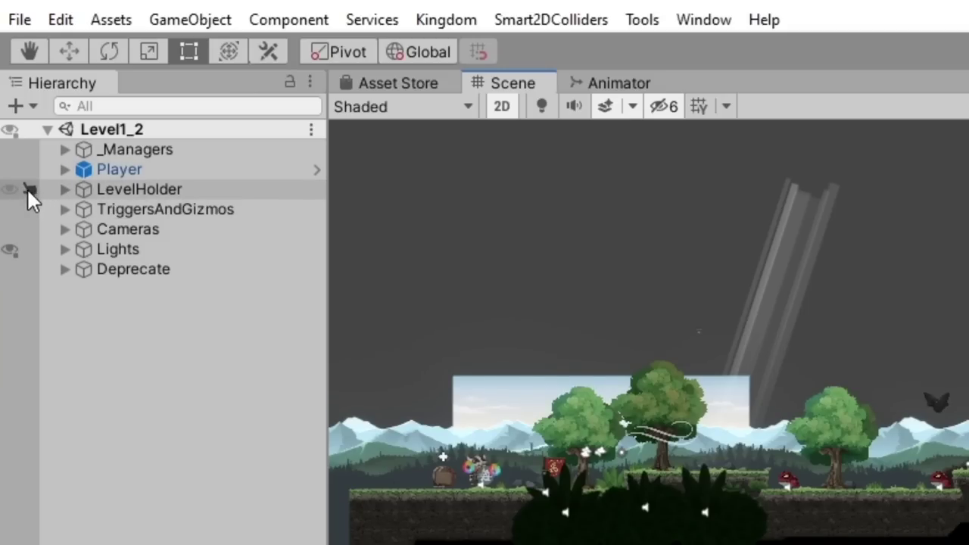
Step: Disable scene picking for LevelHolder and the groups below it
left_click(30, 190)
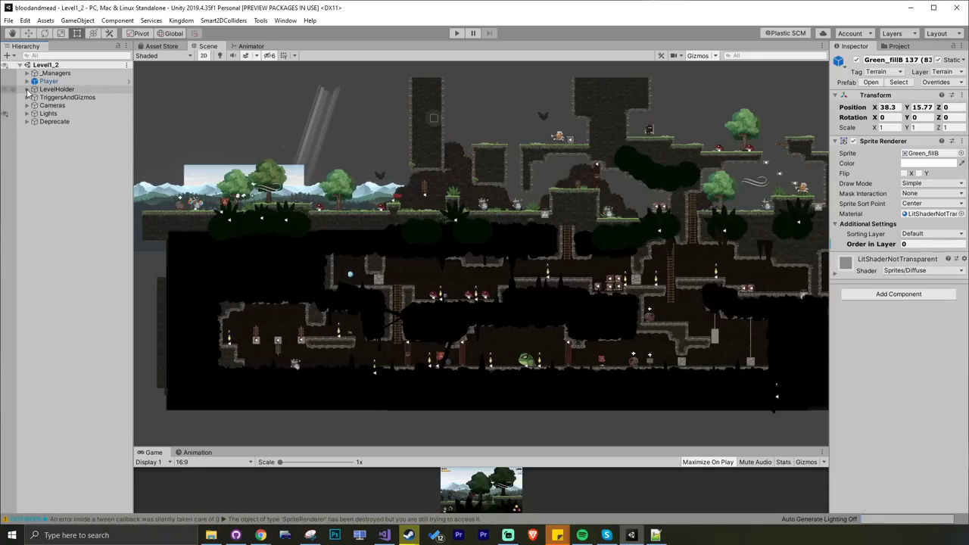
Step: Expand LevelHolder, hide and reshow the terrain tiles, and briefly unfold TerrainHolder's groups
left_click(27, 89)
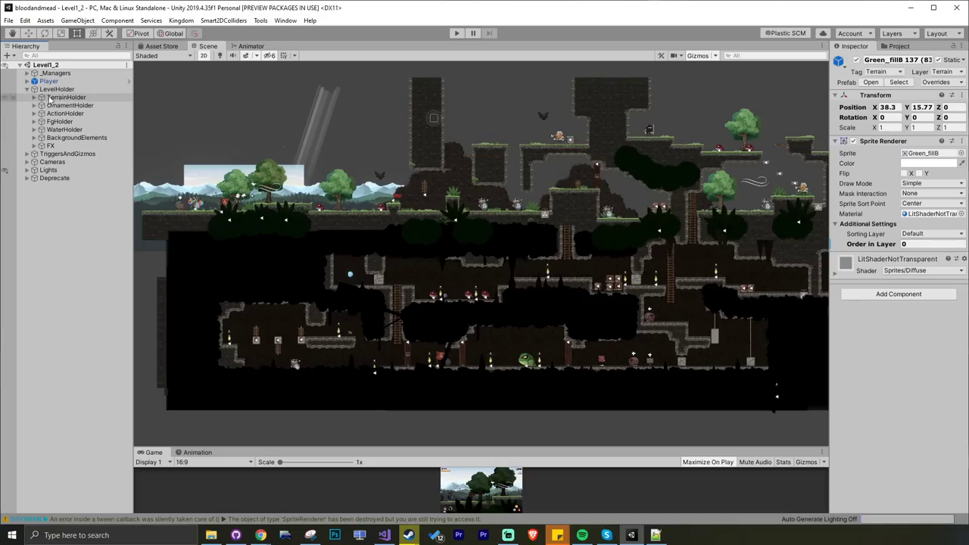
left_click(4, 98)
left_click(4, 98)
left_click(34, 97)
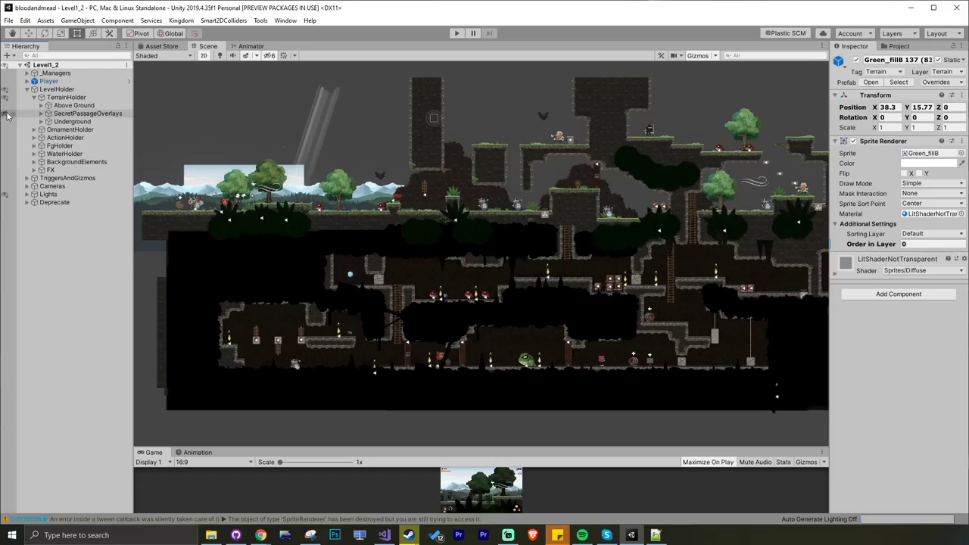
left_click(33, 97)
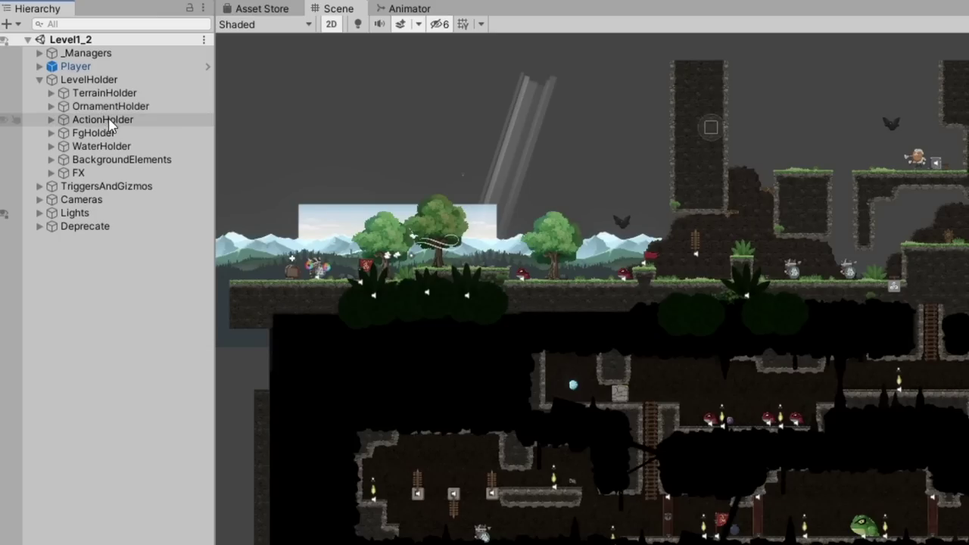
left_click(51, 106)
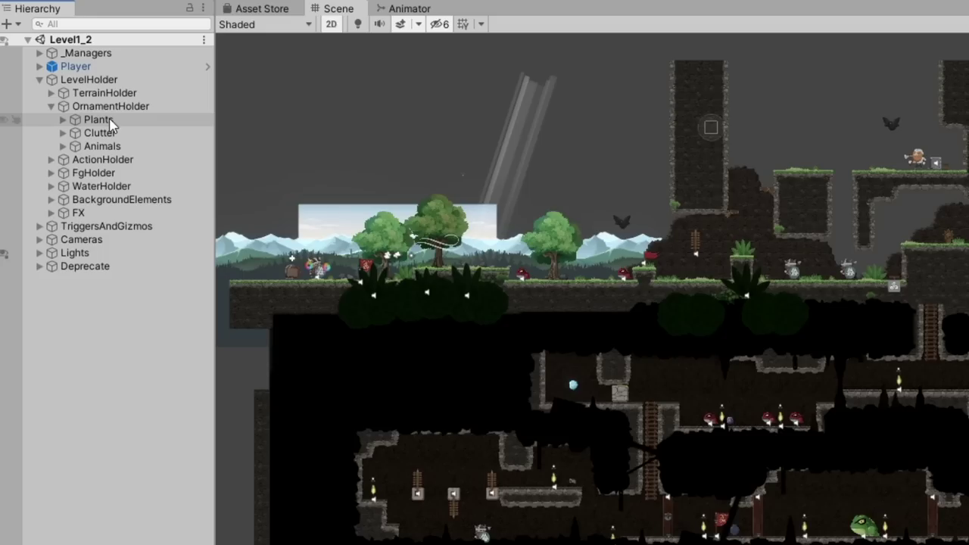
left_click(64, 121)
left_click(63, 121)
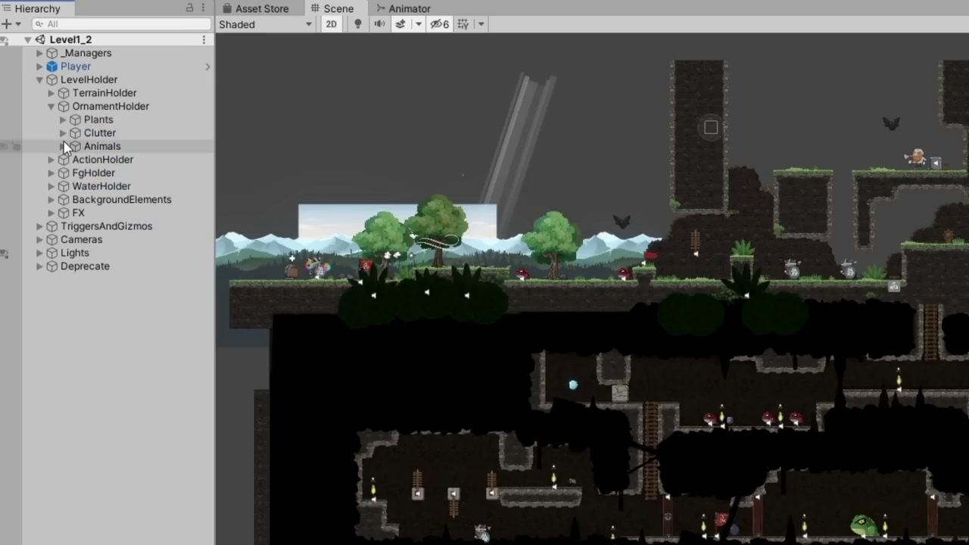
left_click(63, 133)
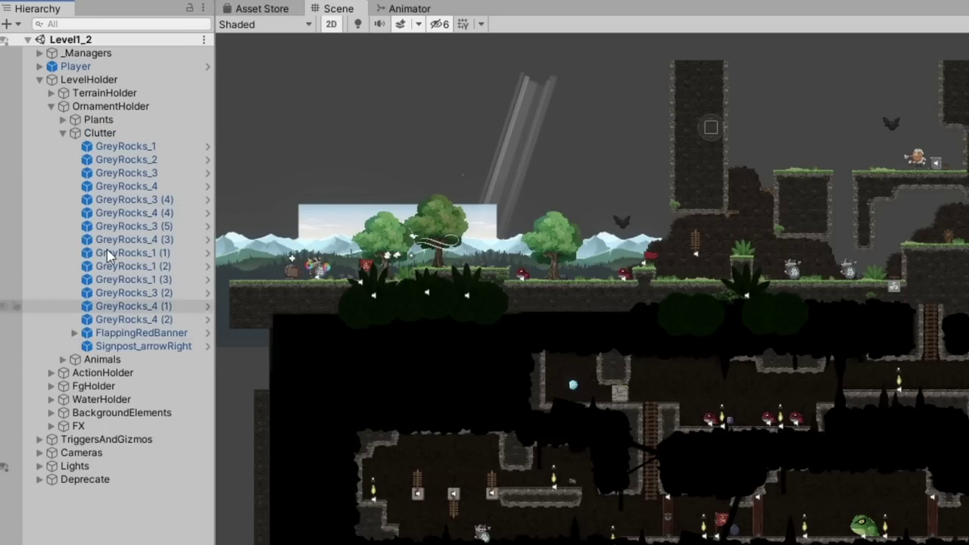
left_click(63, 133)
left_click(64, 146)
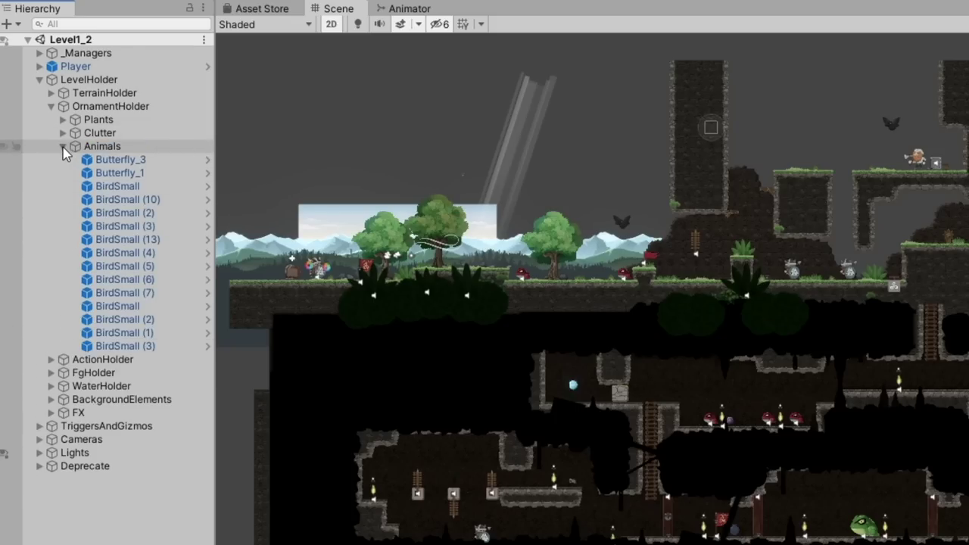
left_click(64, 147)
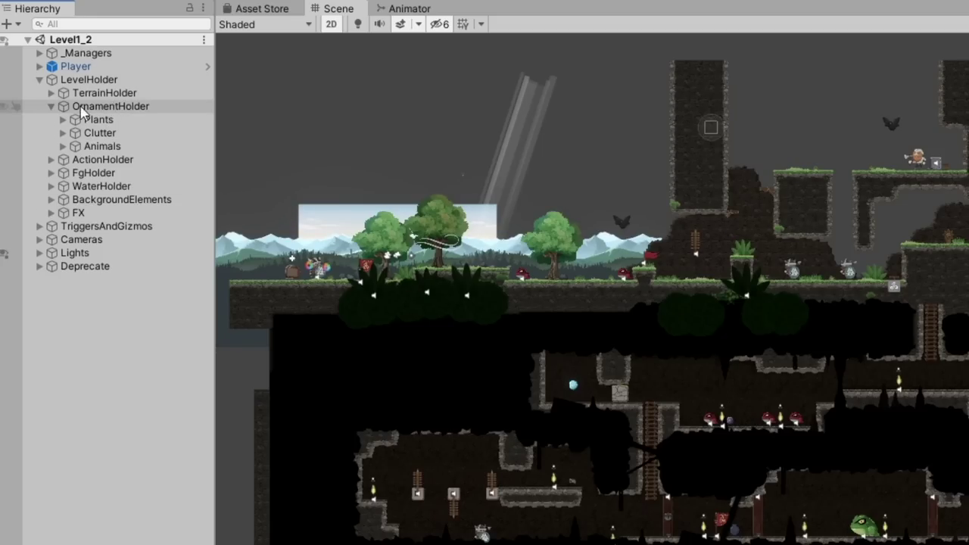
left_click(51, 107)
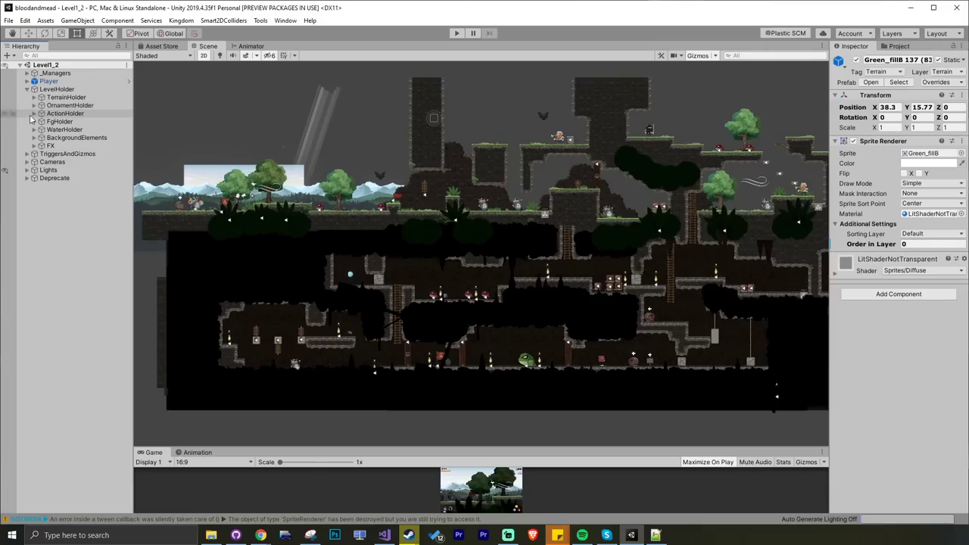
Step: Expand ActionHolder and select its Doors, Climable, Enemies and Collectables groups in turn
left_click(34, 113)
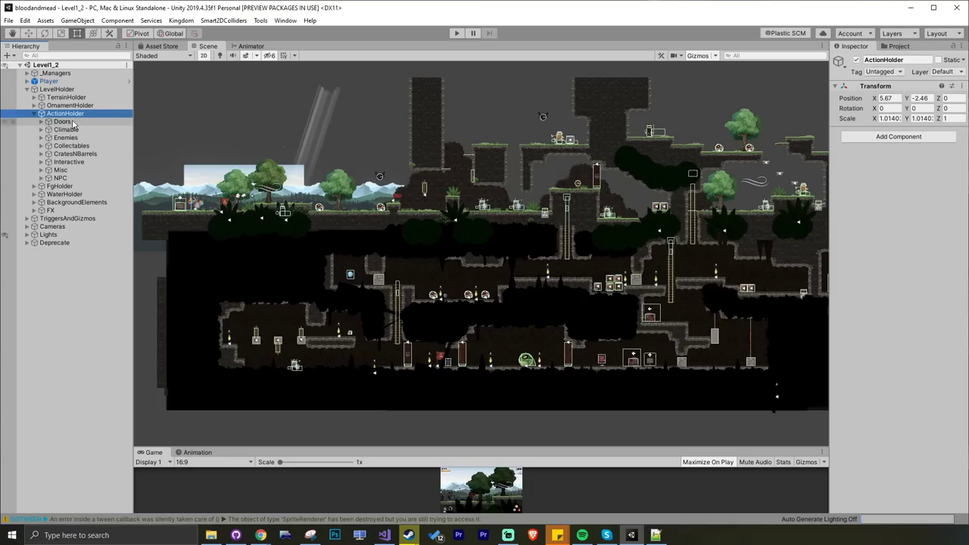
left_click(62, 122)
left_click(74, 130)
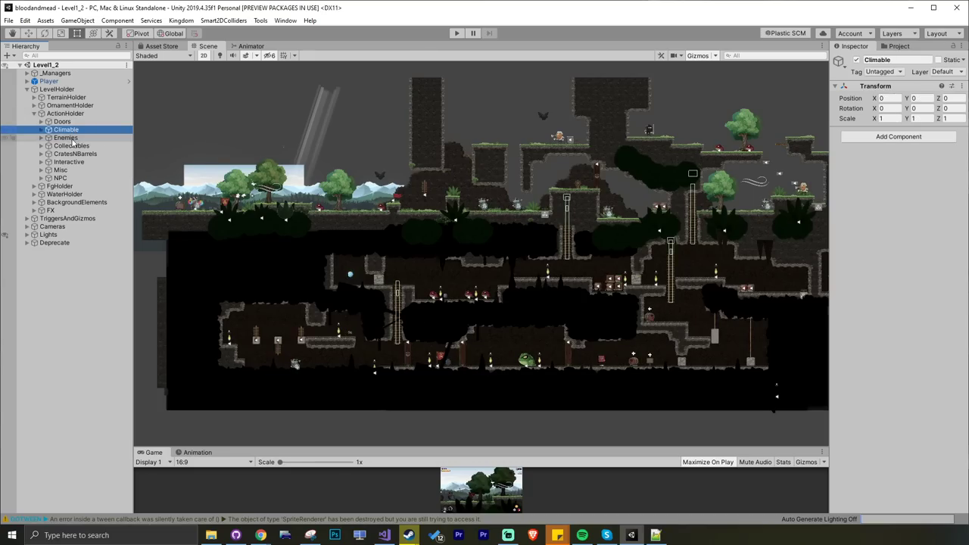
left_click(73, 139)
left_click(75, 146)
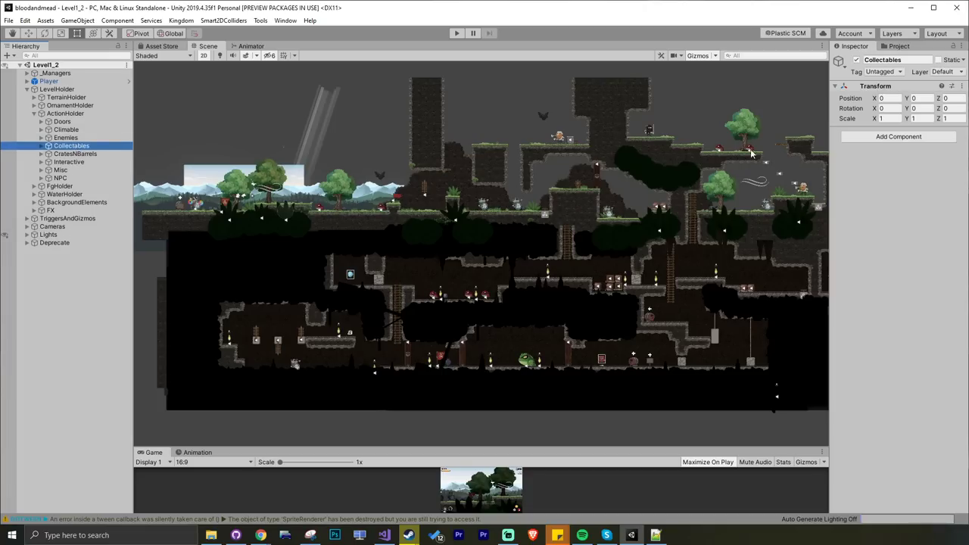
Step: Select CratesNBarrels and pan the Scene view to the level's right end
left_click(75, 153)
middle_click_drag(614, 306, 544, 299)
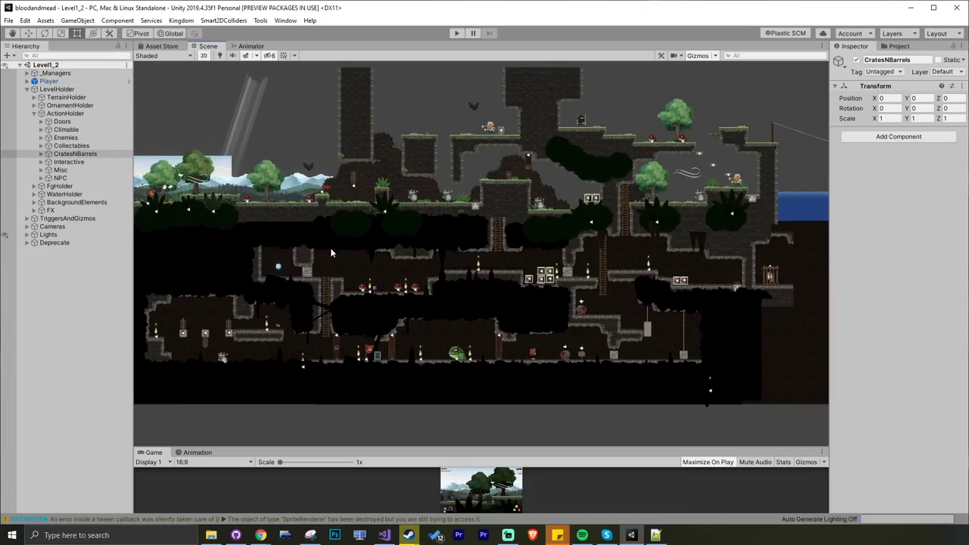
scroll(553, 280, "up", 10)
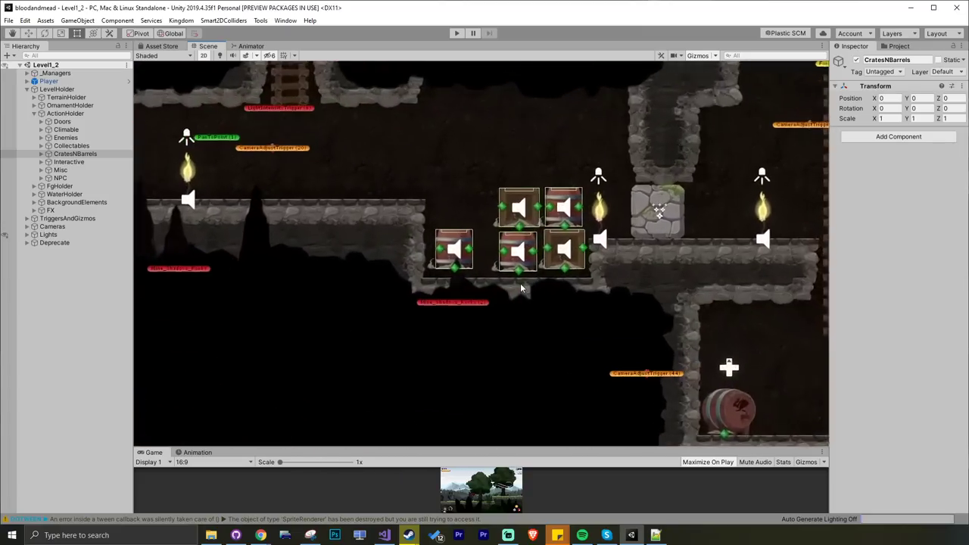
scroll(616, 245, "down", 10)
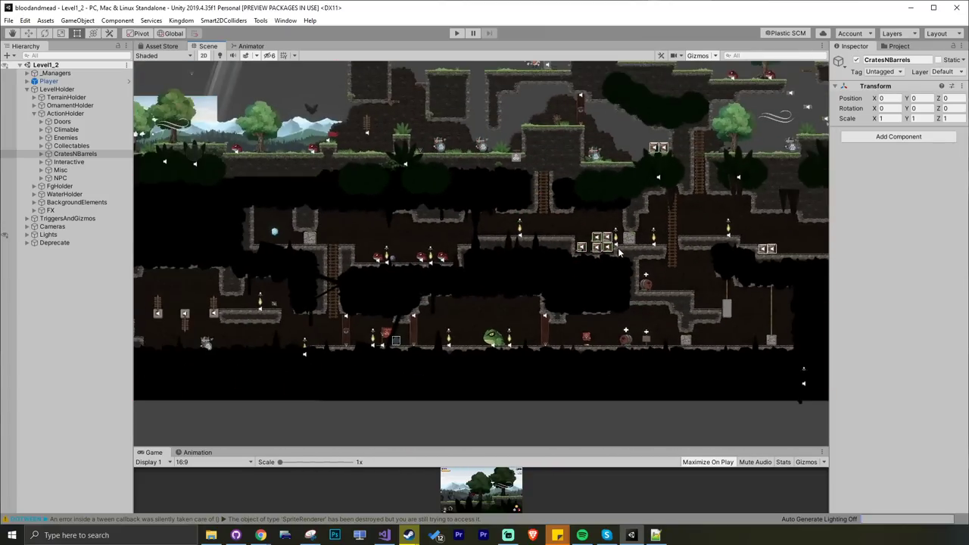
scroll(575, 281, "down", 1)
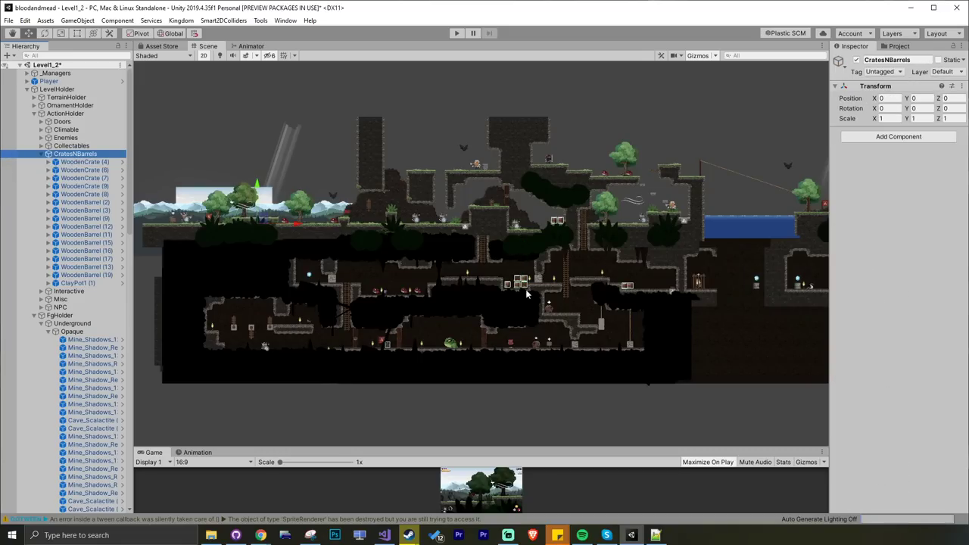
Step: Clear the selection, then reselect CratesNBarrels and frame it in the Scene view
scroll(546, 318, "down", 1)
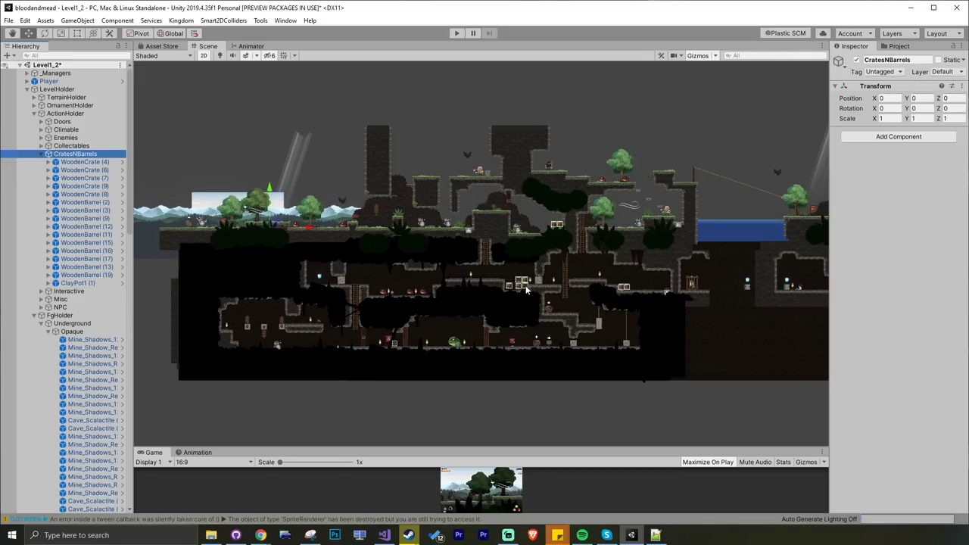
scroll(531, 286, "up", 2)
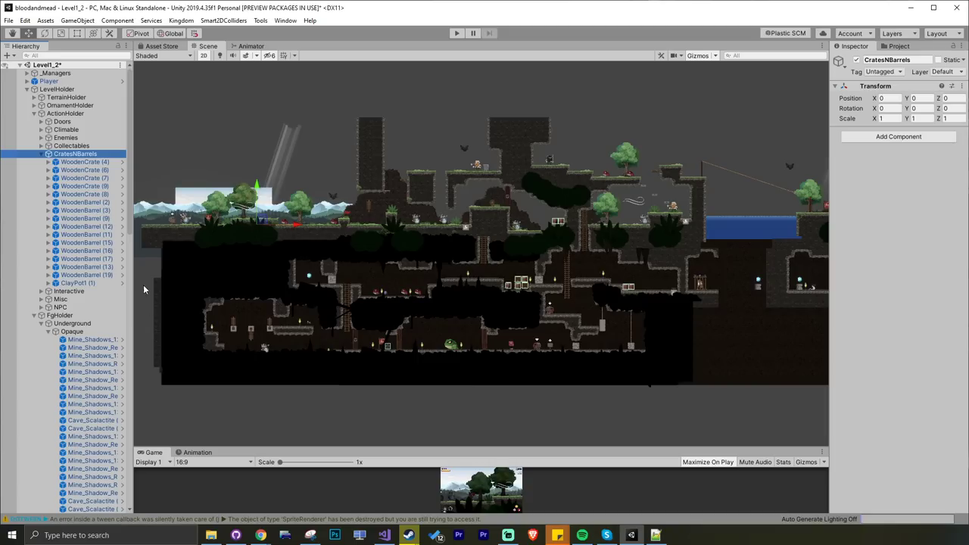
scroll(505, 302, "up", 2)
left_click(558, 282)
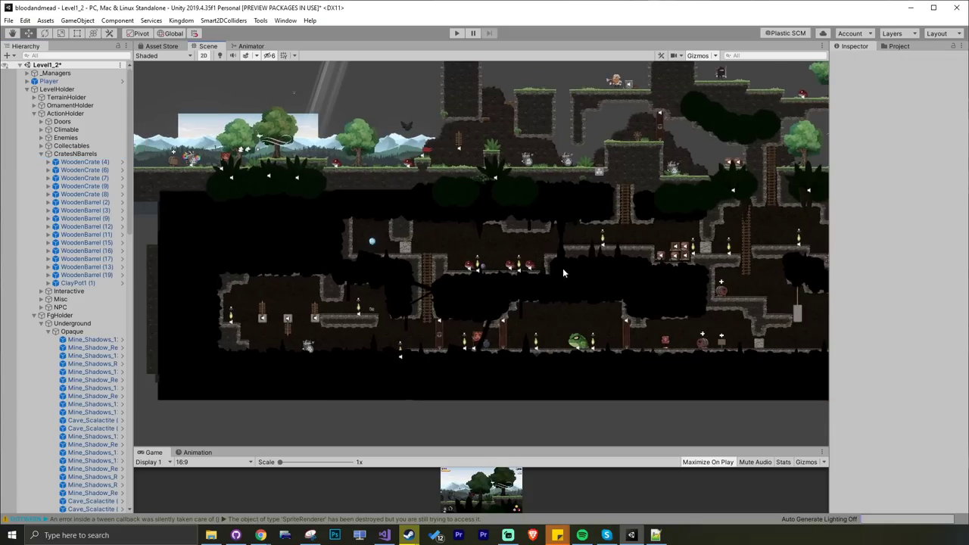
scroll(634, 296, "down", 2)
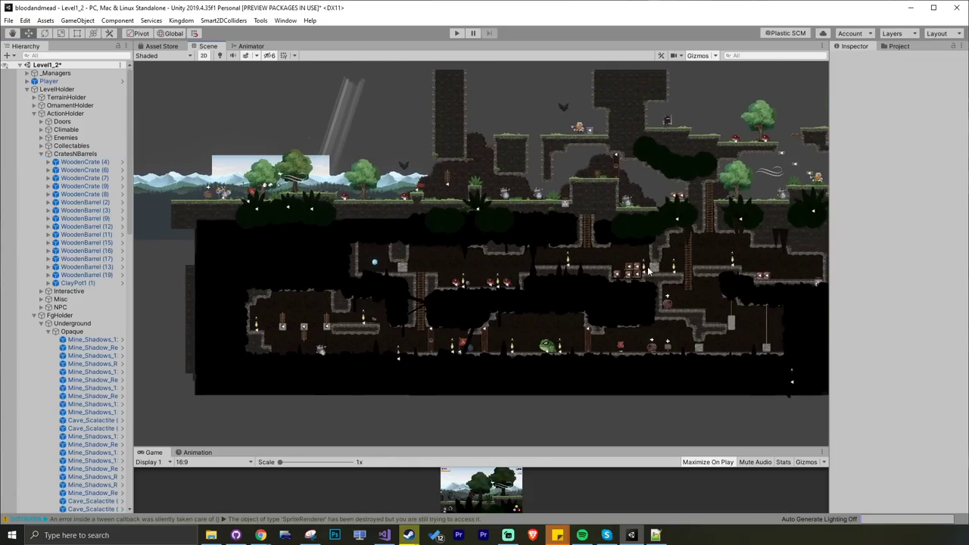
scroll(454, 242, "down", 2)
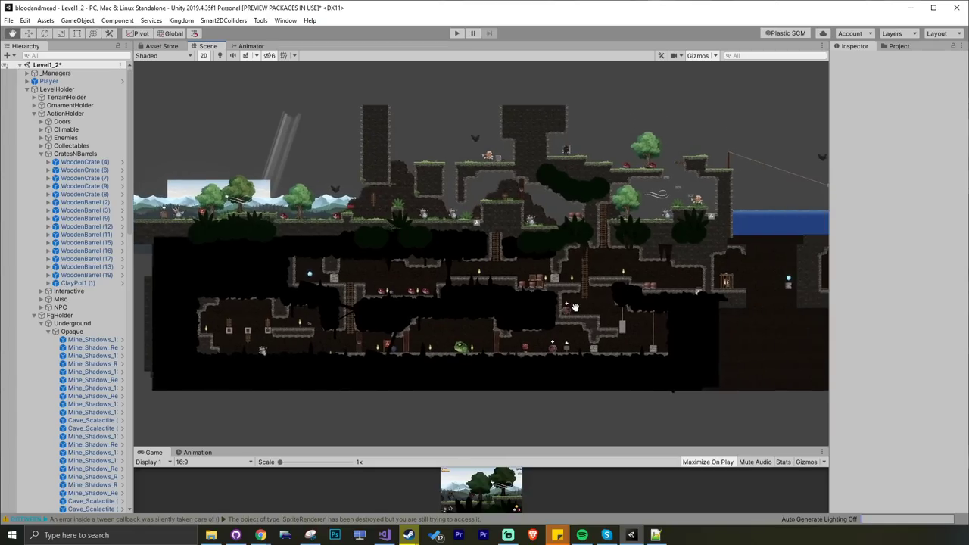
left_click(74, 155)
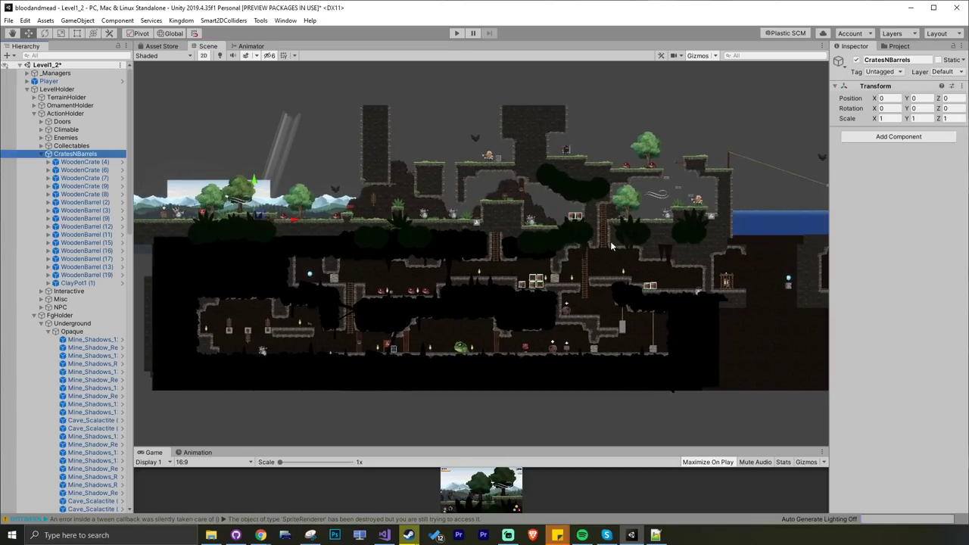
key("f")
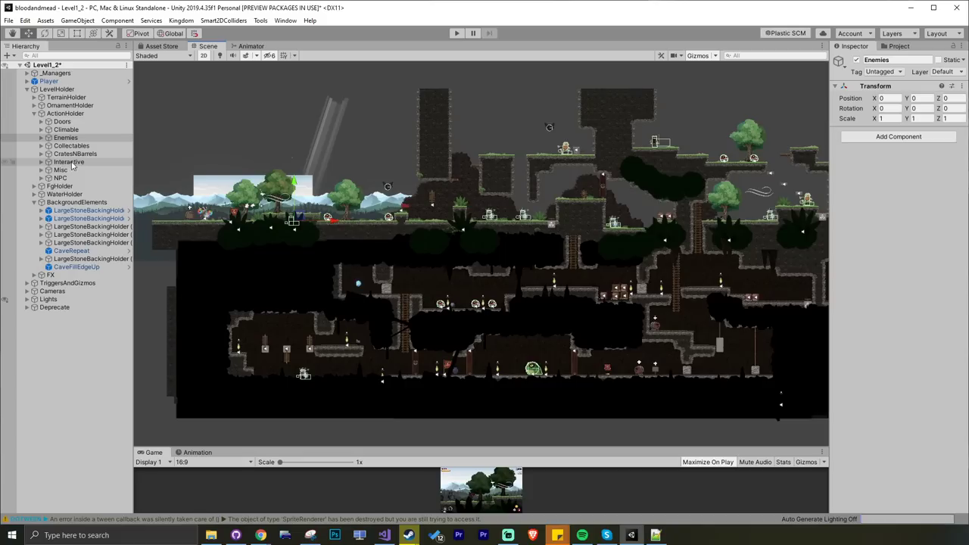
Step: Select the Interactive group and look over its objects across the cave platforms
left_click(69, 162)
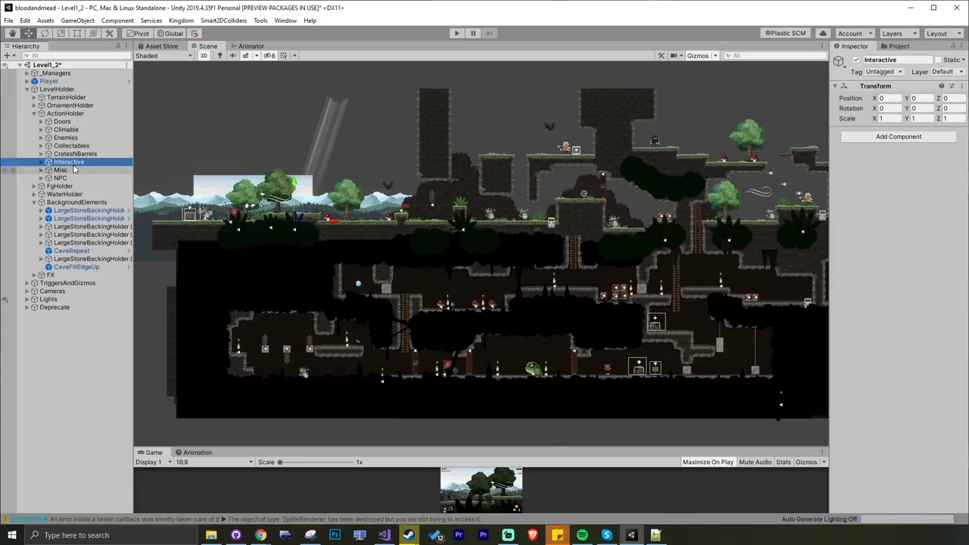
scroll(392, 175, "down", 3)
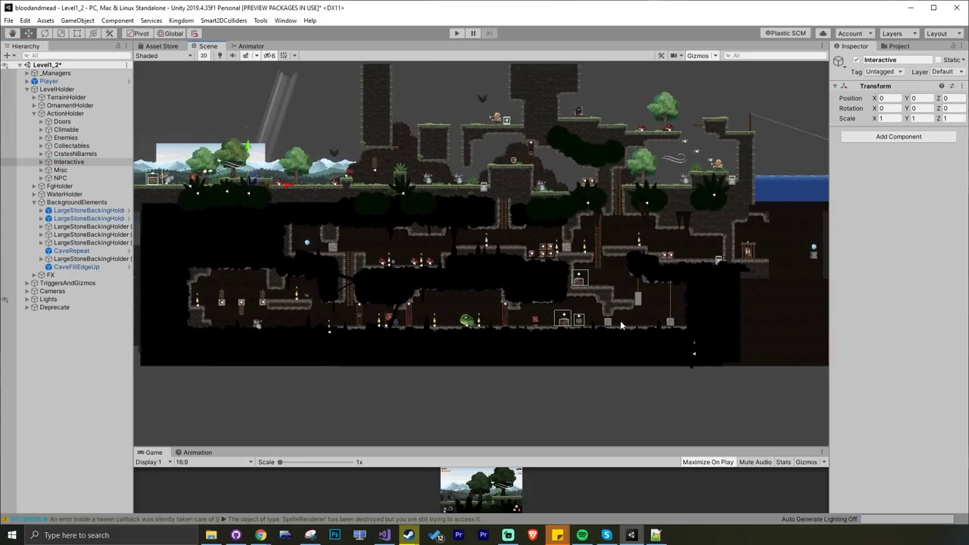
scroll(611, 326, "up", 10)
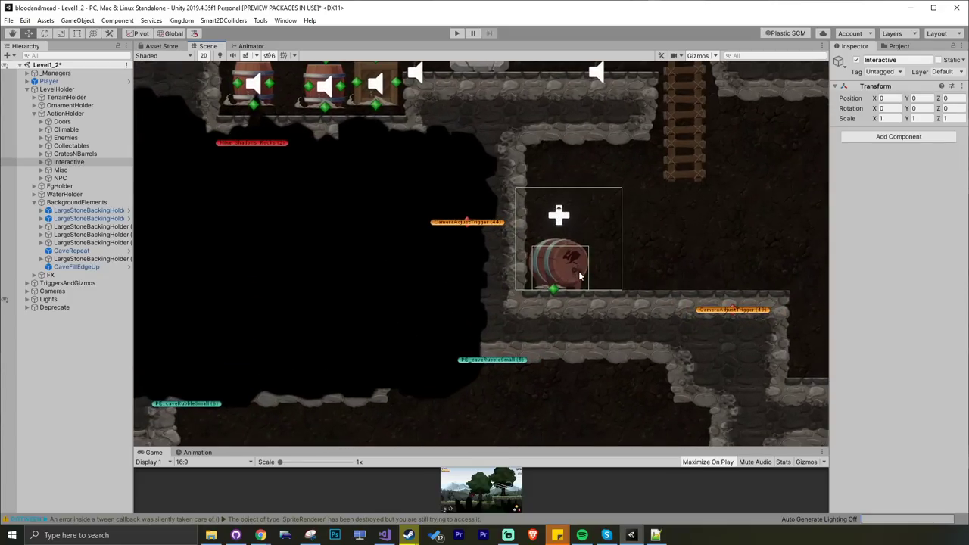
scroll(561, 220, "down", 8)
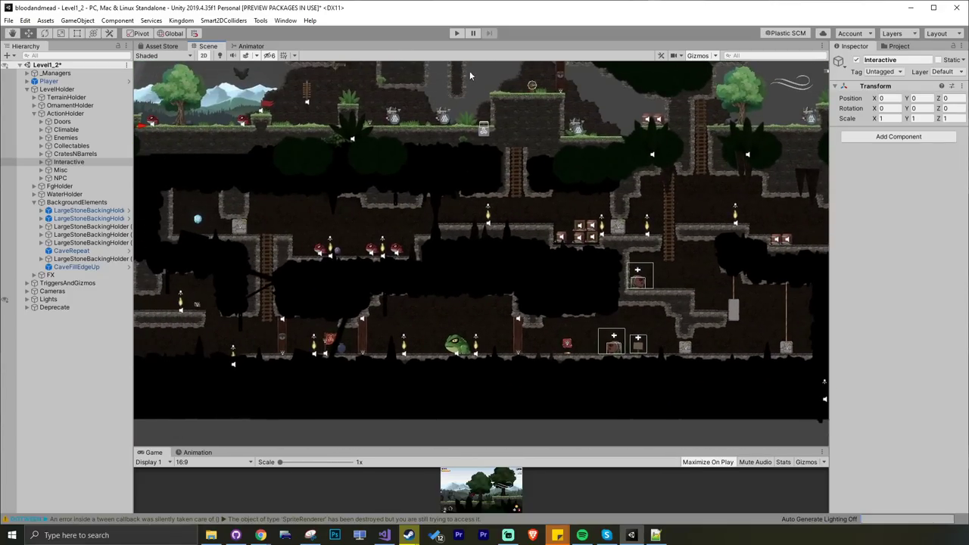
scroll(469, 71, "up", 10)
middle_click_drag(607, 119, 543, 282)
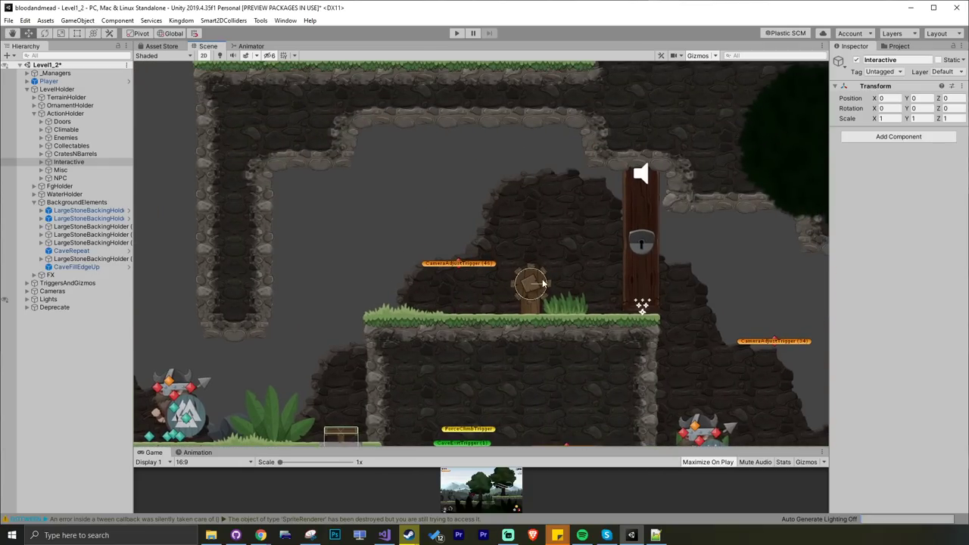
scroll(598, 276, "down", 10)
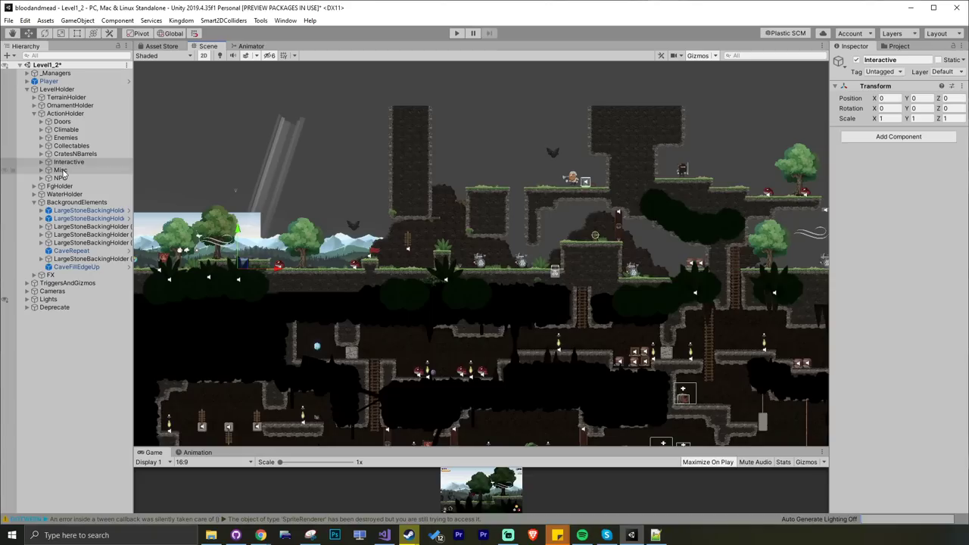
Step: Select and frame the Misc group, briefly unfolding its children
left_click(47, 172)
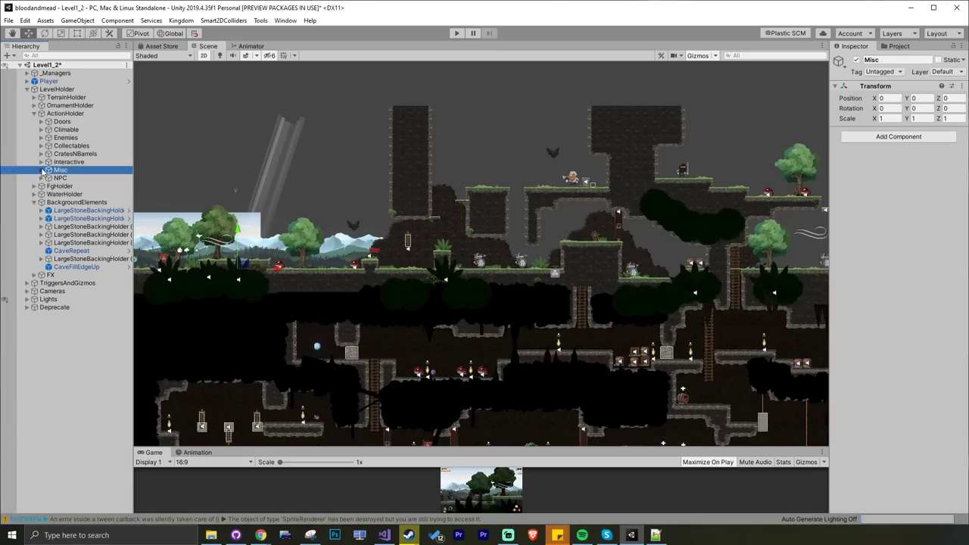
key("f")
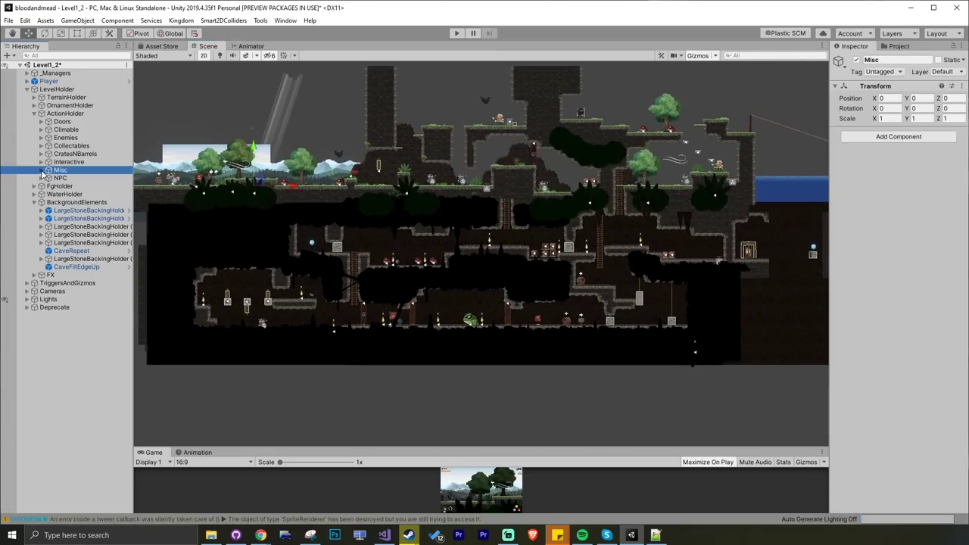
left_click(41, 171)
left_click(42, 170)
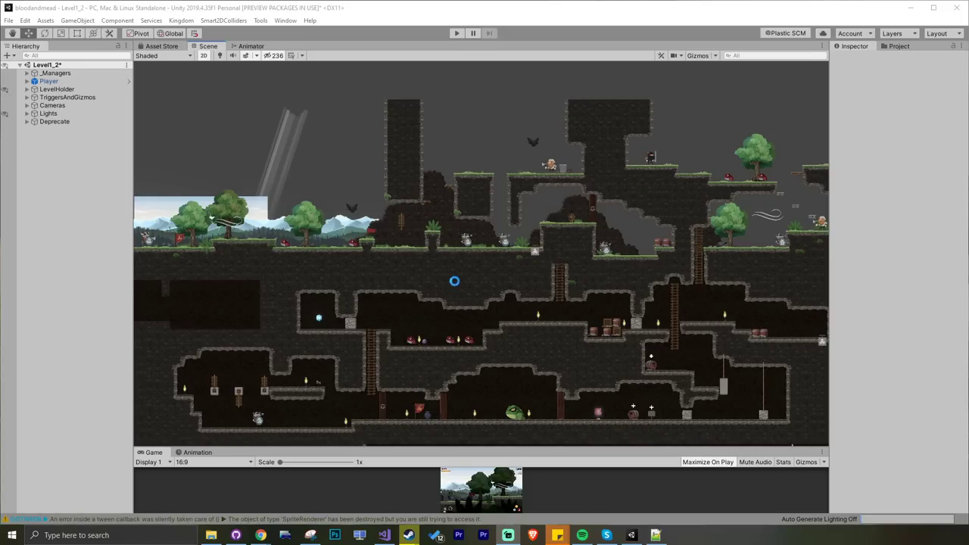
Step: Zoom and pan the Scene view to bring the tall rock column into view
scroll(474, 291, "up", 5)
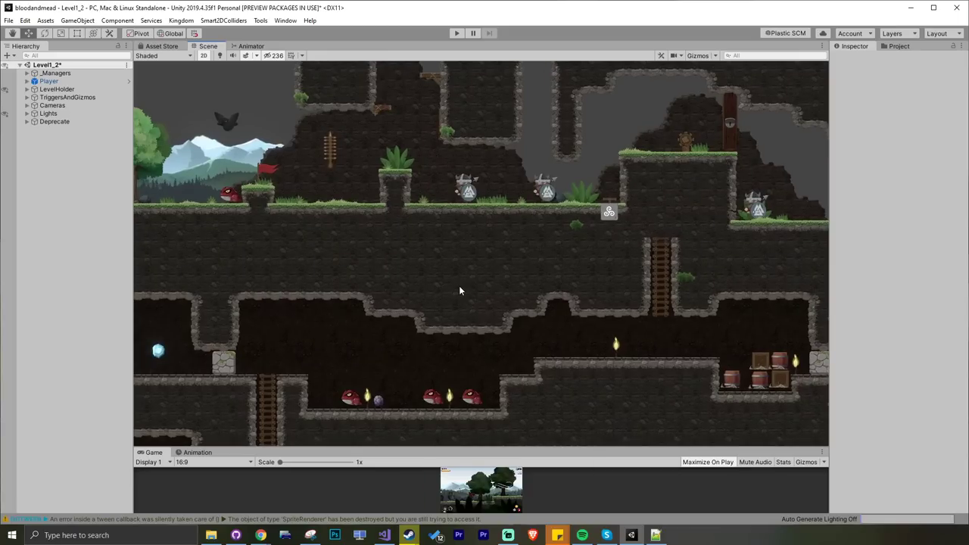
scroll(448, 278, "down", 6)
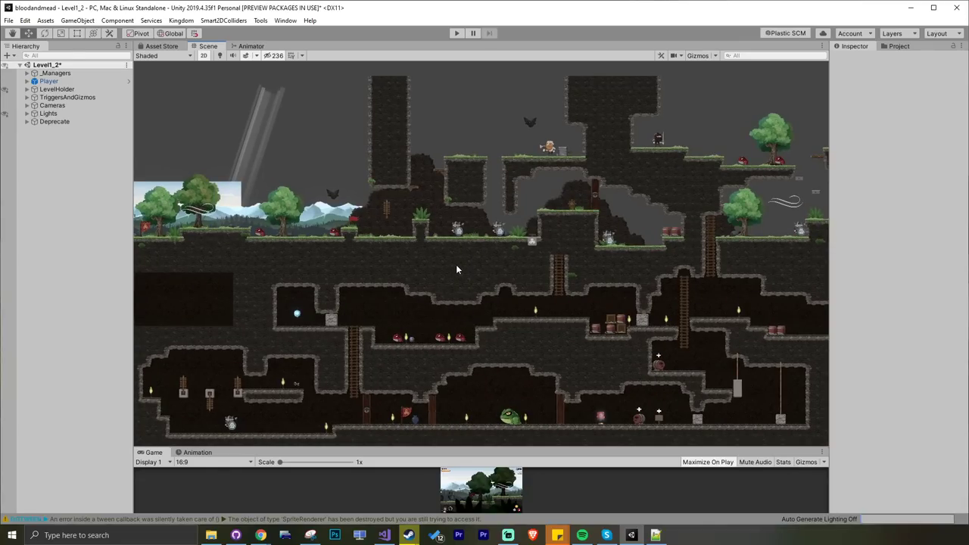
scroll(486, 271, "down", 1)
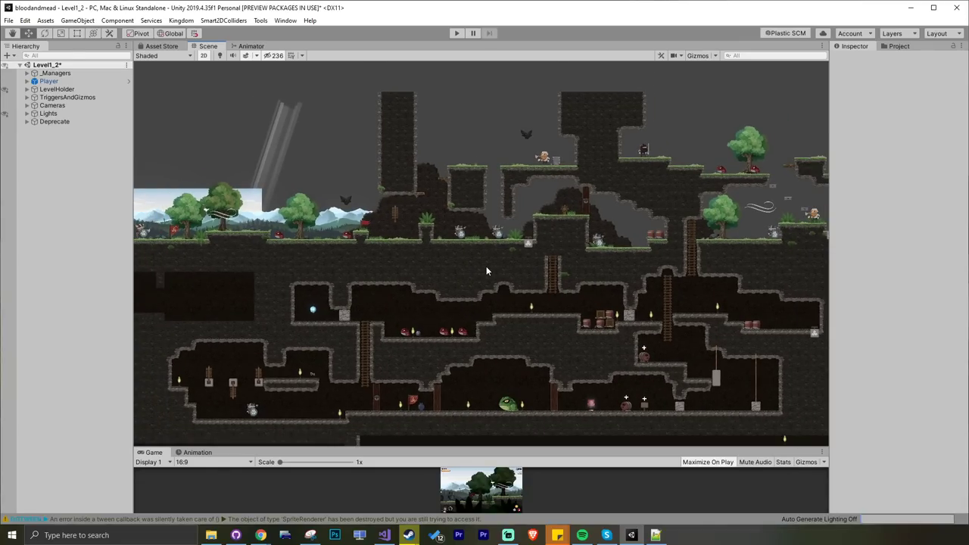
middle_click_drag(465, 265, 483, 288)
scroll(425, 268, "up", 2)
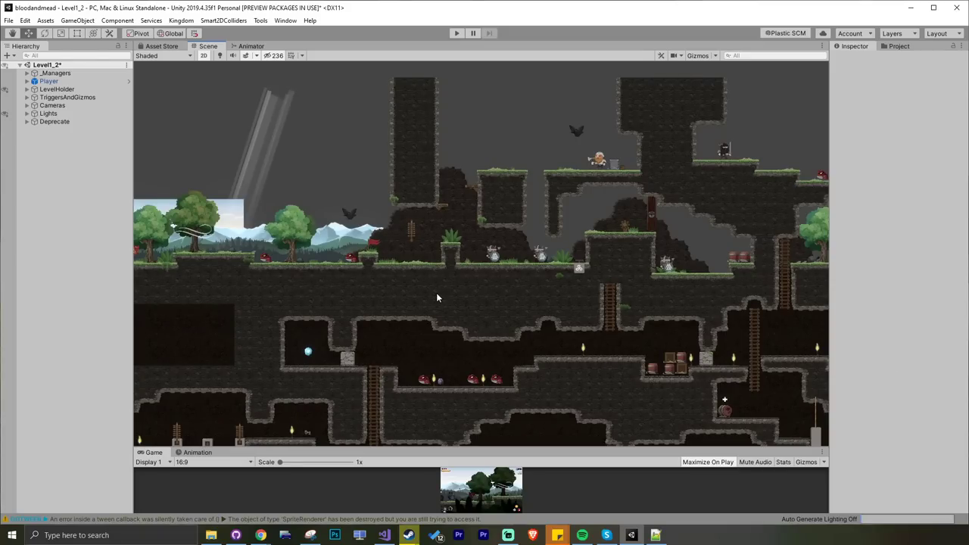
middle_click_drag(464, 296, 466, 302)
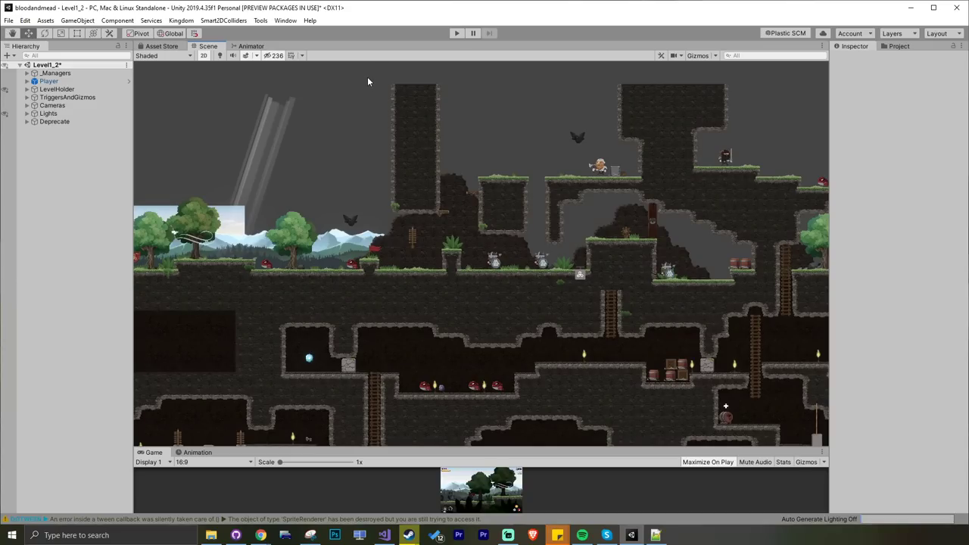
Step: Marquee-select the rock column's tiles, move them up and right, then undo the move
left_click_drag(363, 78, 492, 149)
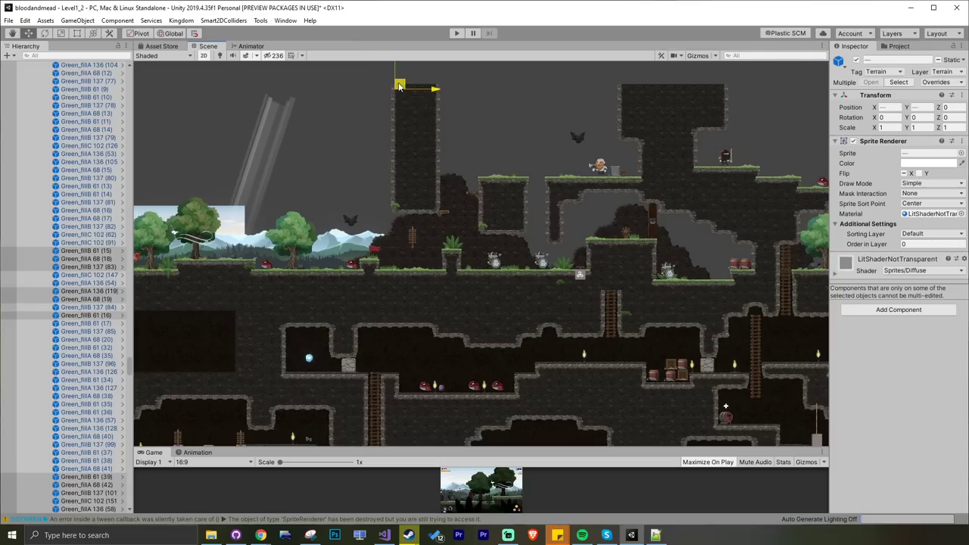
left_click_drag(400, 86, 425, 73)
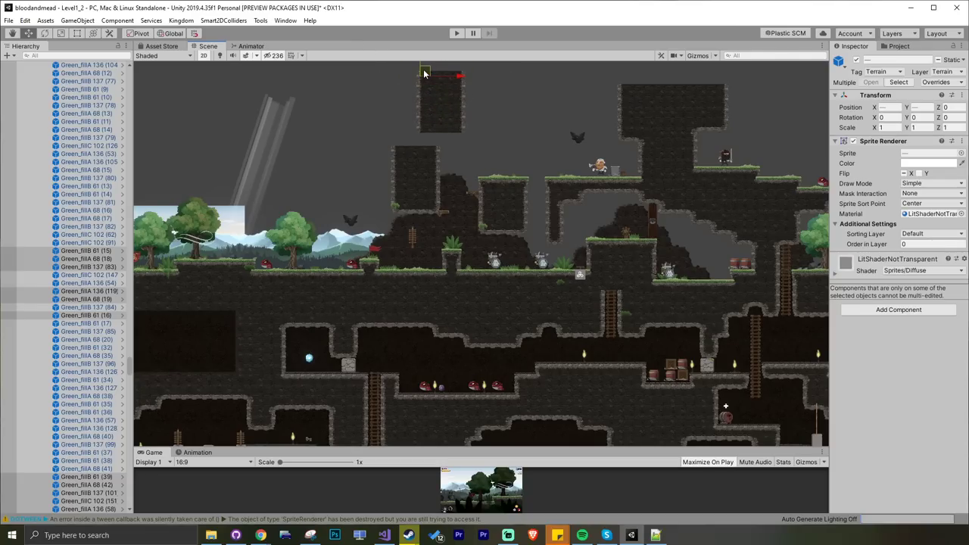
key("ctrl+z")
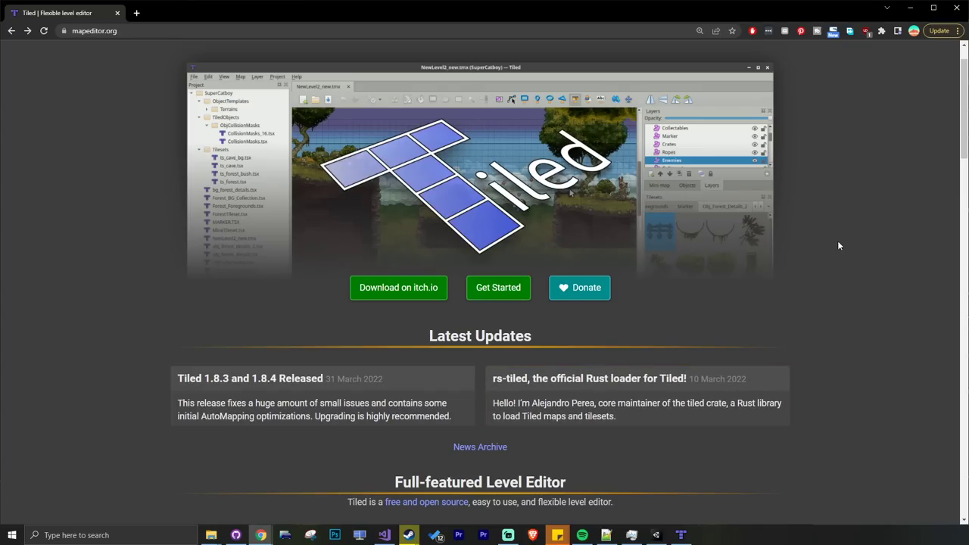
Step: Scroll mapeditor.org past the feature cards, highlighting the tile placement line, to Games made with Tiled
scroll(840, 247, "down", 1)
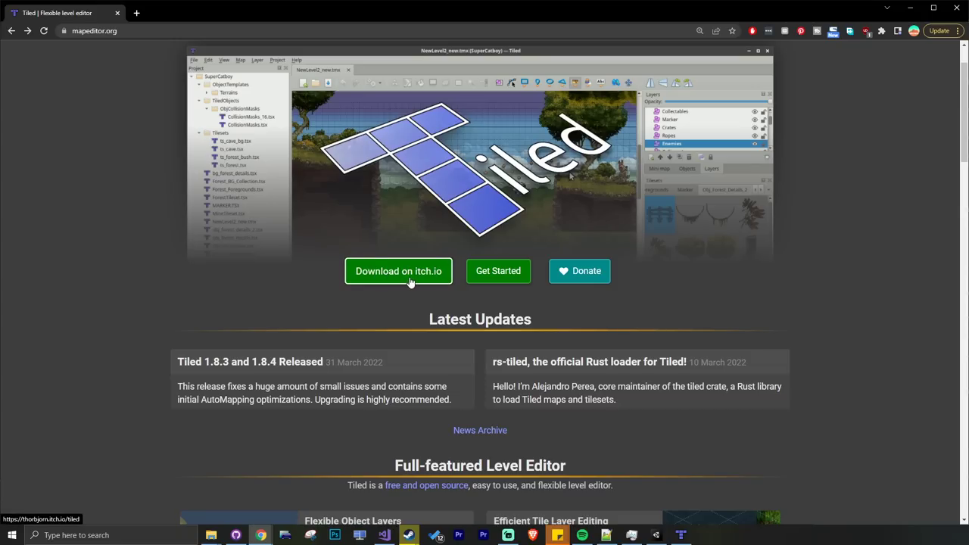
scroll(826, 279, "down", 2)
scroll(827, 283, "down", 4)
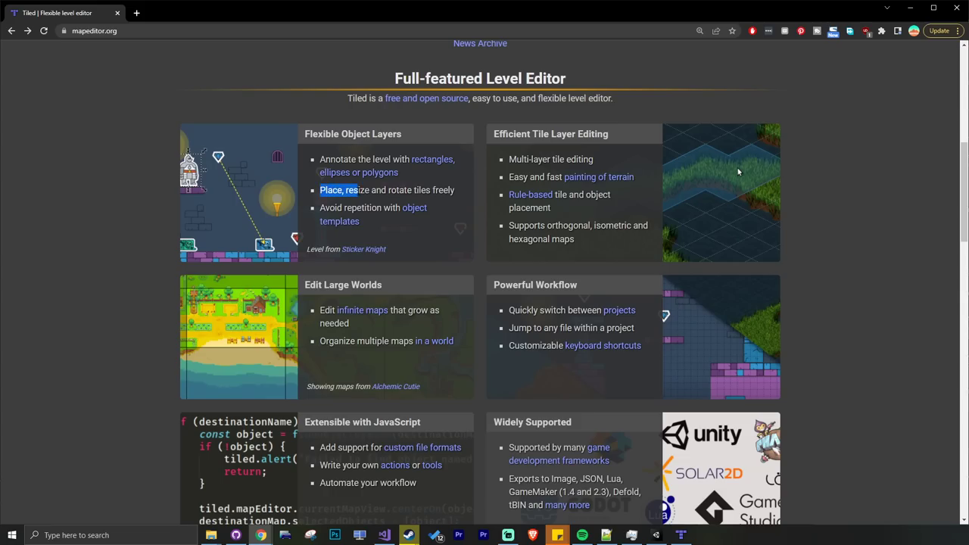
left_click_drag(358, 193, 450, 191)
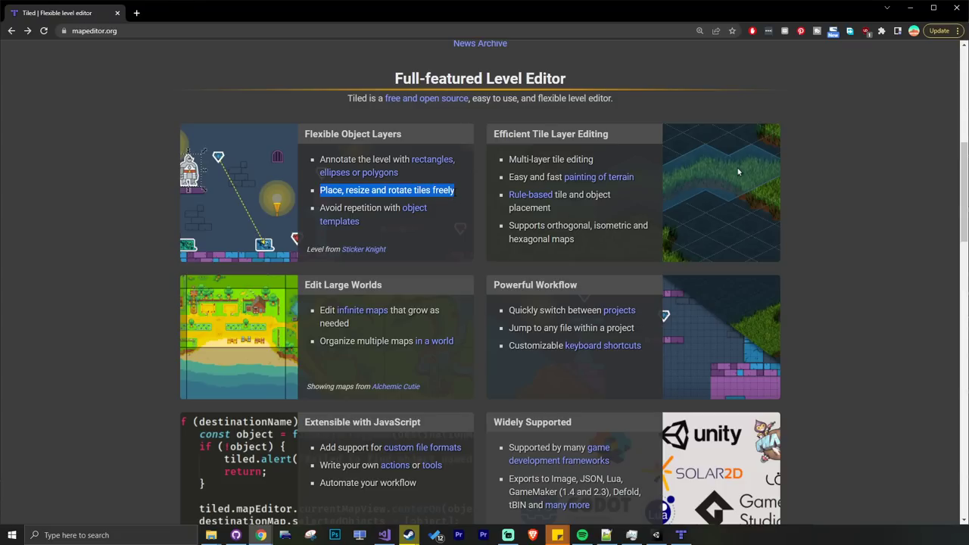
left_click(851, 350)
scroll(843, 349, "down", 5)
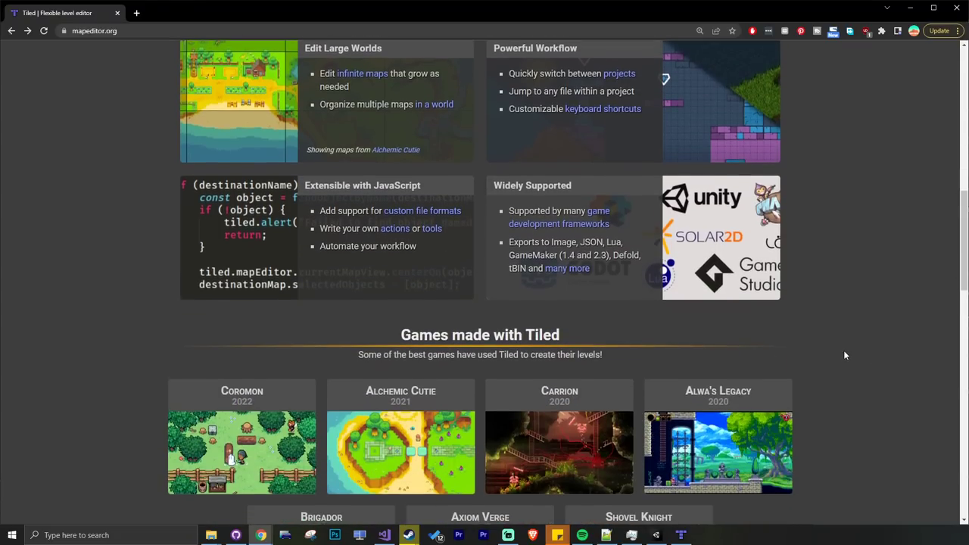
scroll(846, 355, "down", 1)
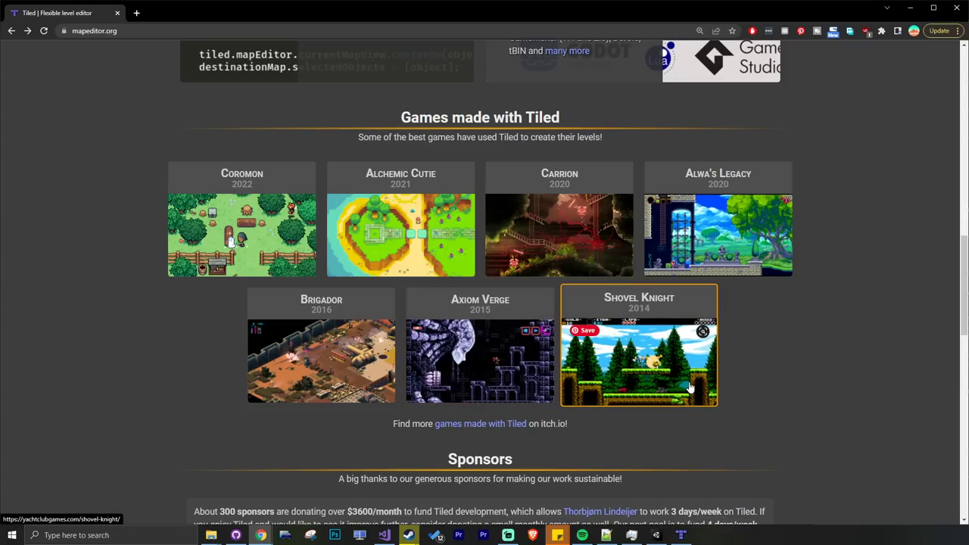
scroll(748, 415, "up", 1)
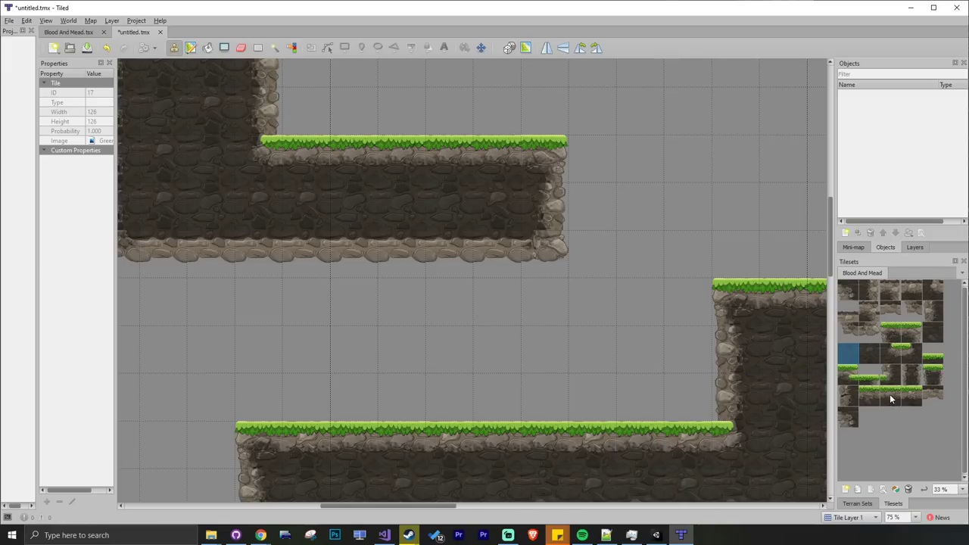
Step: Extend the upper platform rightward with grass-top tiles, a rounded corner cap, and dark rock fill beneath
left_click(891, 399)
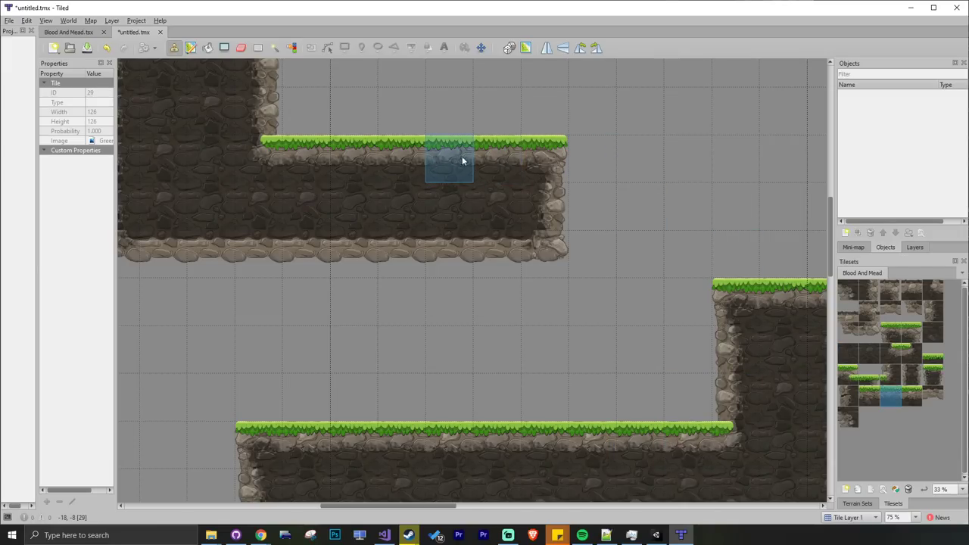
mouse_move(477, 161)
left_mouse_down()
mouse_move(645, 159)
mouse_move(543, 160)
left_mouse_up()
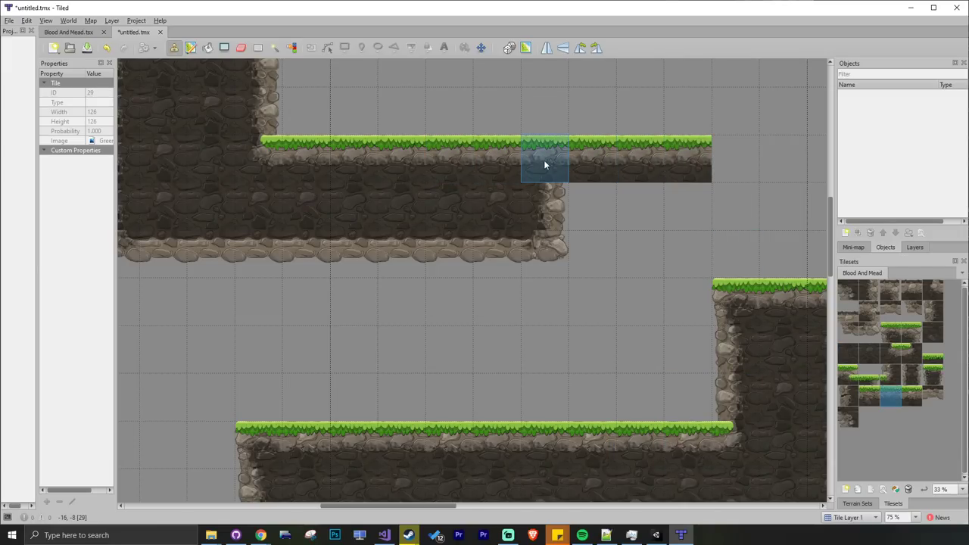
left_click(911, 333)
left_click(689, 158)
left_click(877, 355)
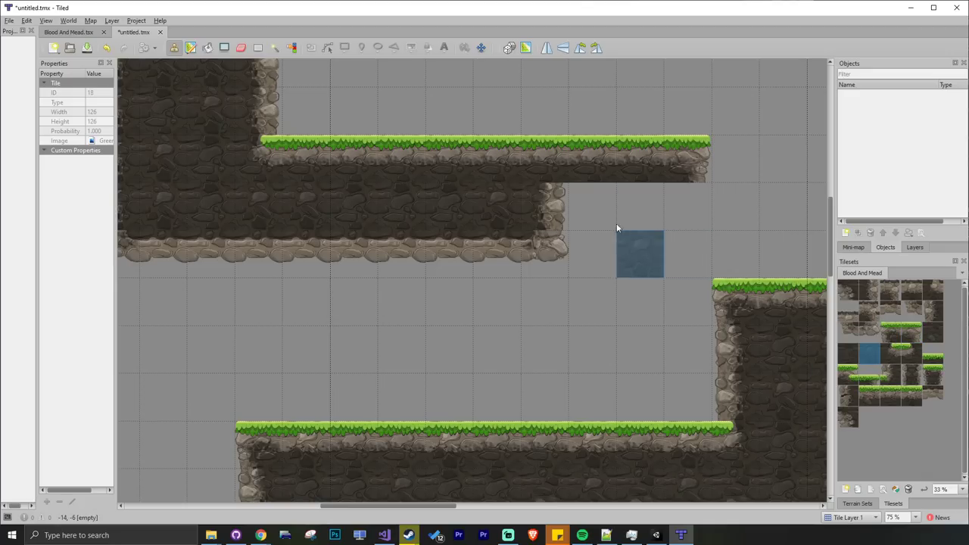
mouse_move(613, 213)
left_mouse_down()
mouse_move(546, 197)
mouse_move(643, 204)
left_mouse_up()
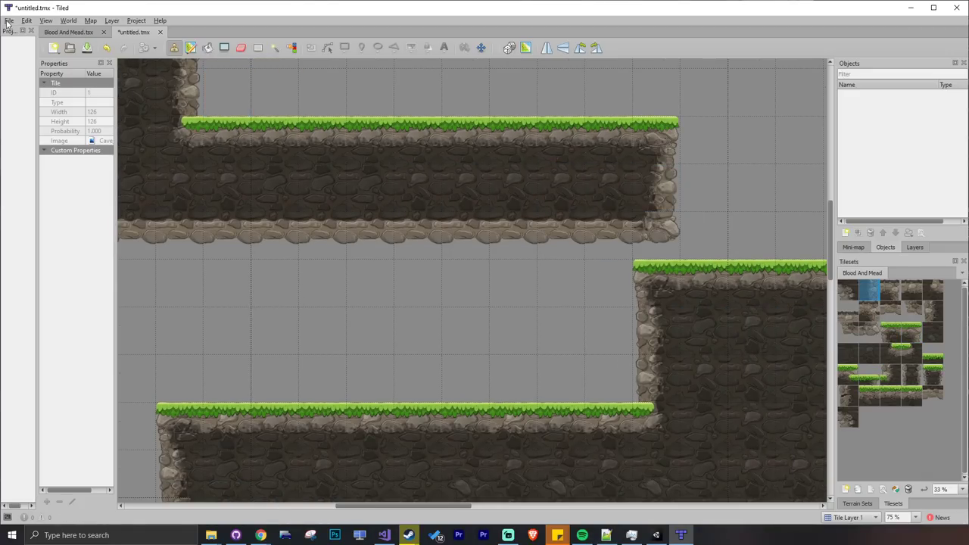
Step: Look through the map's available export formats, then cancel without exporting
left_click(9, 20)
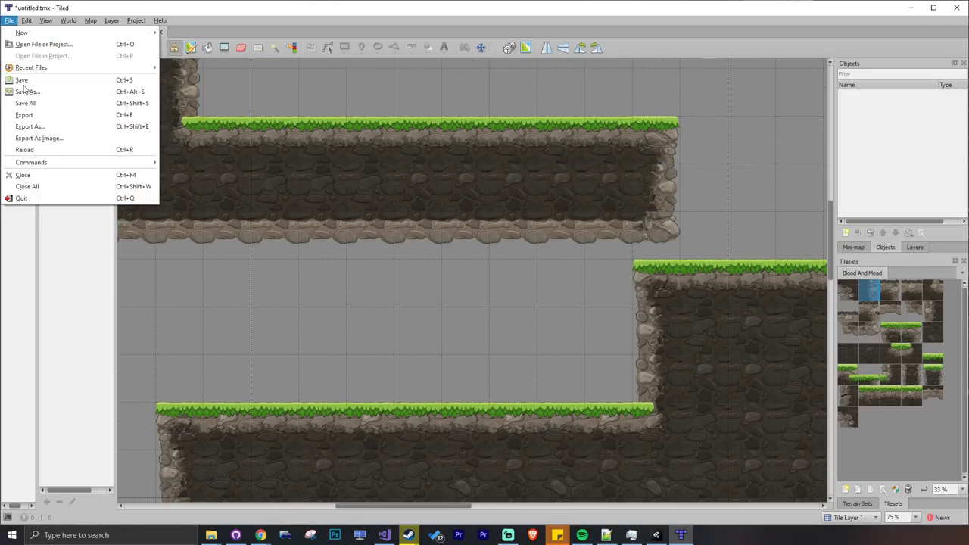
left_click(42, 128)
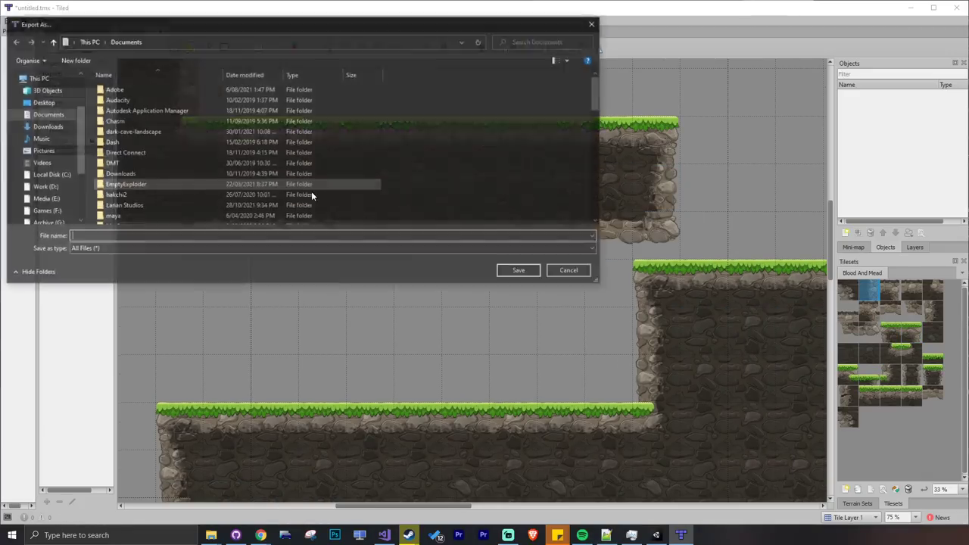
left_click(534, 249)
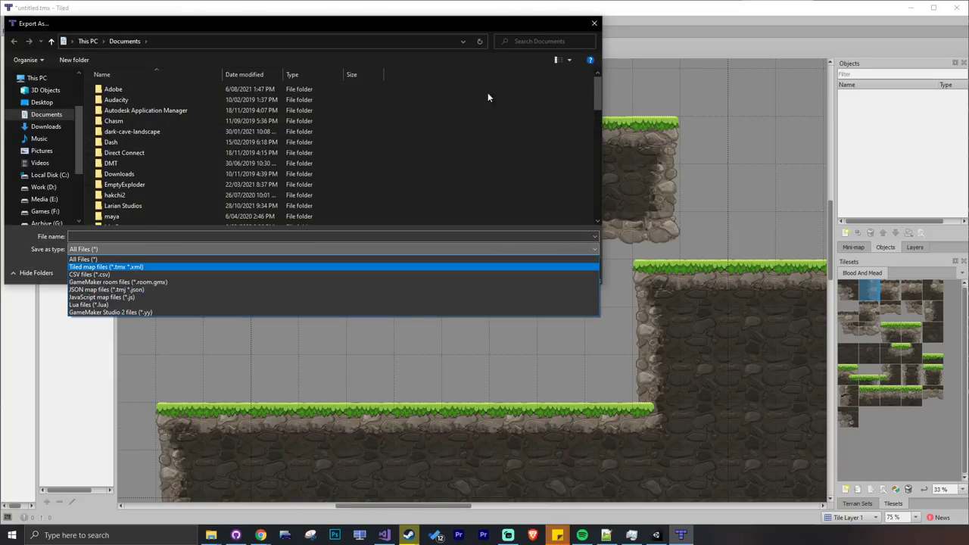
left_click(593, 24)
left_click(593, 24)
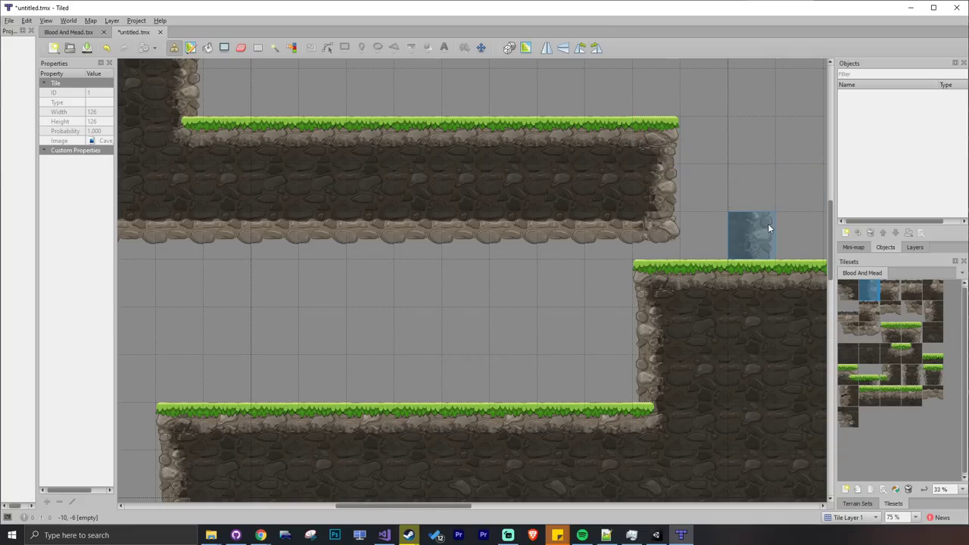
Step: Back in Unity, select the terrain chunk around the tall pillar and drag it up and right
key("alt+Tab")
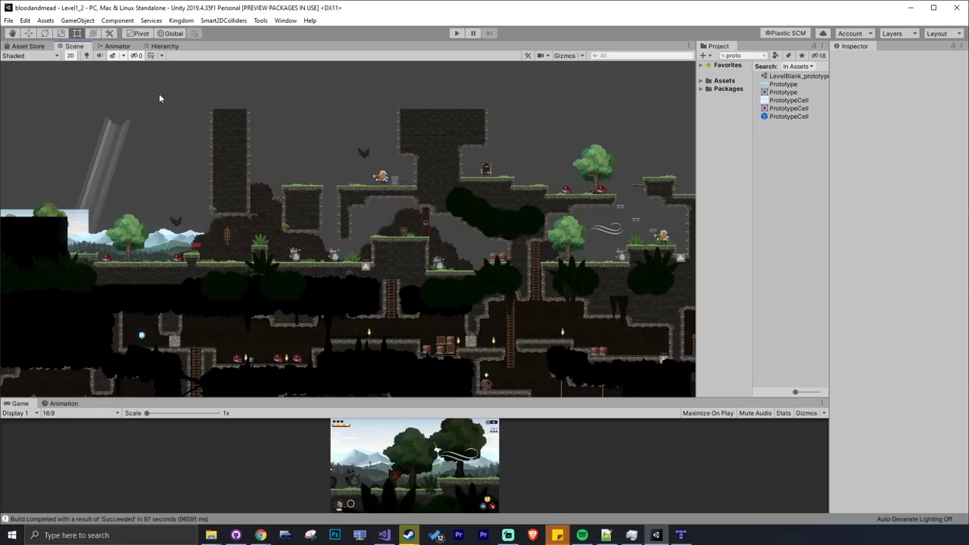
left_click_drag(155, 89, 377, 311)
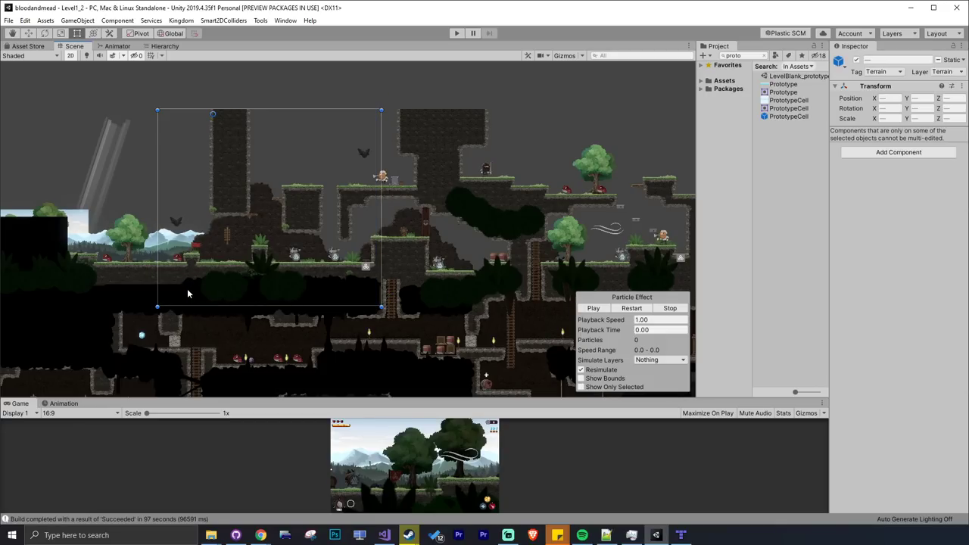
left_click_drag(188, 292, 516, 191)
middle_click_drag(630, 194, 414, 214)
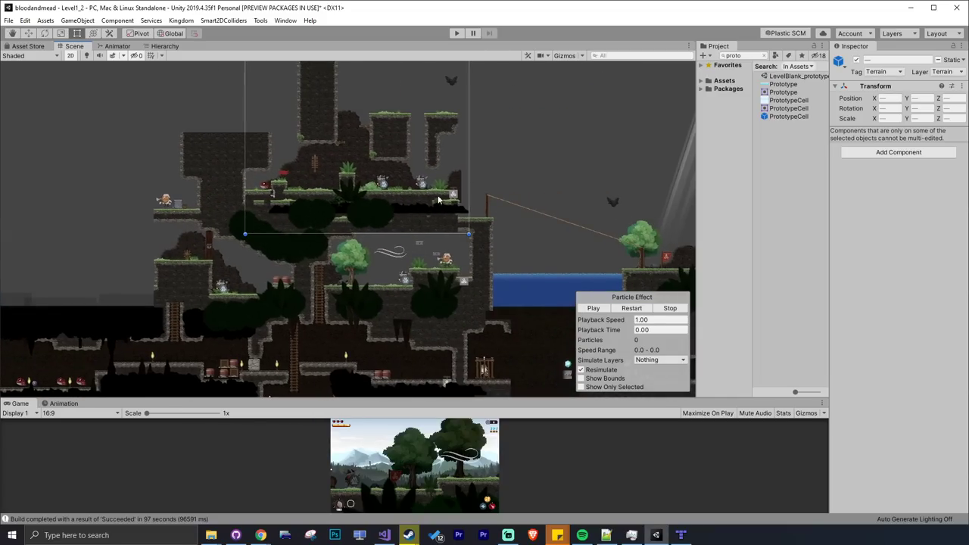
left_click_drag(454, 198, 679, 187)
middle_click_drag(504, 243, 439, 229)
Step: Fine-tune the block's position above the water pool, then deselect it and pan along the level
scroll(437, 180, "up", 2)
left_click_drag(437, 181, 523, 225)
scroll(475, 243, "up", 1)
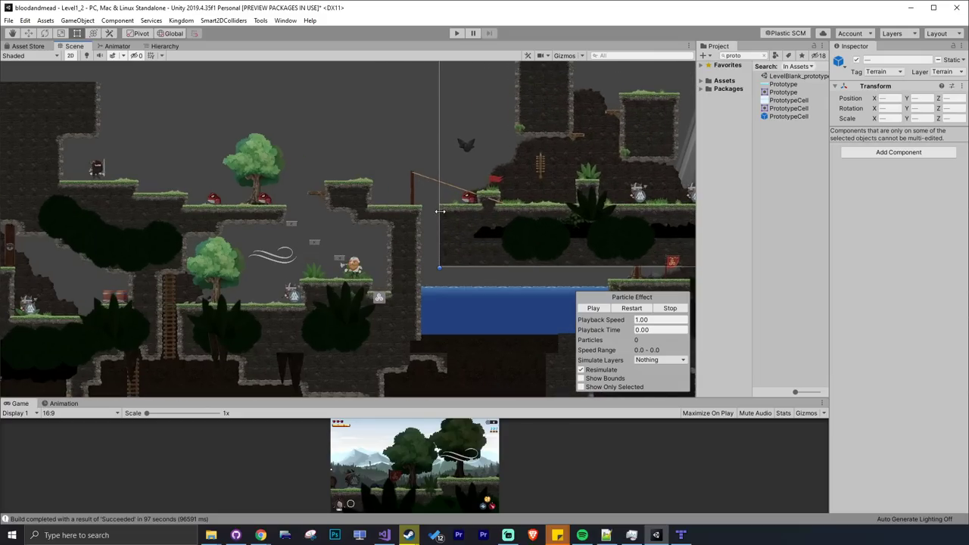
left_click_drag(430, 209, 427, 209)
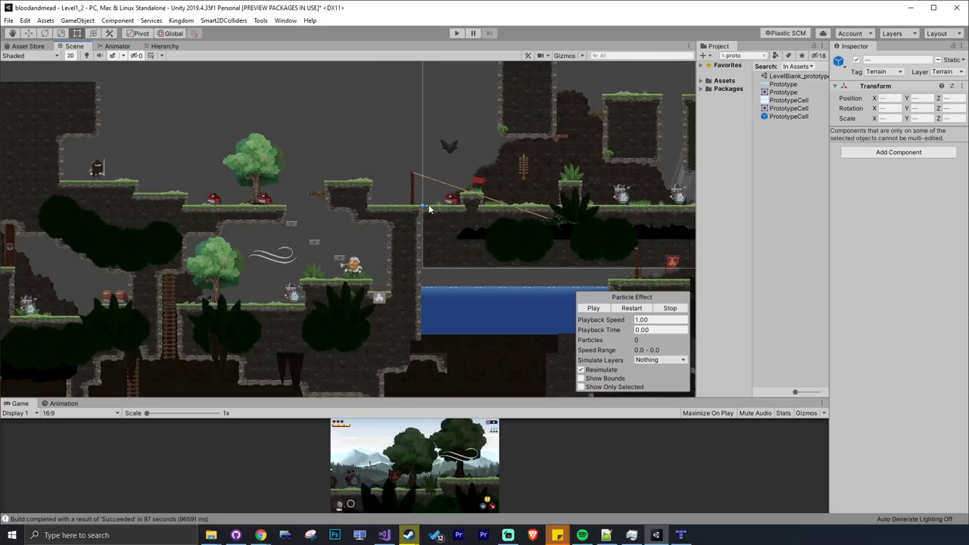
middle_click_drag(497, 216, 418, 257)
left_click(304, 181)
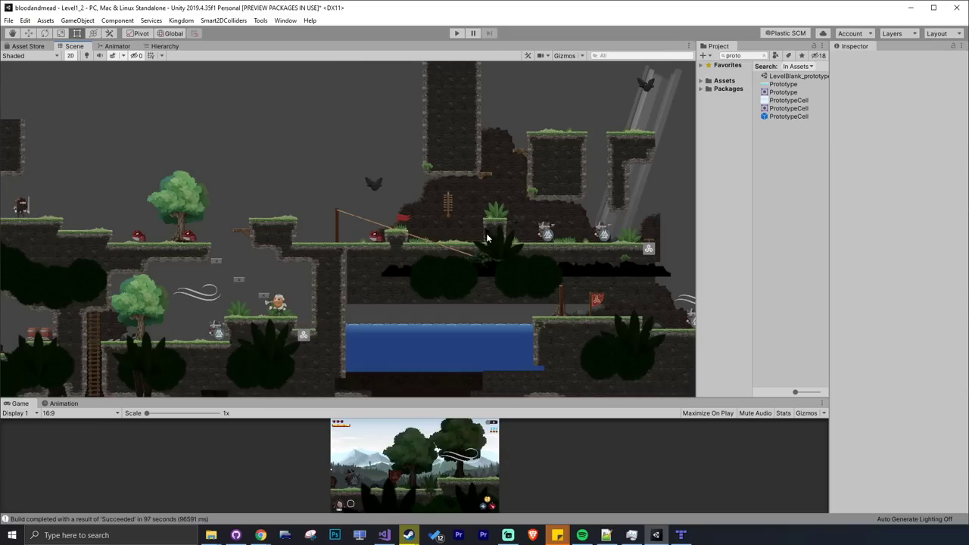
scroll(446, 222, "up", 1)
middle_click_drag(470, 229, 398, 226)
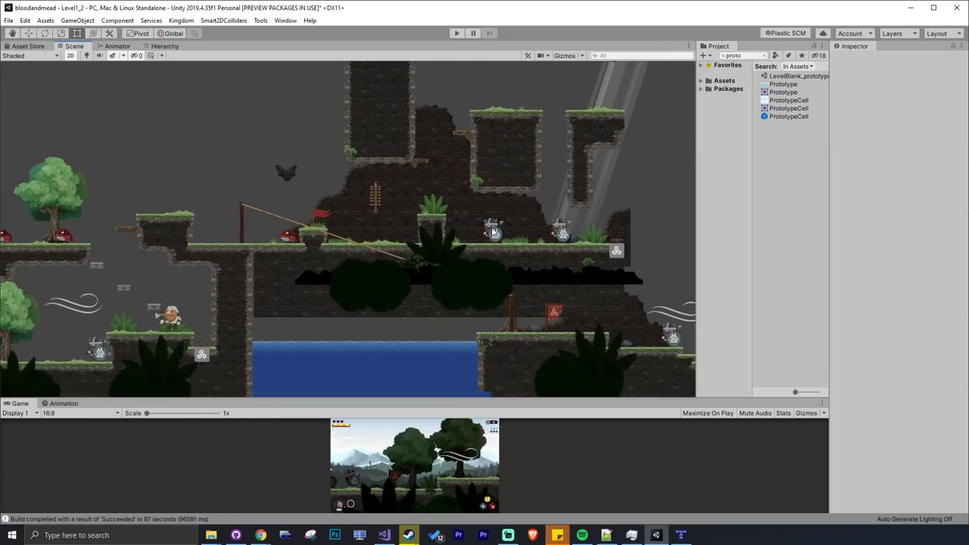
Step: Inspect the spearman and crow enemies and turn on Gizmos in the Scene view
left_click(492, 229)
left_click(454, 222)
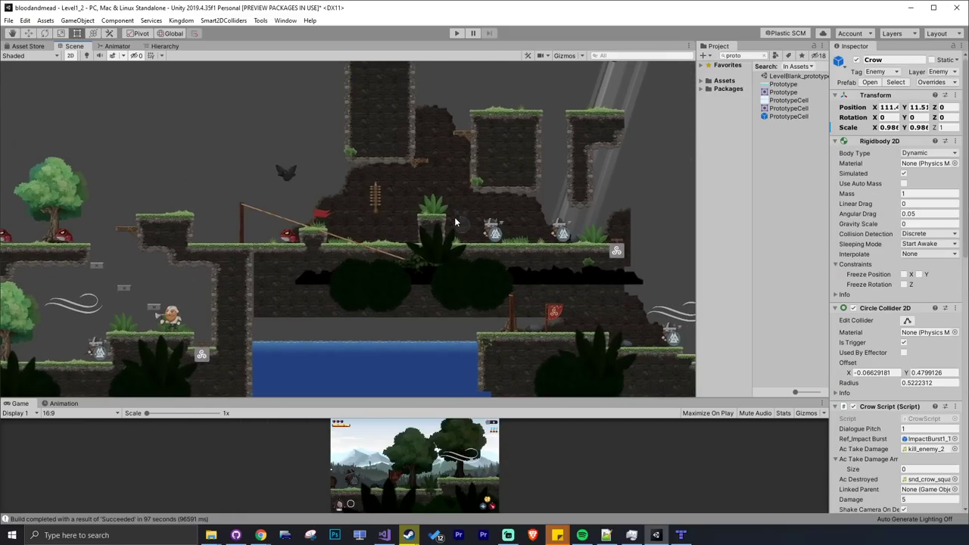
left_click(568, 56)
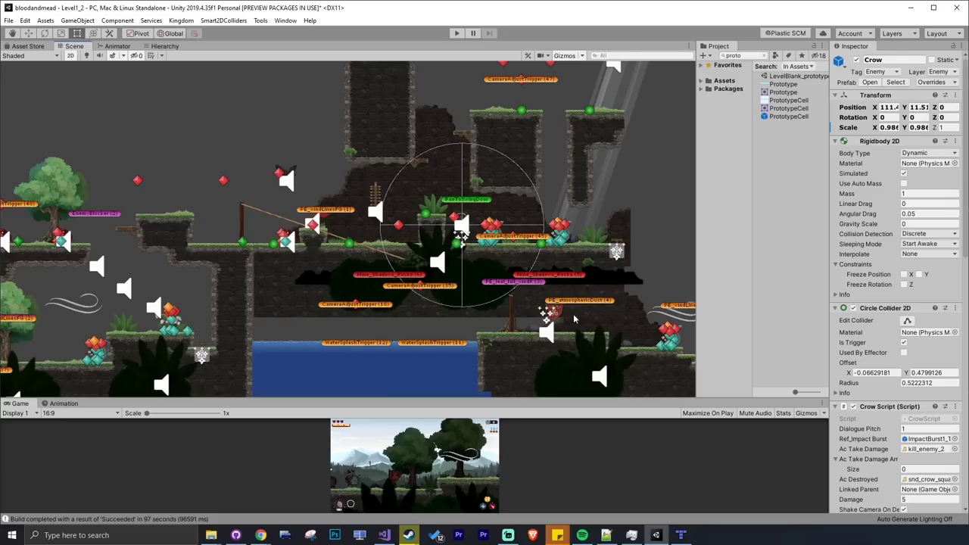
middle_click_drag(392, 258, 381, 286)
middle_click_drag(200, 242, 159, 252)
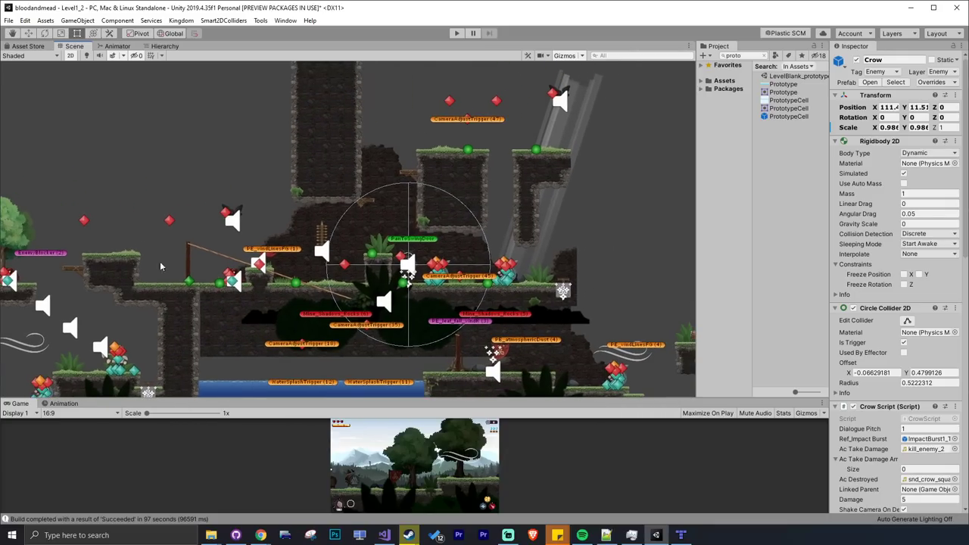
scroll(190, 230, "down", 1)
scroll(218, 210, "down", 1)
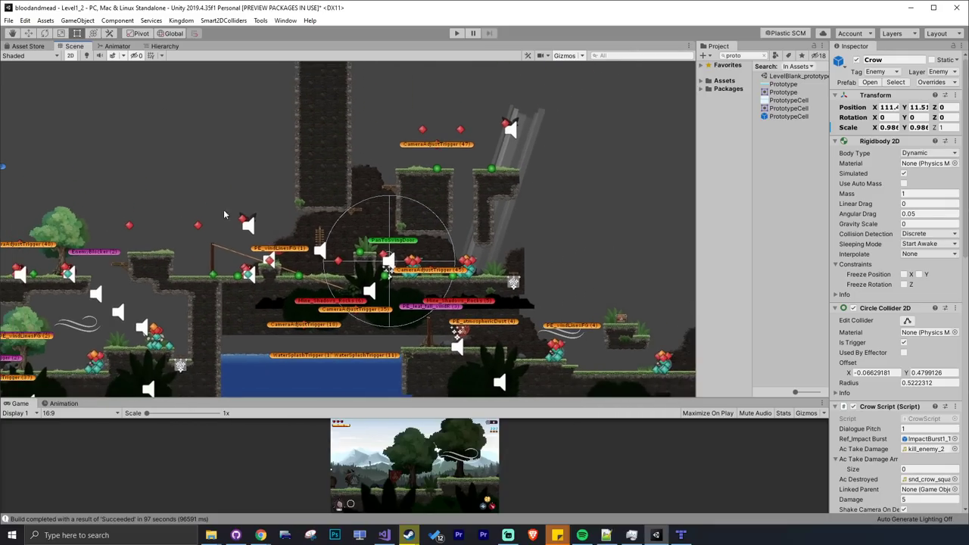
Step: Inspect another spearman enemy, then pan to the left part of the level
left_click(214, 177)
scroll(227, 212, "down", 2)
left_click(239, 222)
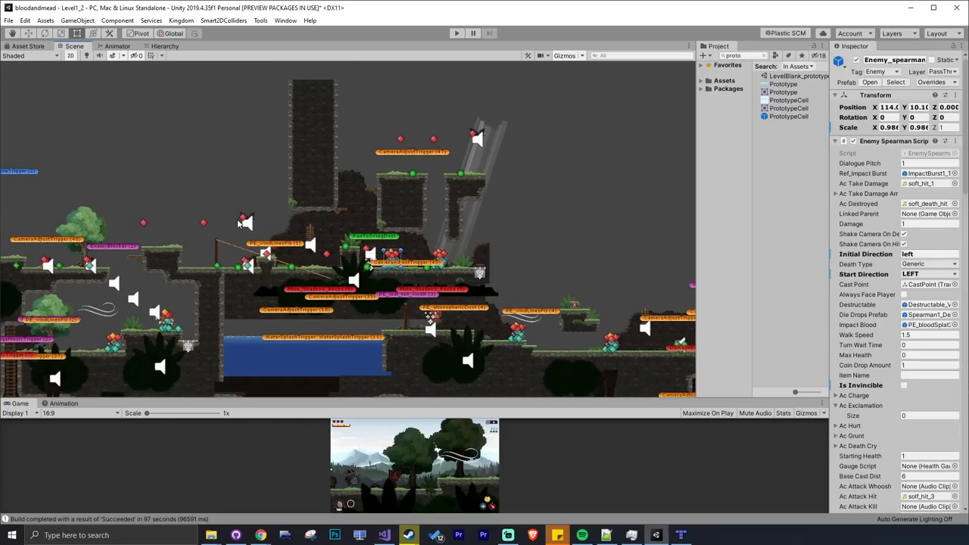
left_click(241, 233)
middle_click_drag(237, 238, 413, 221)
Step: Select the terrain block and undo its recent moves with Ctrl+Z
left_click(412, 220)
left_click_drag(413, 220, 427, 218)
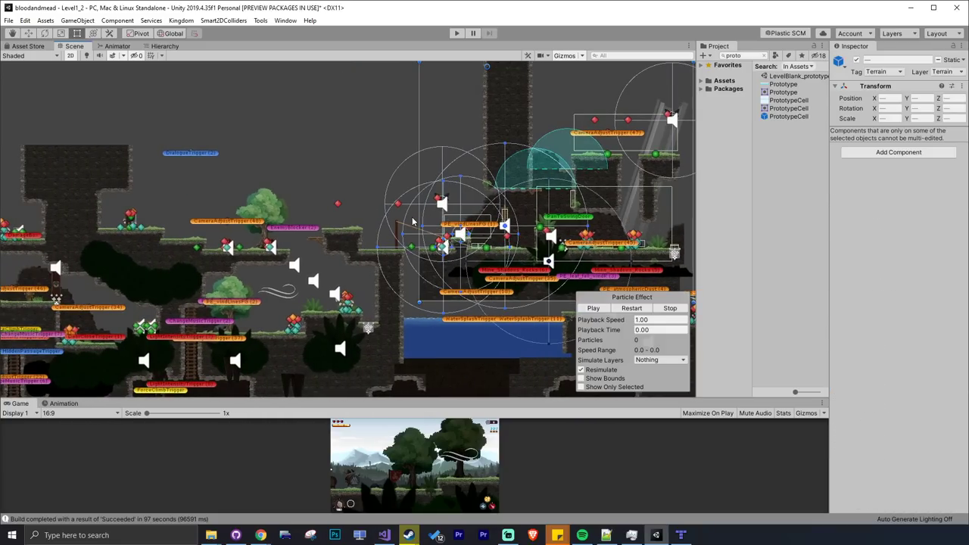
key("ctrl+z")
key("ctrl+z")
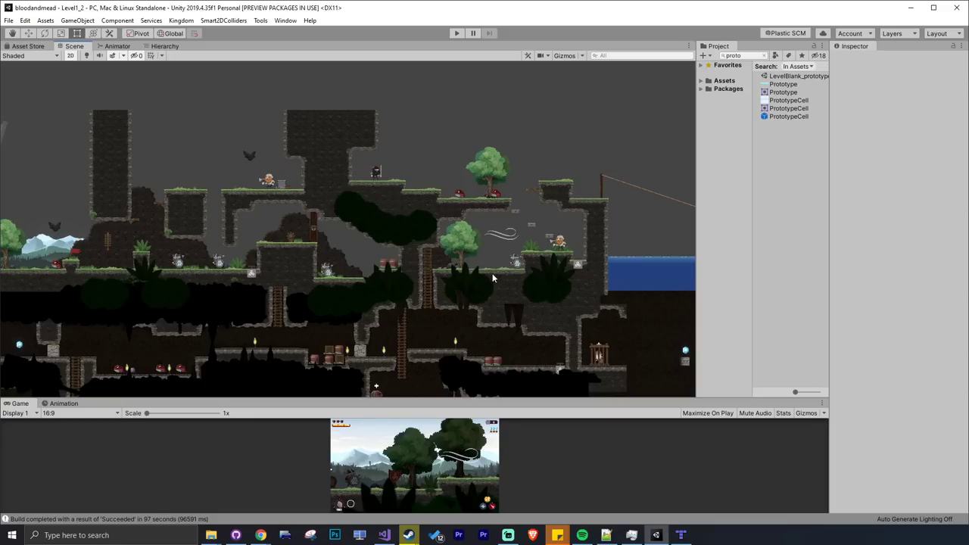
middle_click_drag(492, 273, 498, 284)
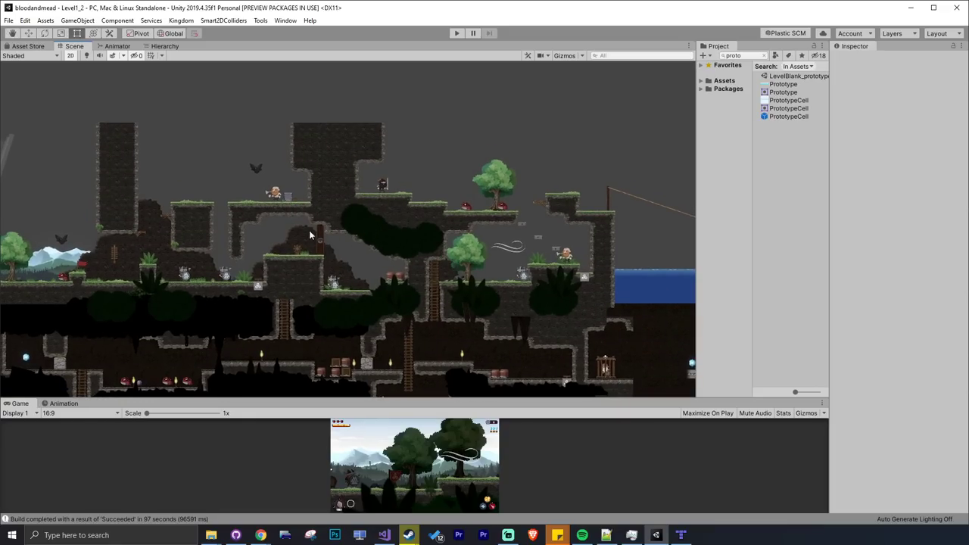
left_click(225, 274)
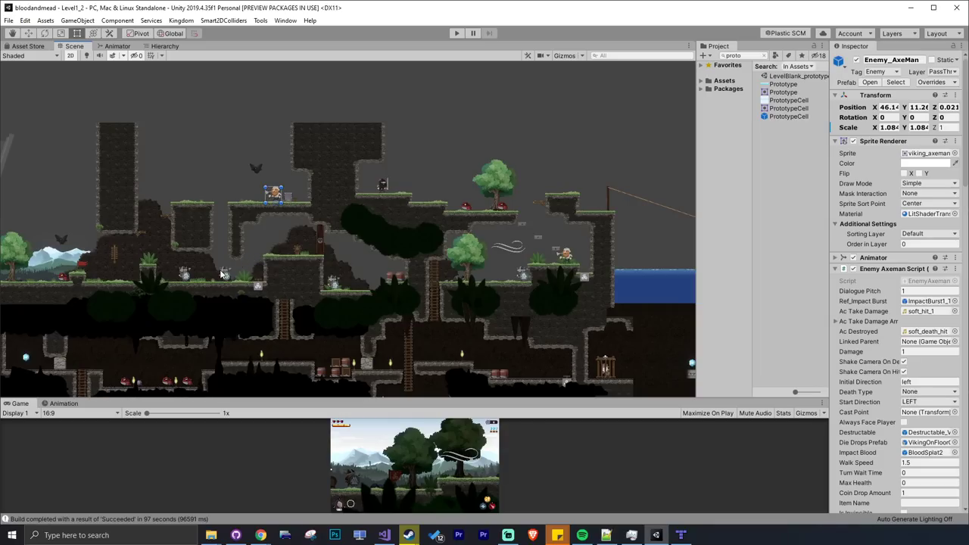
left_click(560, 55)
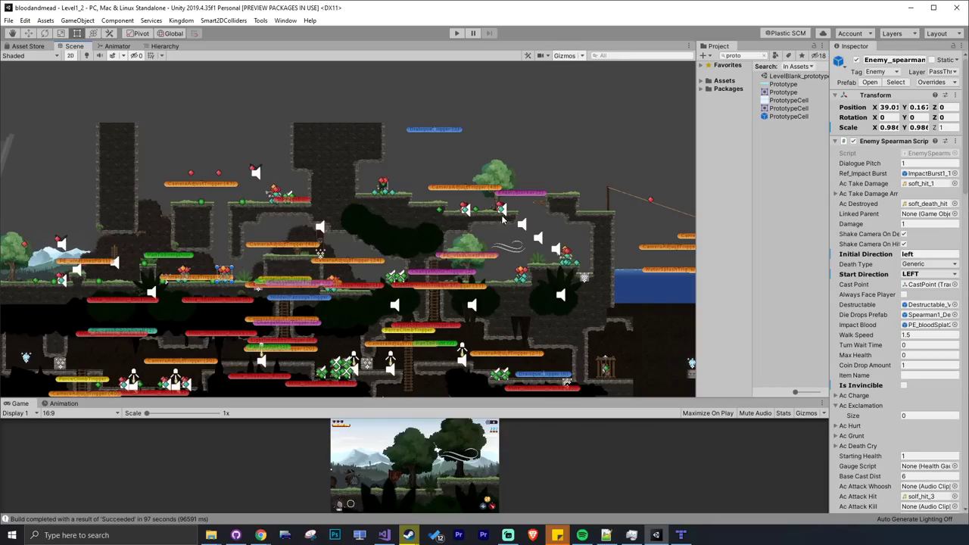
left_click(560, 56)
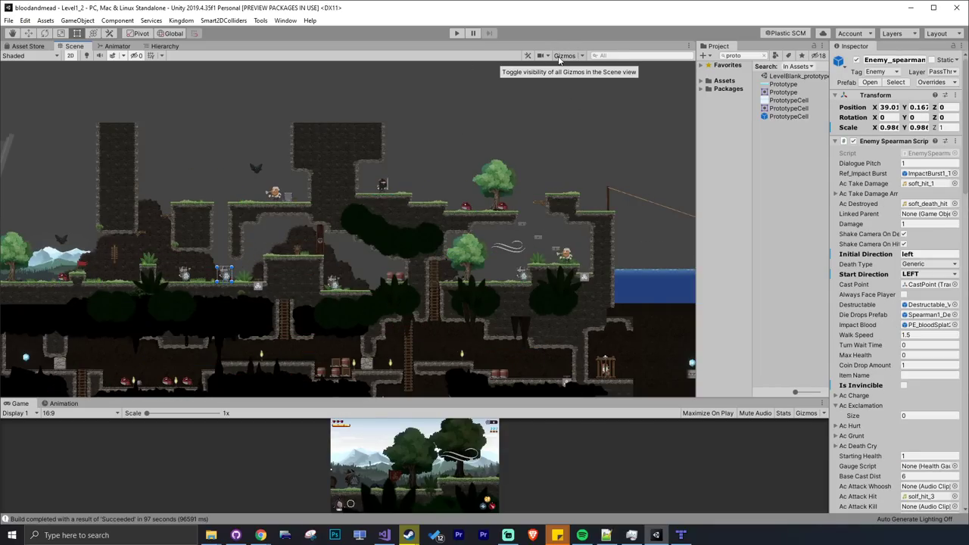
middle_click_drag(610, 199, 573, 196)
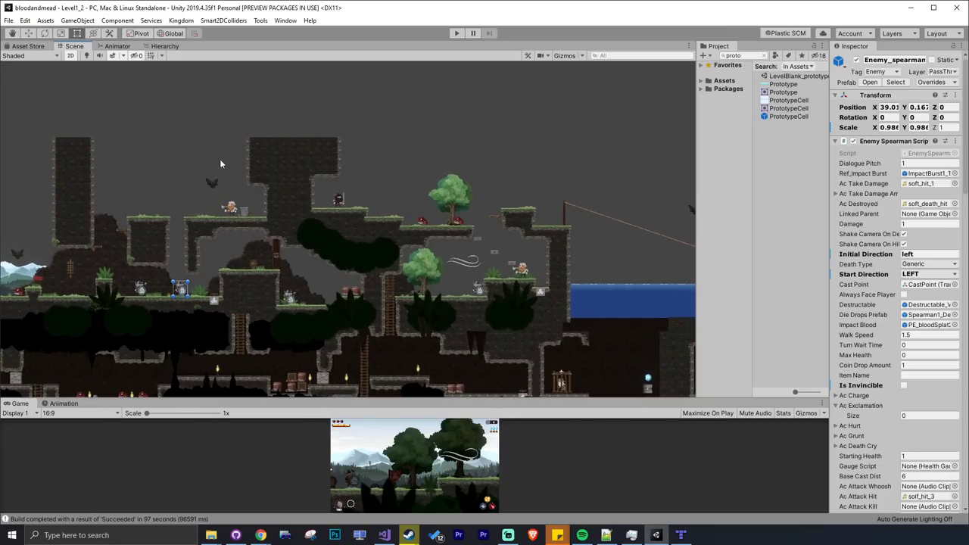
left_click_drag(180, 115, 430, 329)
Step: With the Move tool, shift the raised platform's tiles left, then back right and slightly down
left_click(520, 133)
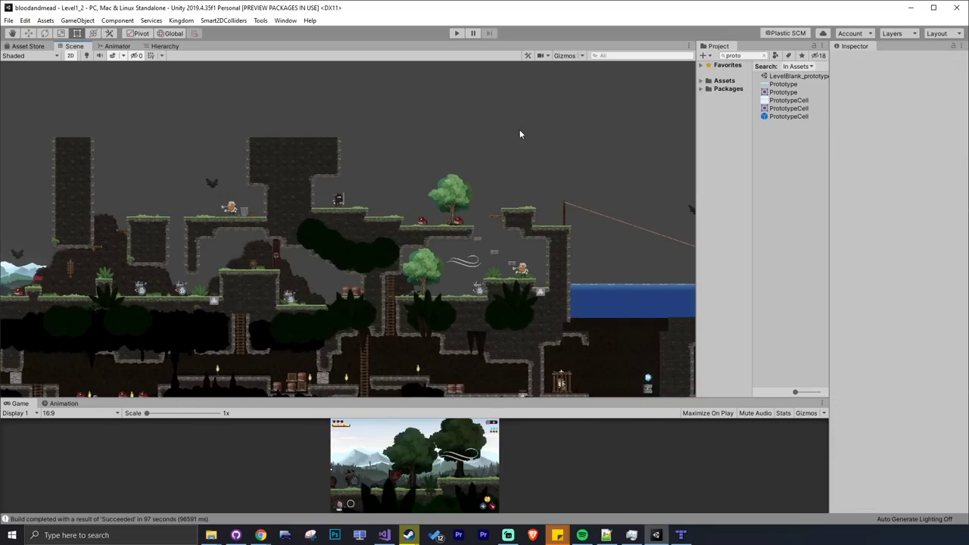
scroll(494, 294, "up", 5)
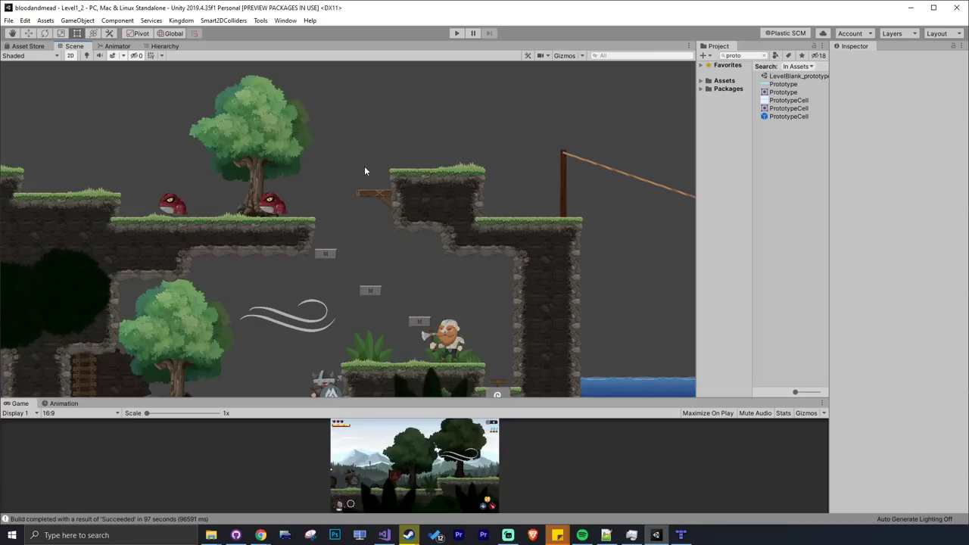
left_click_drag(336, 127, 497, 227)
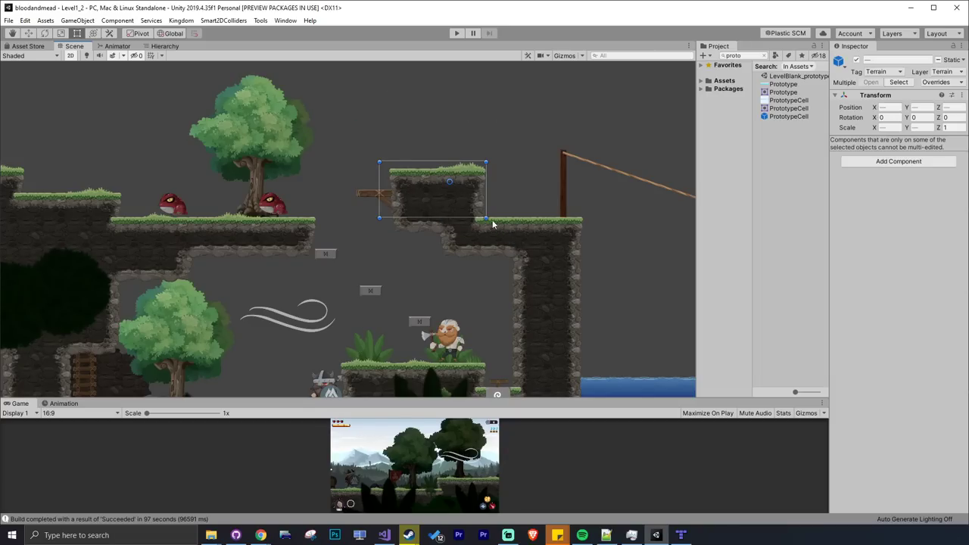
key("w")
left_click_drag(452, 179, 423, 171)
scroll(395, 214, "up", 2)
left_click_drag(382, 217, 407, 219)
Step: Deselect the platform and pan to show the sky above the platforms
left_click(407, 278)
scroll(411, 279, "down", 1)
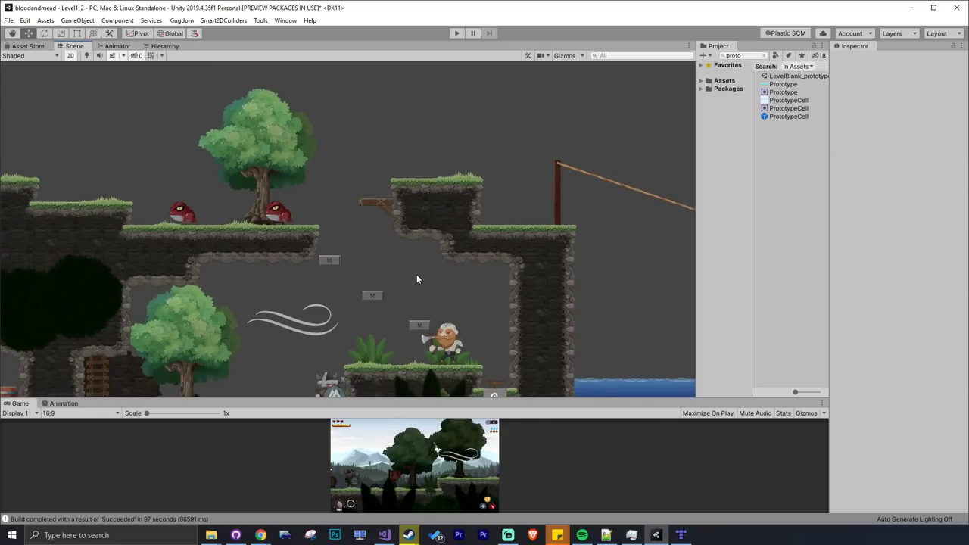
middle_click_drag(417, 274, 432, 287)
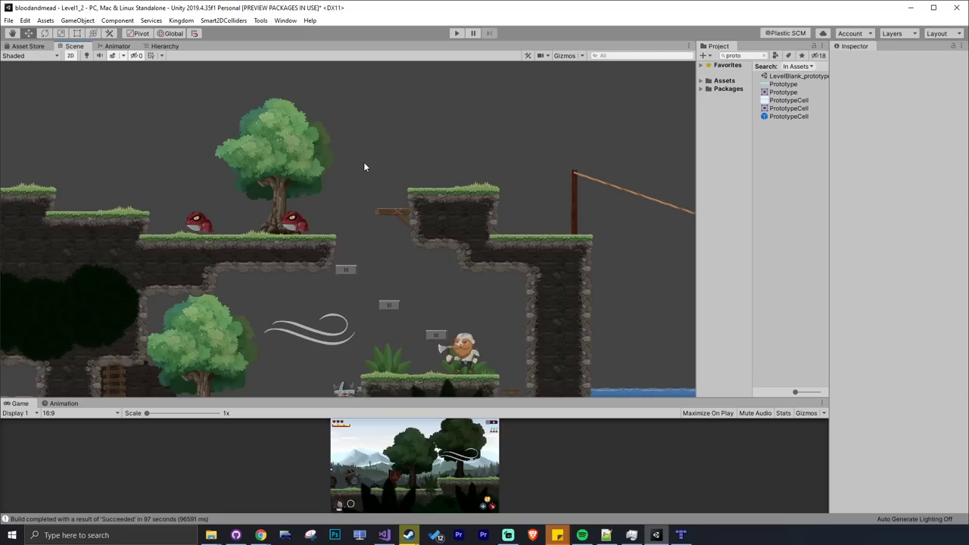
left_click_drag(363, 161, 444, 210)
middle_click_drag(365, 231, 365, 243)
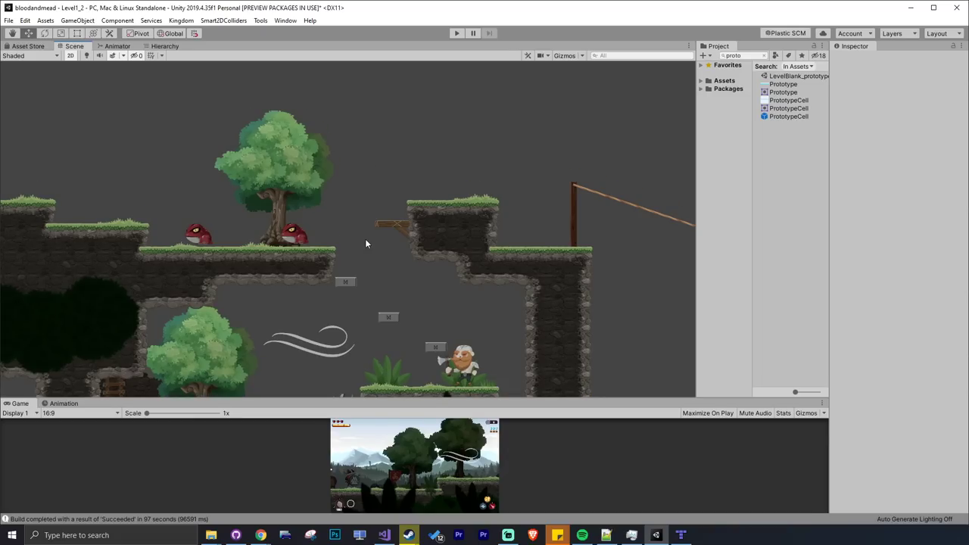
middle_click_drag(373, 247, 388, 268)
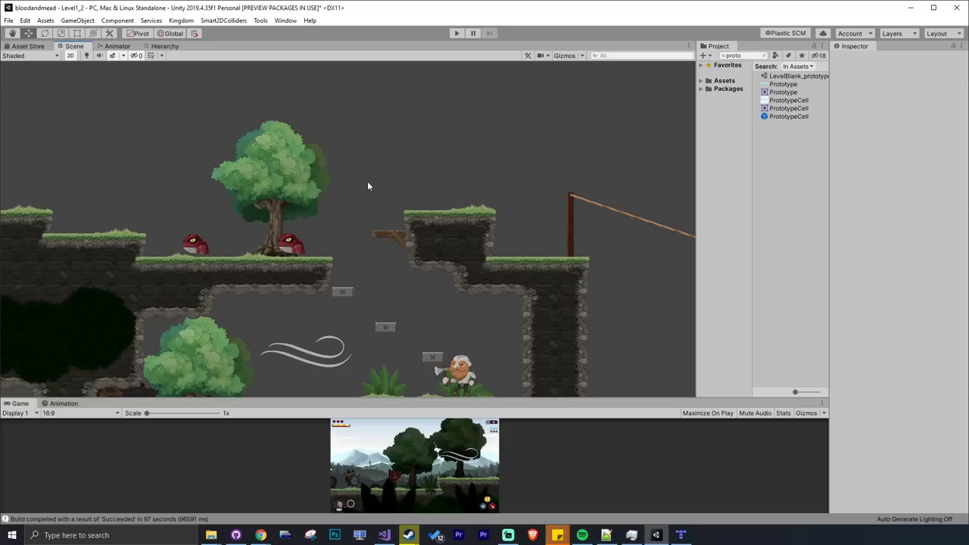
middle_click_drag(371, 201, 337, 219)
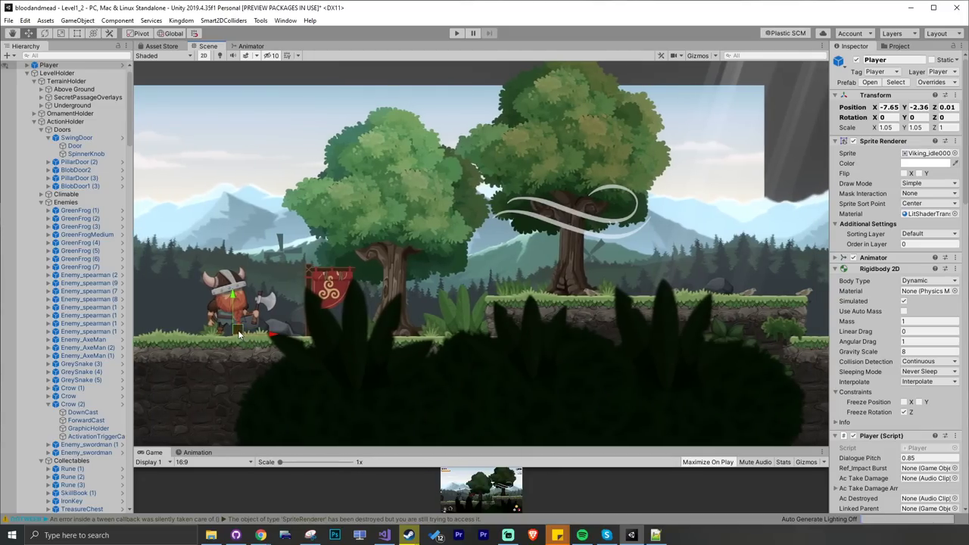
Step: Drag the Player right and up onto the upper platform, briefly toggling Gizmos
left_click_drag(237, 330, 429, 330)
middle_click_drag(429, 330, 259, 347)
left_click_drag(241, 348, 370, 307)
left_click(698, 56)
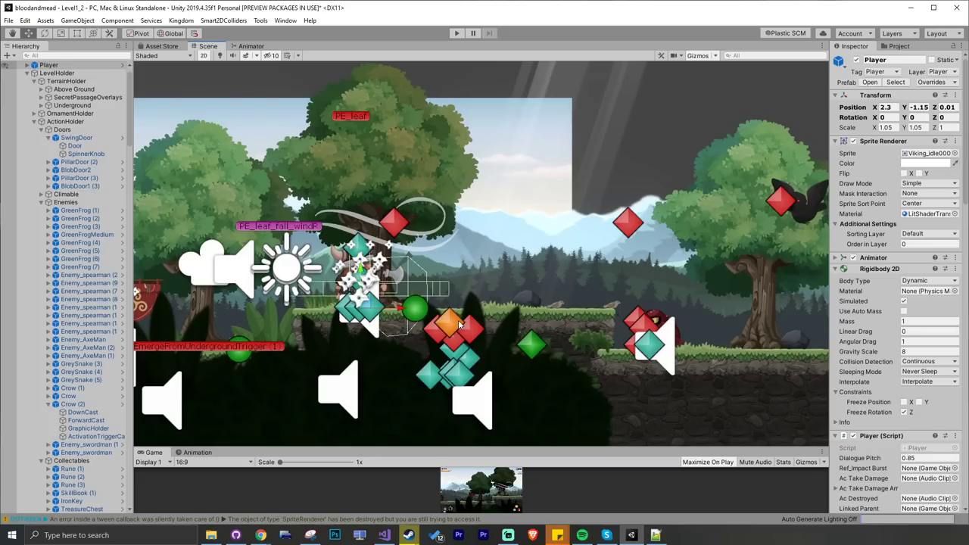
left_click(702, 56)
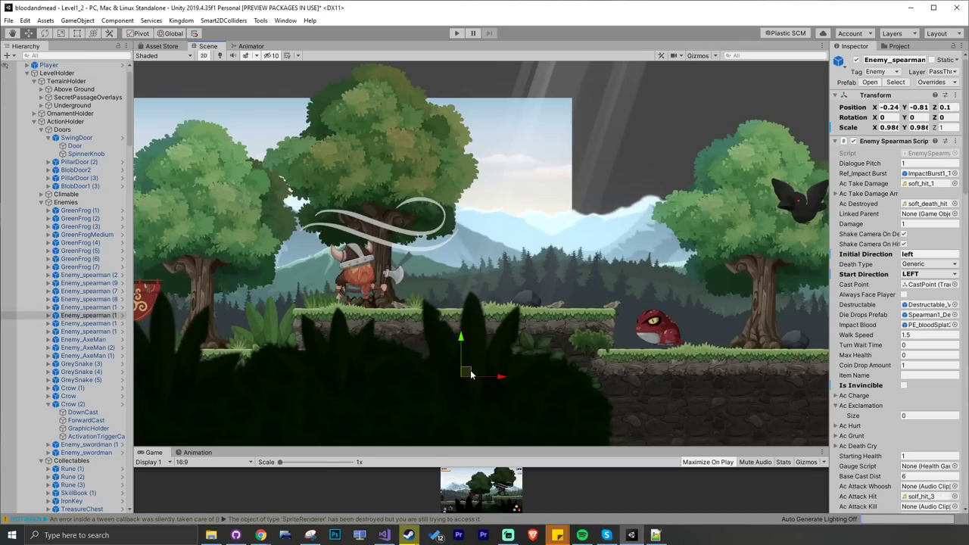
Step: Lift the spearman onto the upper ledge and move the Player right along it
left_click_drag(470, 374, 488, 299)
left_click(384, 302)
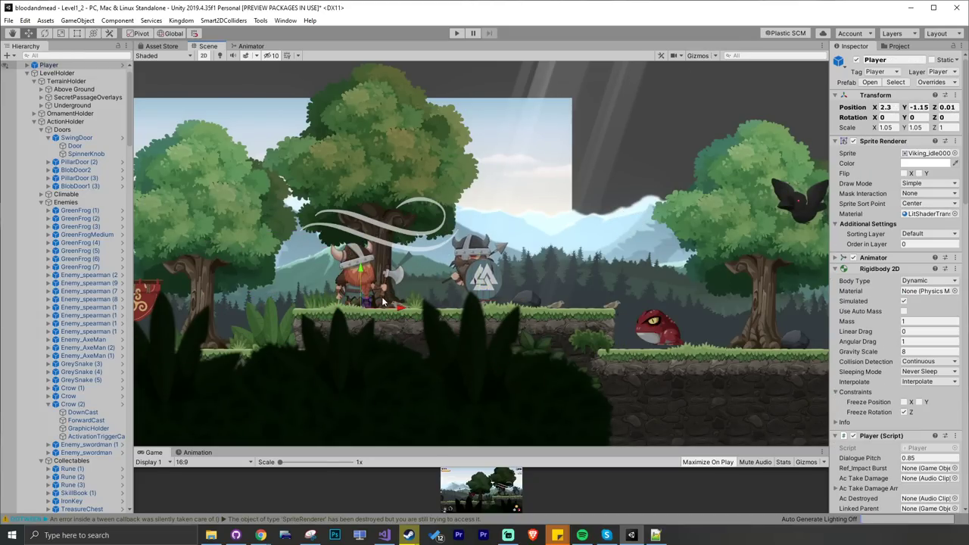
left_click_drag(366, 304, 582, 298)
middle_click_drag(583, 298, 434, 294)
scroll(502, 300, "up", 2)
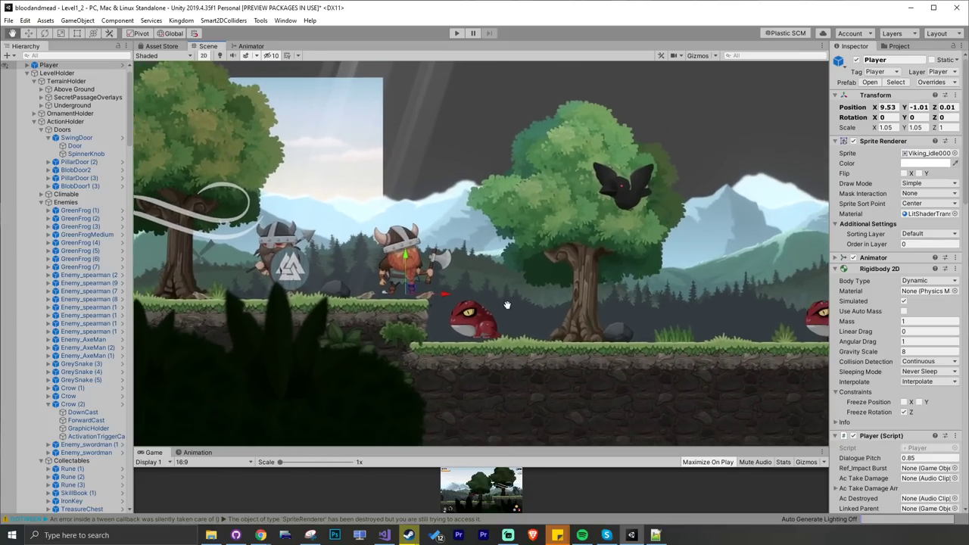
scroll(502, 300, "down", 1)
scroll(517, 314, "down", 1)
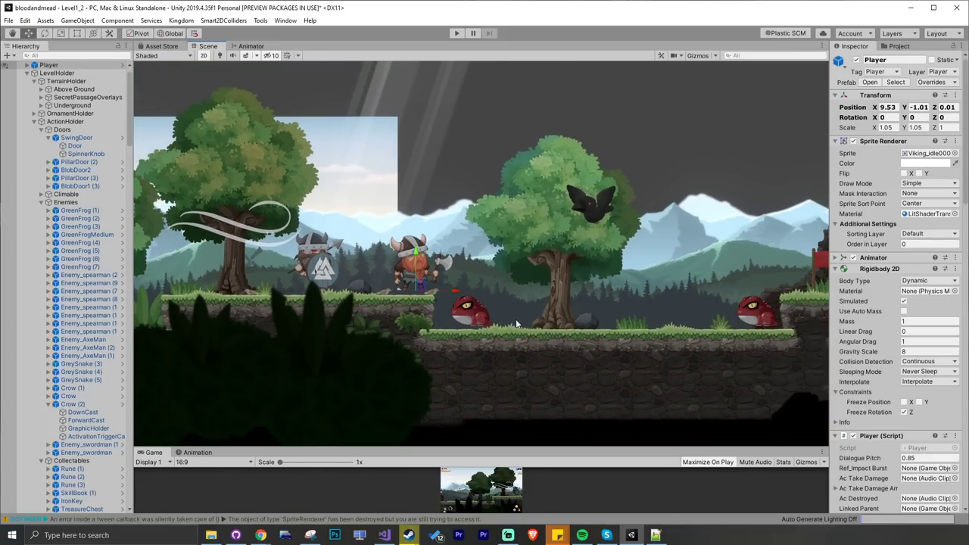
mouse_move(515, 318)
middle_mouse_down()
mouse_move(505, 296)
mouse_move(499, 321)
middle_mouse_up()
Step: Inspect GreenFrog (7) and Crow (2), then move the Player right onto the grass ledge
left_click(481, 312)
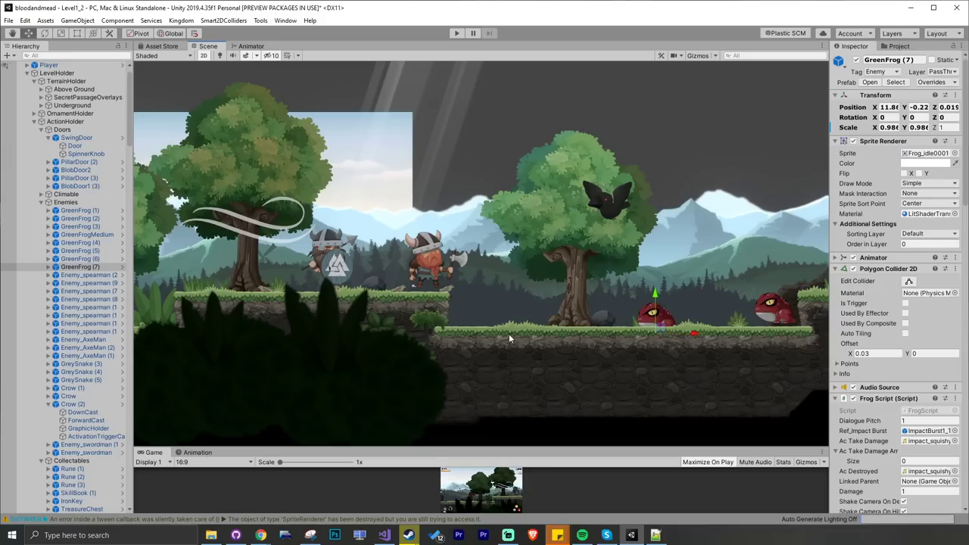
left_click(608, 203)
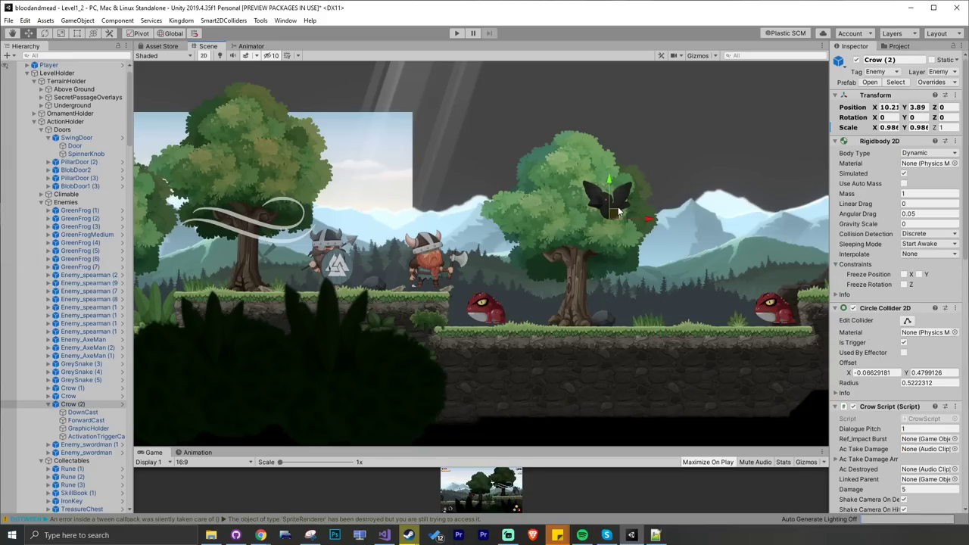
left_click(442, 278)
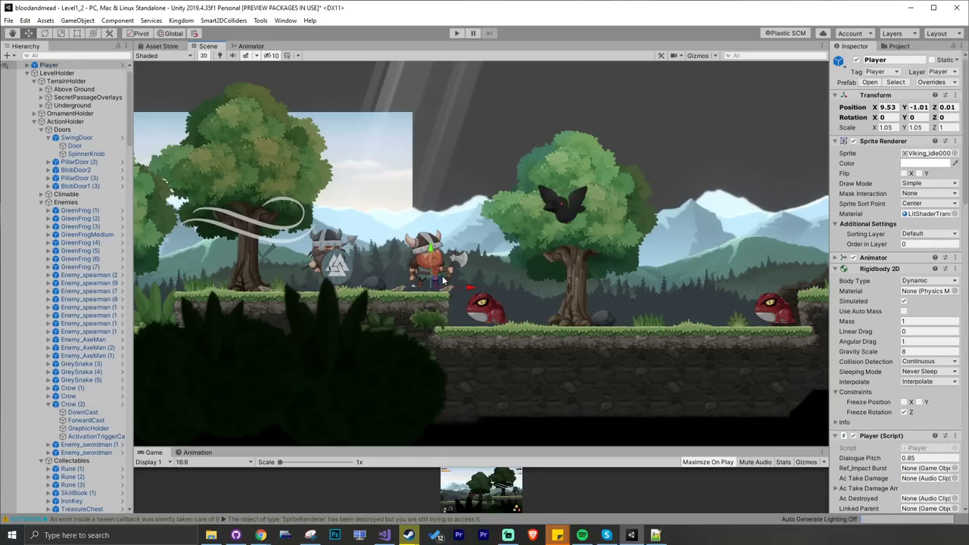
left_click_drag(437, 285, 687, 331)
middle_click_drag(703, 312, 294, 324)
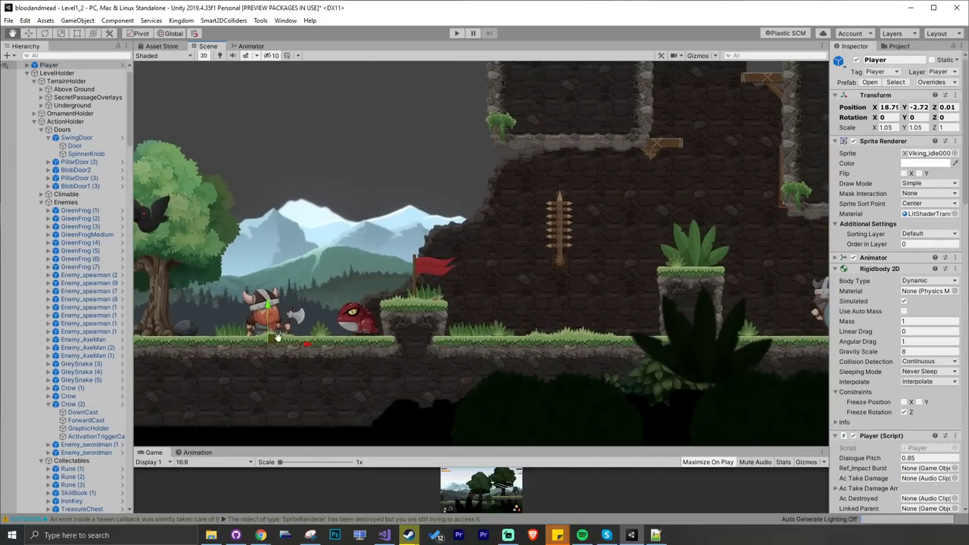
left_click_drag(294, 324, 457, 277)
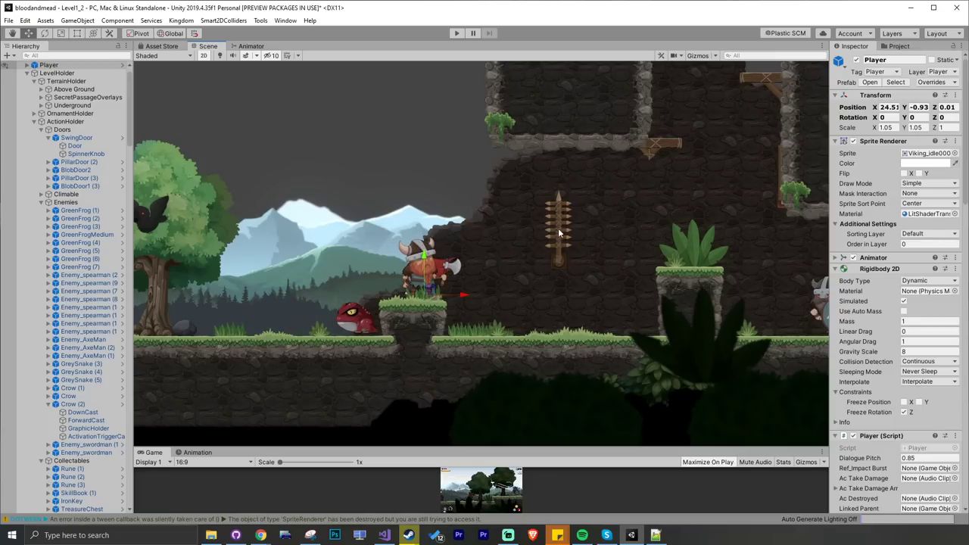
Step: Inspect the SpinningSpearPole and its spinningSpearPole child object
left_click(559, 234)
scroll(120, 498, "down", 3)
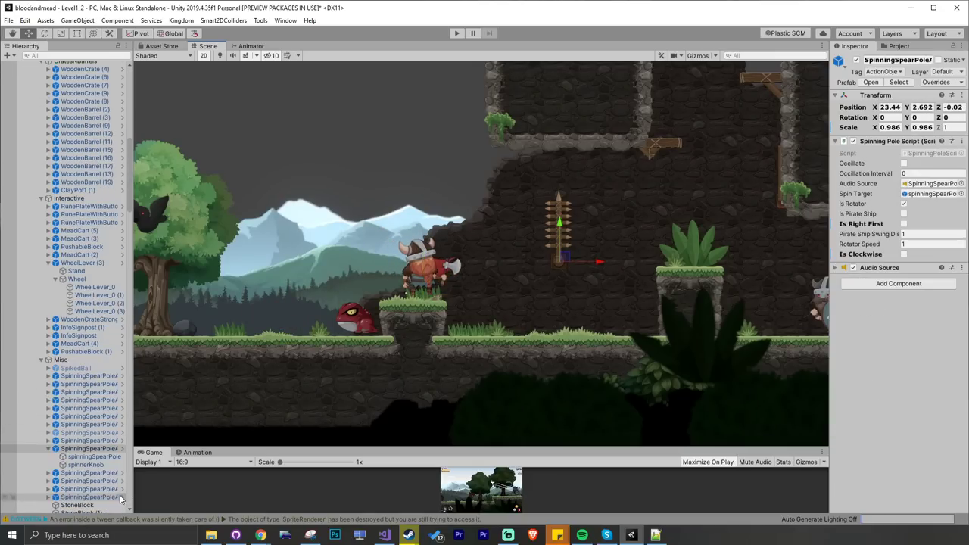
left_click(94, 457)
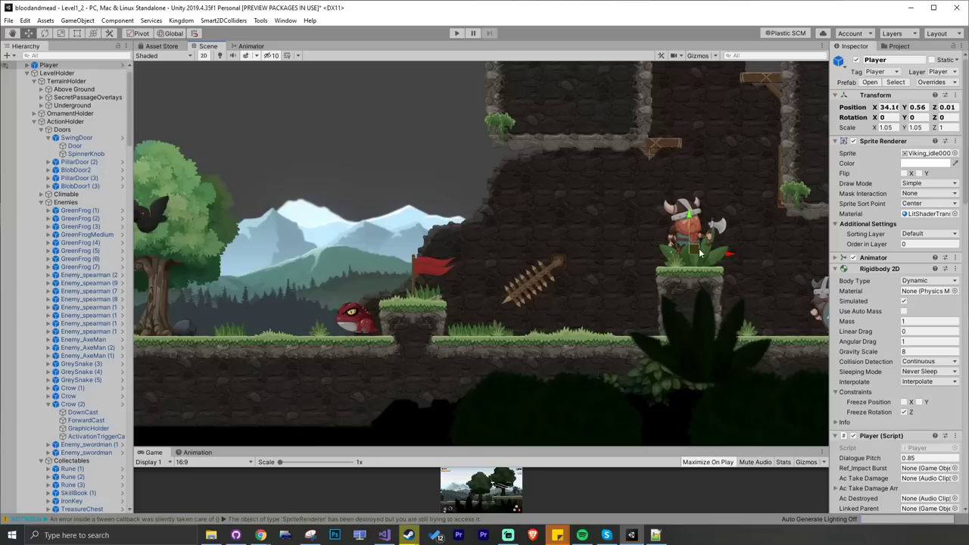
Step: Move the Player further right, dropping him onto the grass ledge past the spearmen
middle_click_drag(699, 249, 304, 270)
left_click_drag(317, 266, 374, 202)
left_click_drag(362, 258, 673, 340)
middle_click_drag(672, 339, 547, 331)
left_click_drag(547, 331, 625, 347)
Step: Select the swinging Door and try rotating it with the Rotate tool (E)
left_click(278, 181)
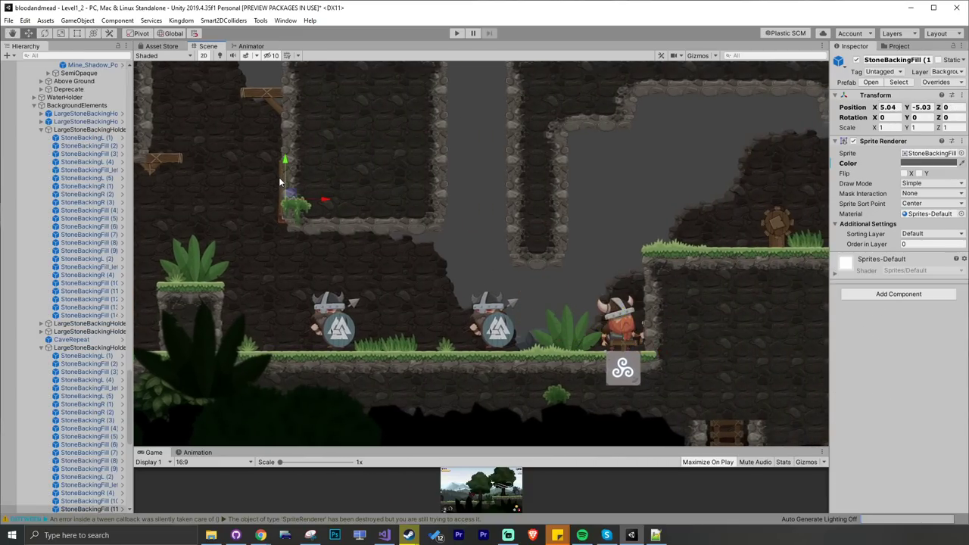
left_click(279, 189)
key("e")
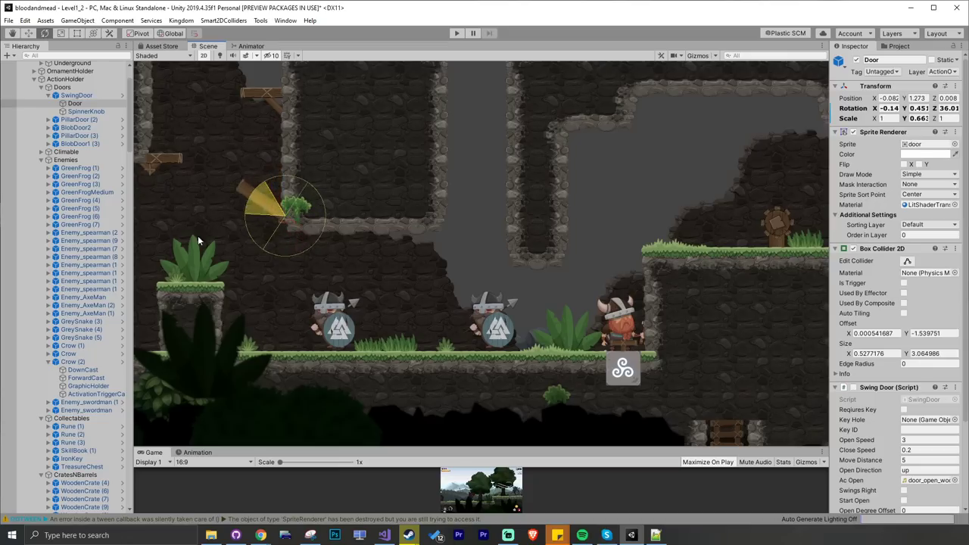
left_click_drag(187, 289, 187, 289)
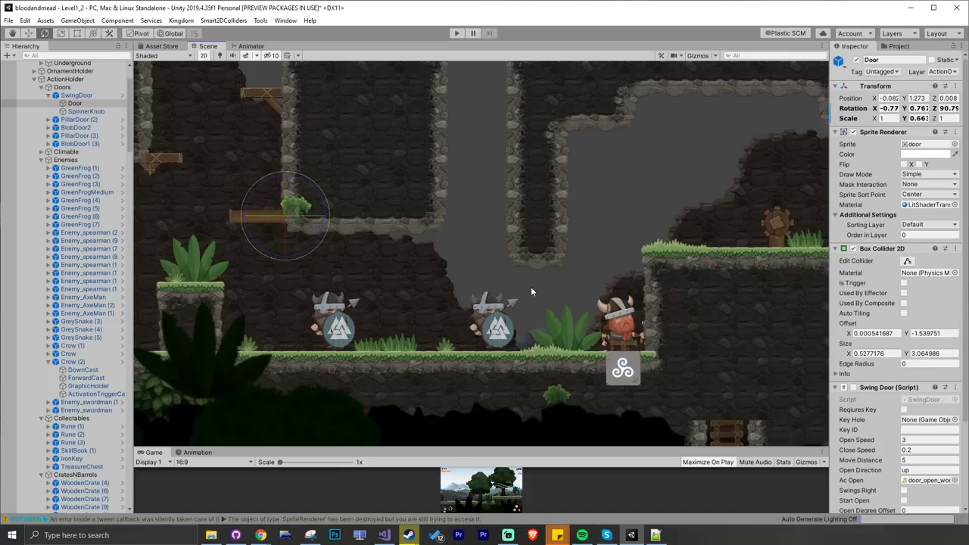
Step: Drag the Player up to the upper-left platform
left_click(621, 333)
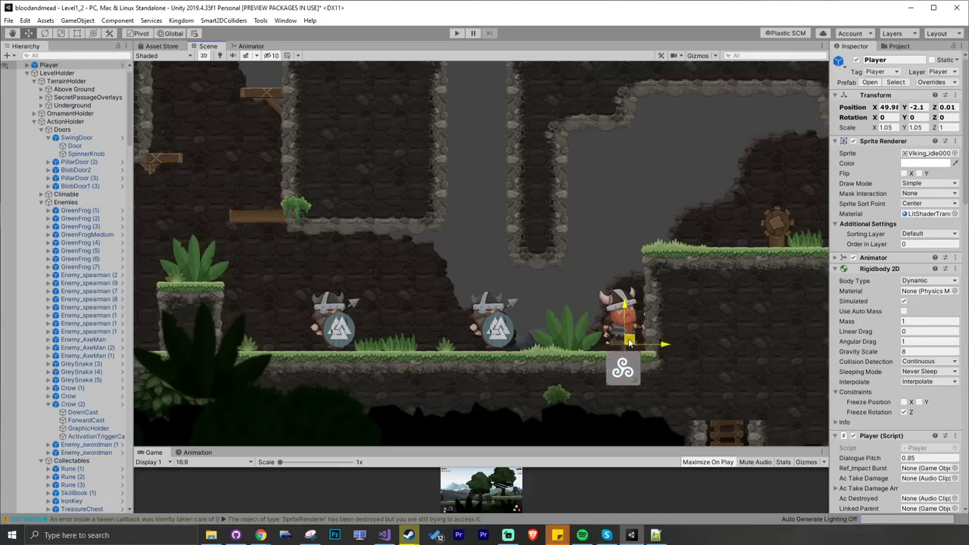
left_click_drag(628, 344, 636, 283)
left_click_drag(620, 329, 260, 215)
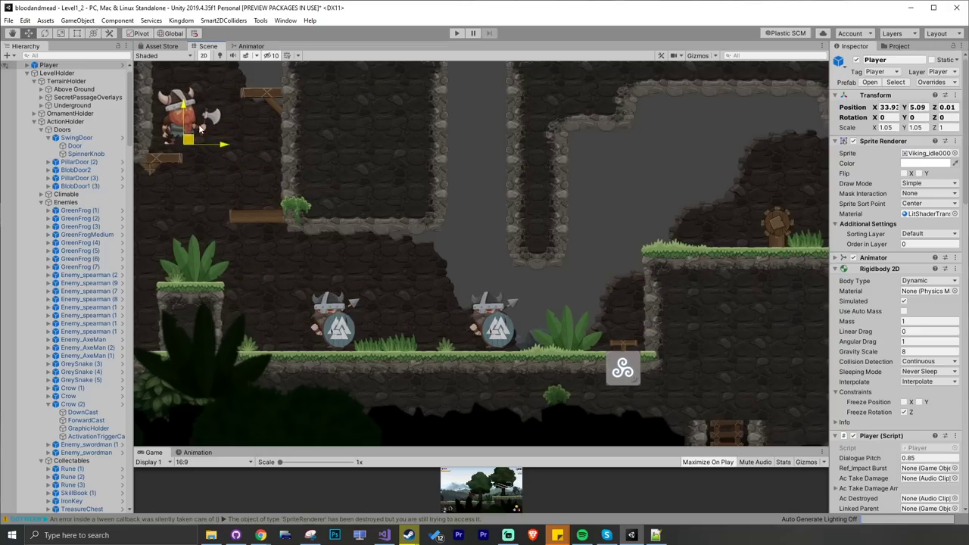
left_click_drag(206, 120, 265, 250)
Step: Move Crow (1) to the top-left, then shift the Player right near the axeman
left_click(487, 121)
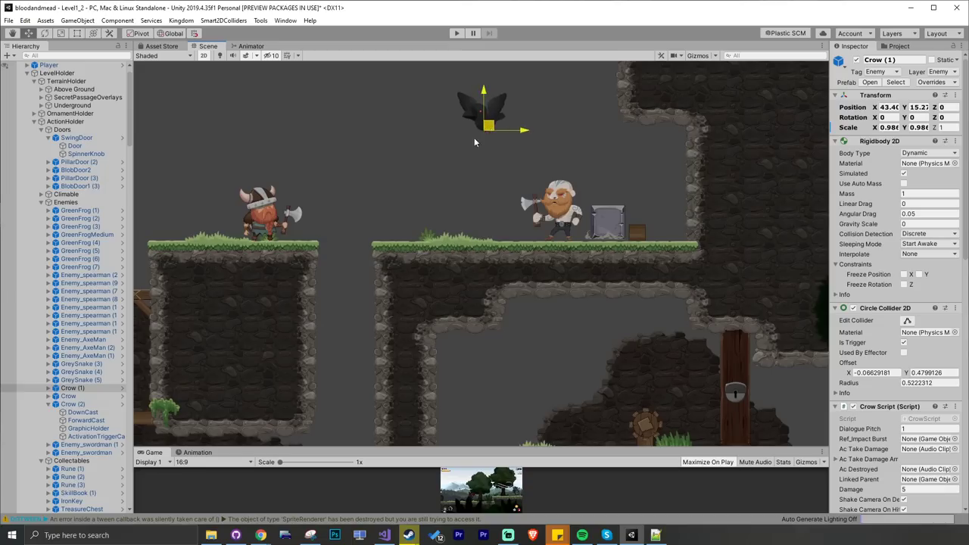
left_click_drag(488, 125, 192, 84)
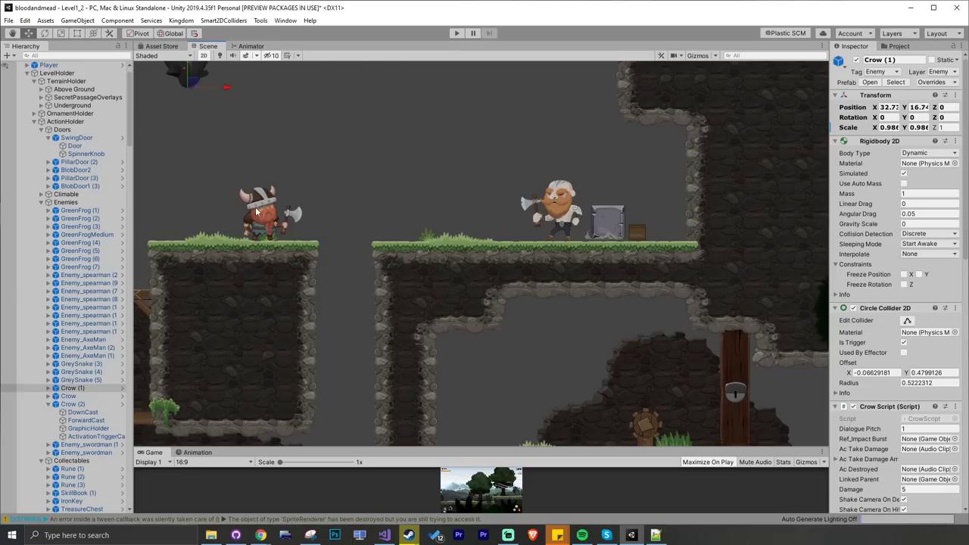
left_click(264, 222)
left_click_drag(269, 240, 438, 241)
left_click(525, 212)
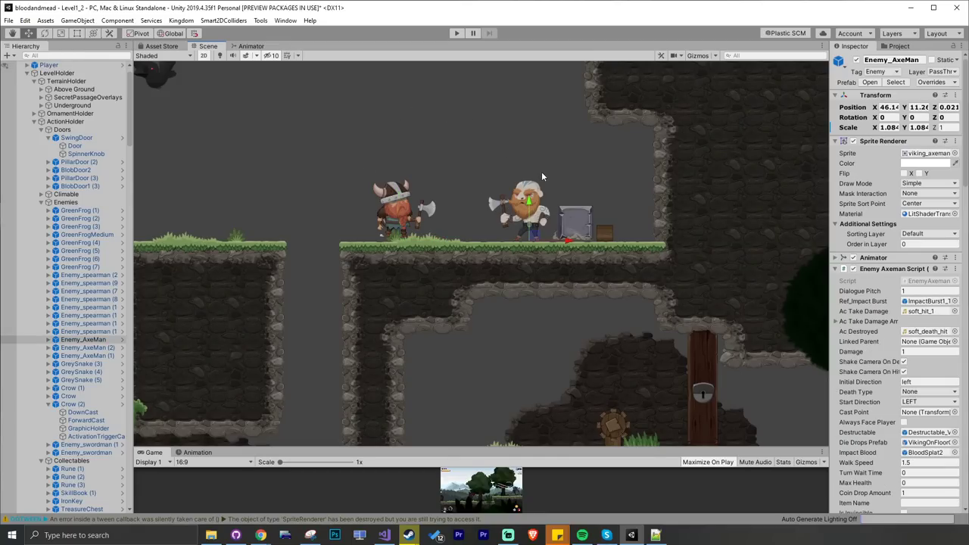
left_click(400, 218)
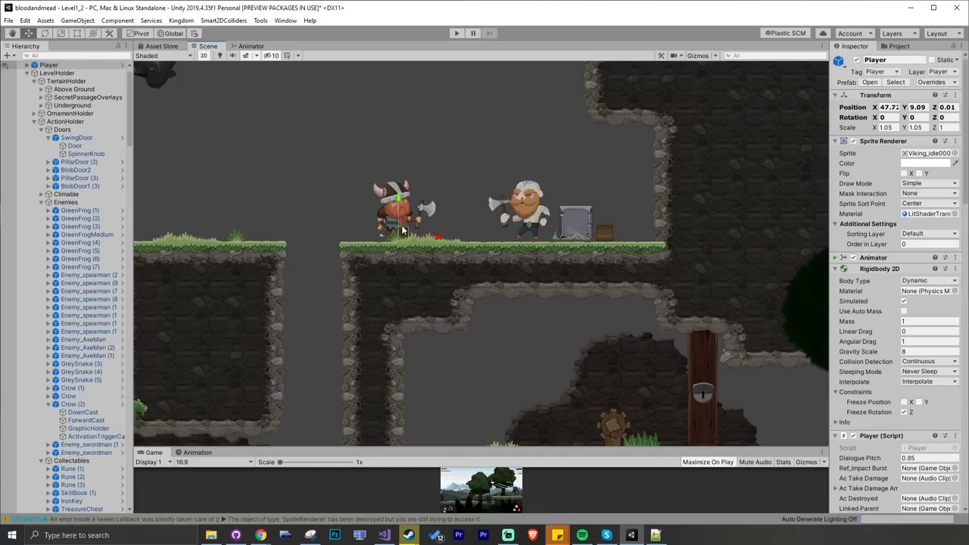
Step: Move the Player beside the axeman, inspect the PushableBlock, and lift the Player onto the right platform
left_click_drag(402, 229, 632, 237)
left_click(586, 227)
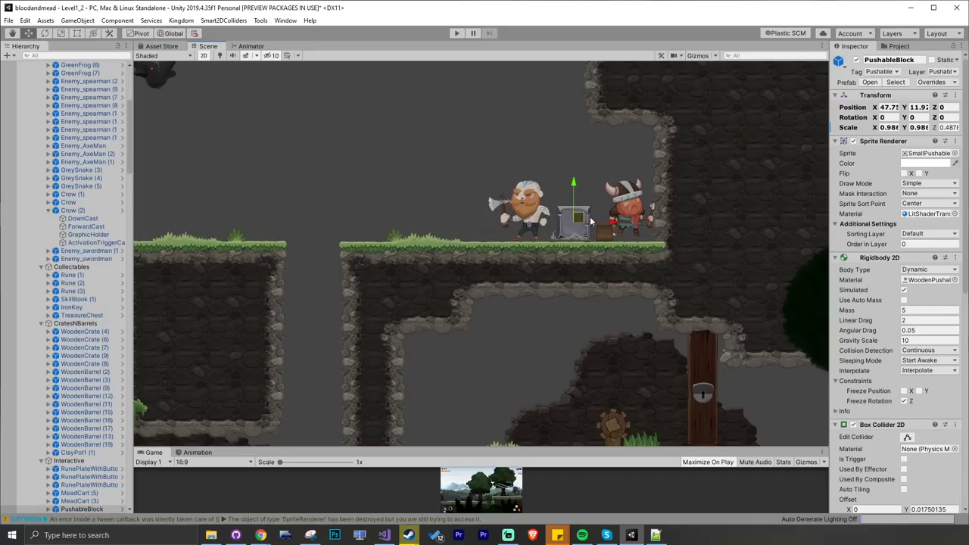
left_click(620, 214)
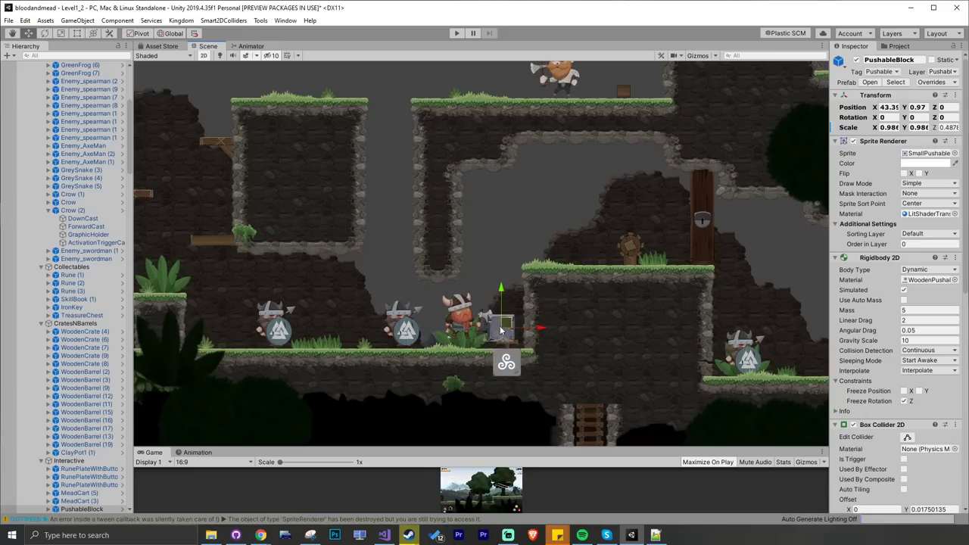
left_click(477, 331)
left_click_drag(466, 333, 586, 242)
Step: Inspect WheelLever (3) and raise PillarDoor (2) higher with the move gizmo
scroll(487, 246, "up", 2)
scroll(487, 246, "up", 1)
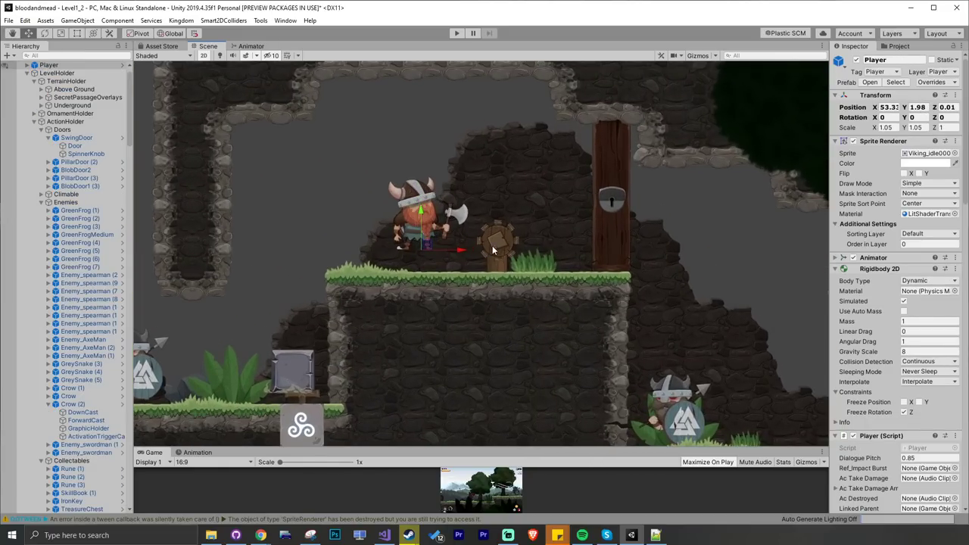
left_click(488, 264)
middle_click_drag(506, 267, 426, 256)
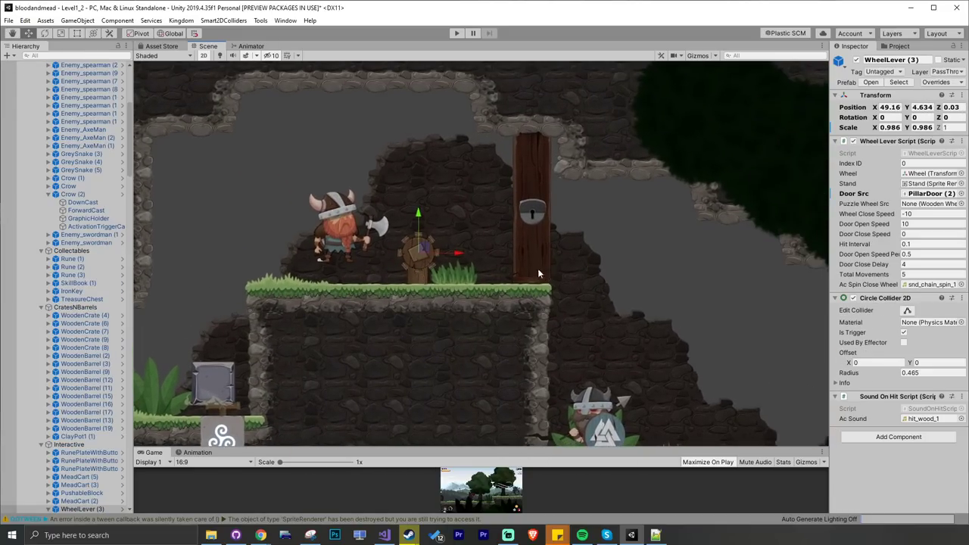
left_click(542, 250)
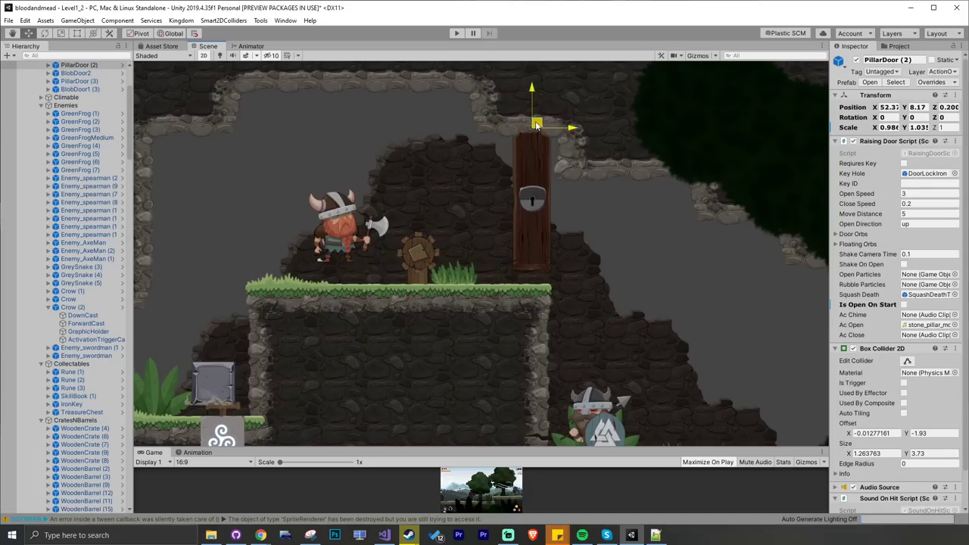
left_click_drag(536, 125, 536, 71)
left_click_drag(534, 33, 534, 29)
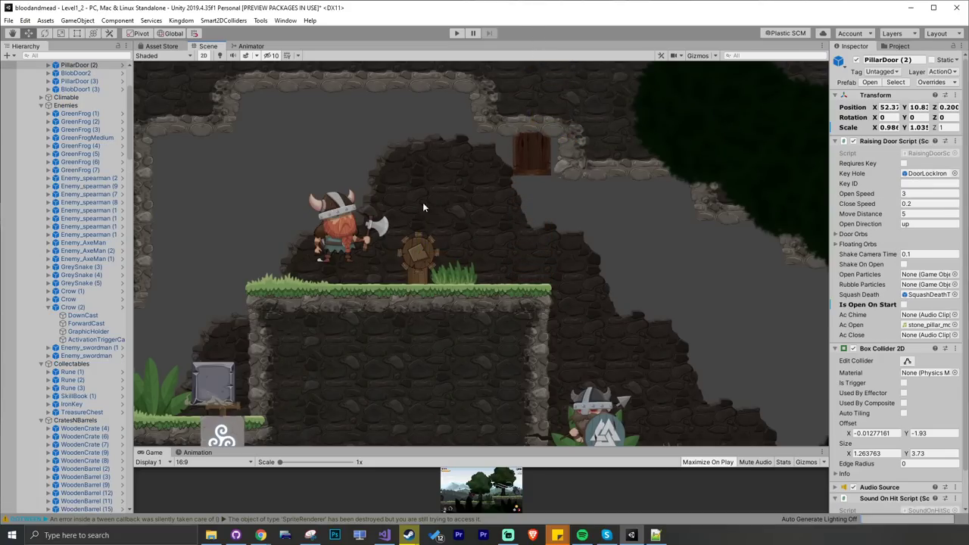
Step: Move the Player down onto the lower ledge past the spearman, then pan around him
left_click(353, 248)
left_click_drag(350, 253, 566, 292)
middle_click_drag(543, 277, 618, 260)
left_click_drag(617, 260, 508, 284)
middle_click_drag(430, 280, 626, 219)
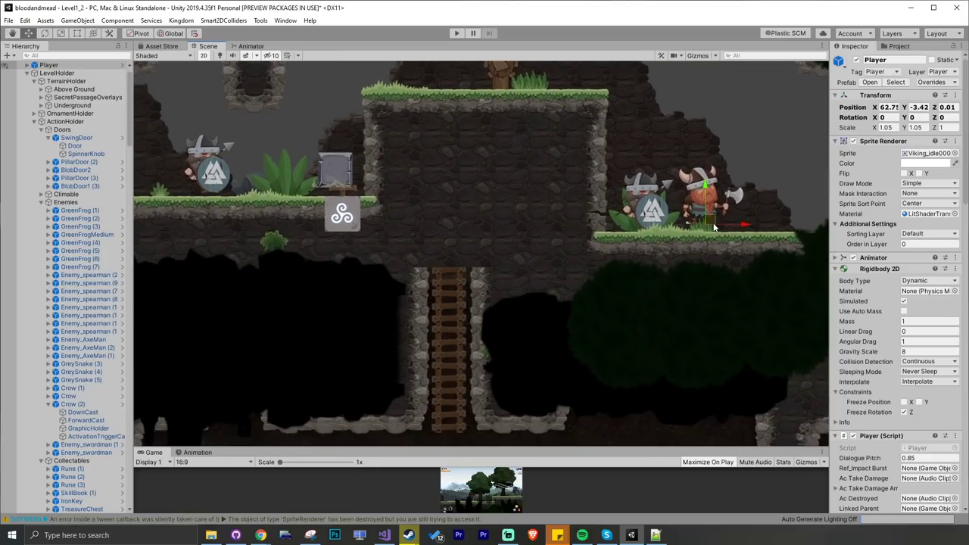
left_click_drag(682, 220, 509, 215)
scroll(463, 243, "down", 3)
middle_click_drag(491, 339, 476, 89)
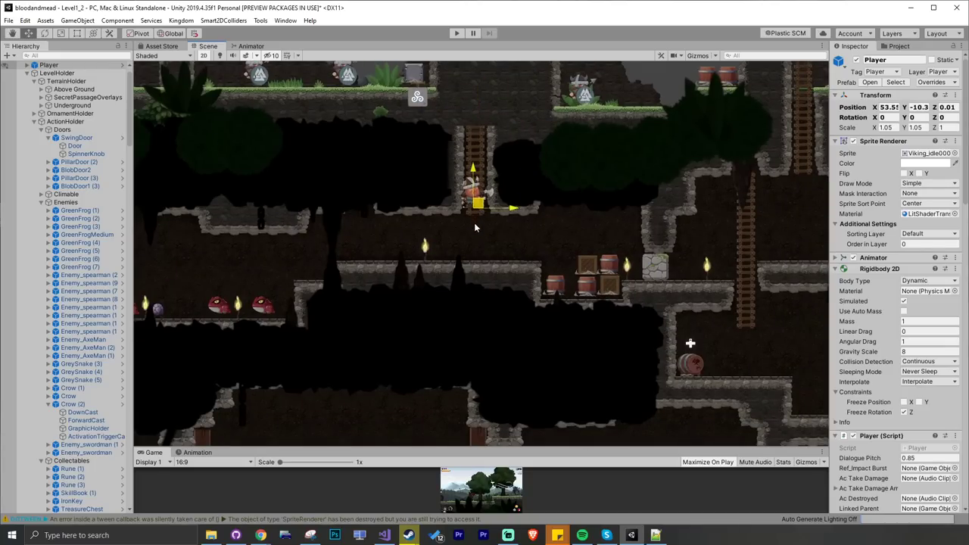
scroll(480, 253, "up", 1)
middle_click_drag(480, 253, 408, 263)
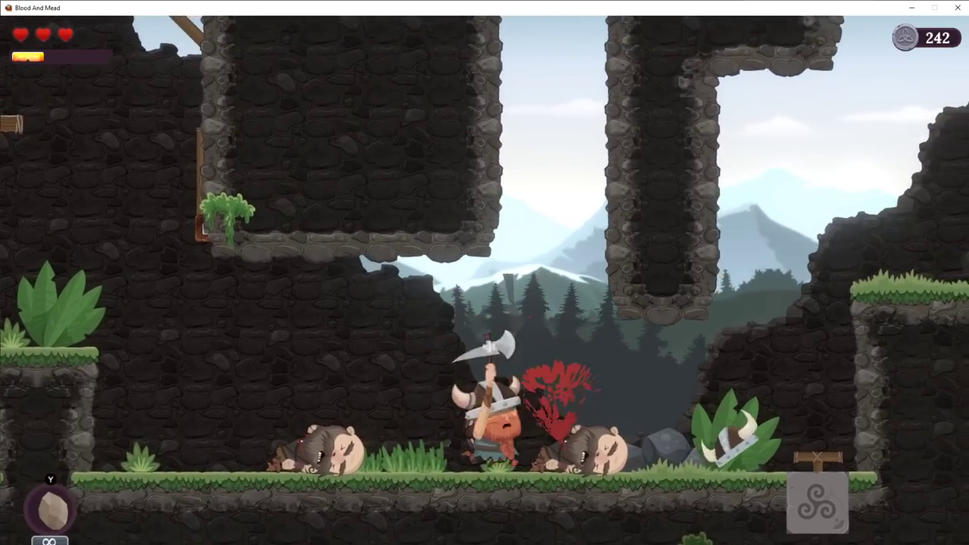
Step: Walk the viking through the ruins and jump up the platforms and across the cliff gap
key("Right")
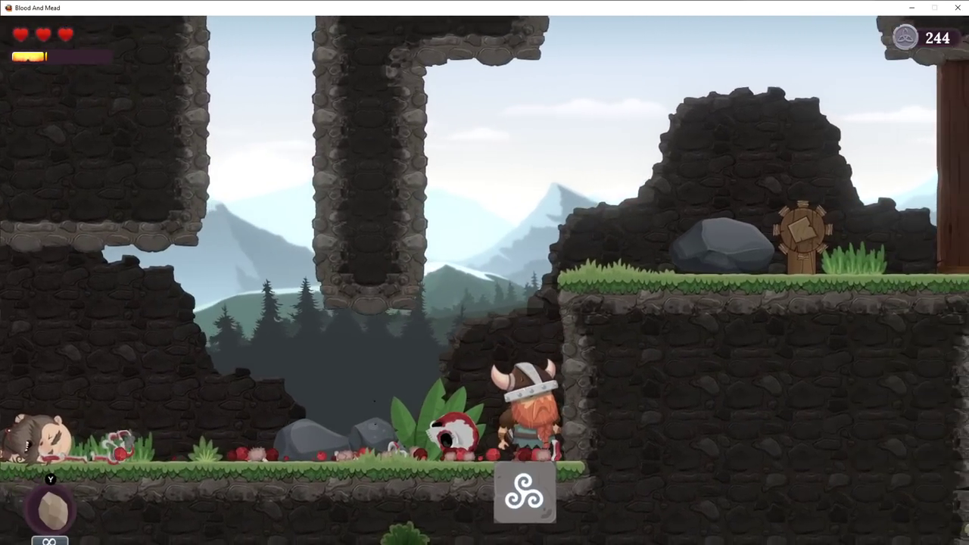
key("Left")
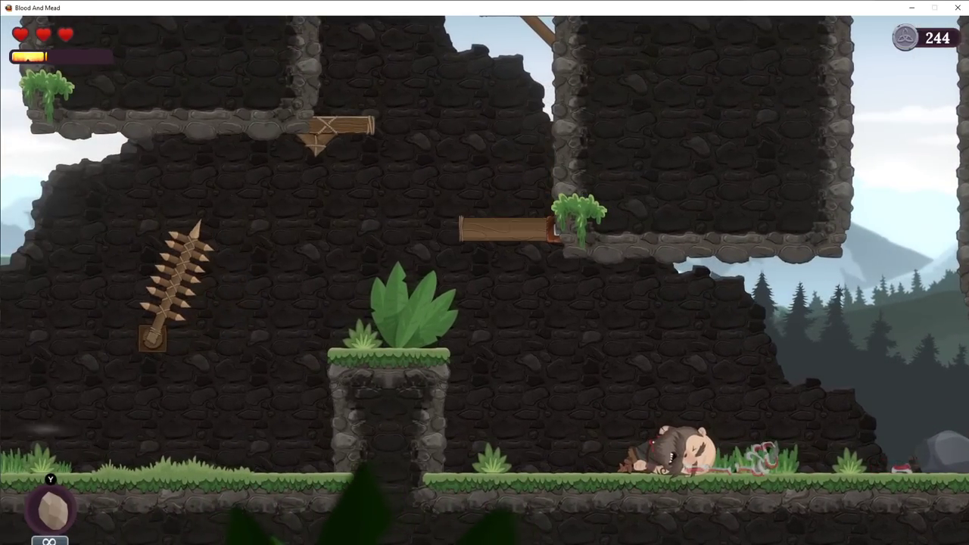
key("Left")
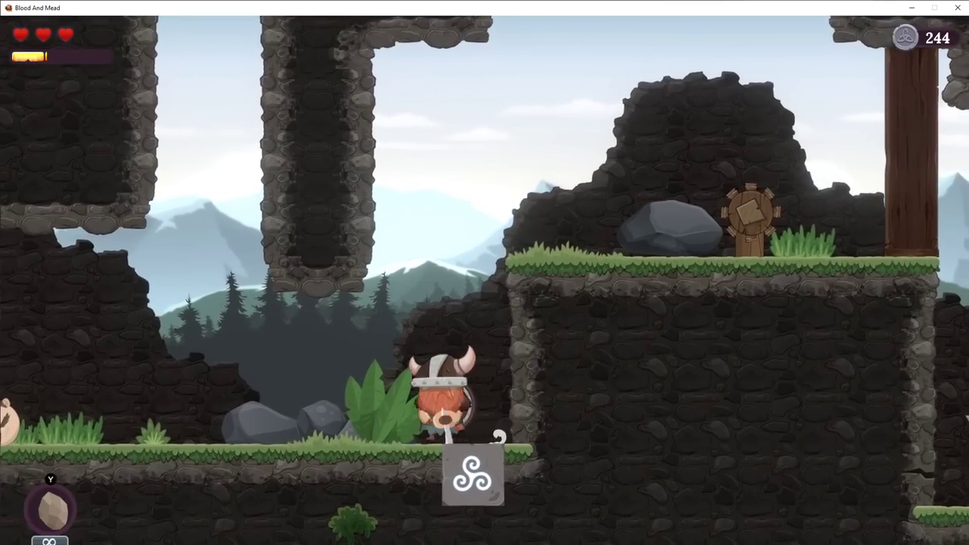
key("Left")
key("space")
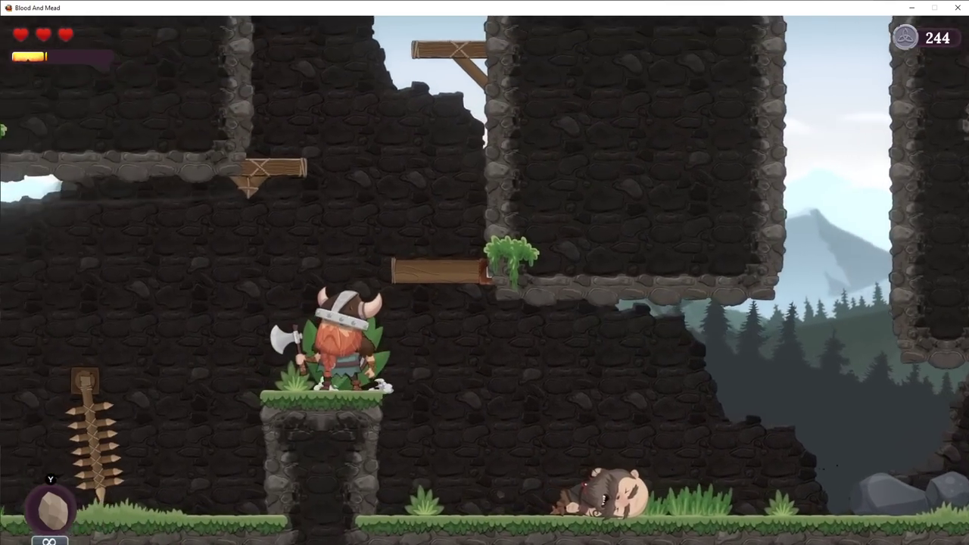
key("space")
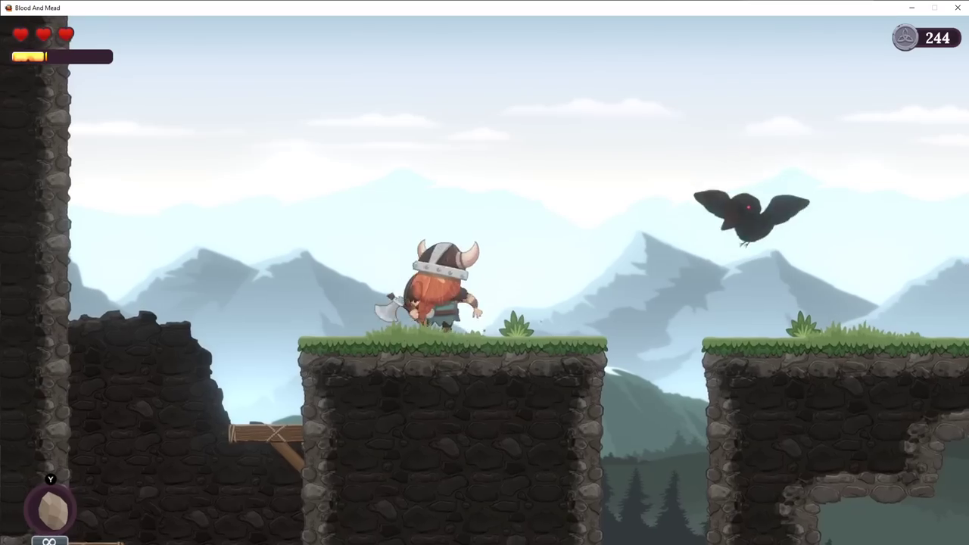
key("Right")
key("space")
Step: Strike the crow and enemy viking, push the stone block left and climb toward the target
key("x")
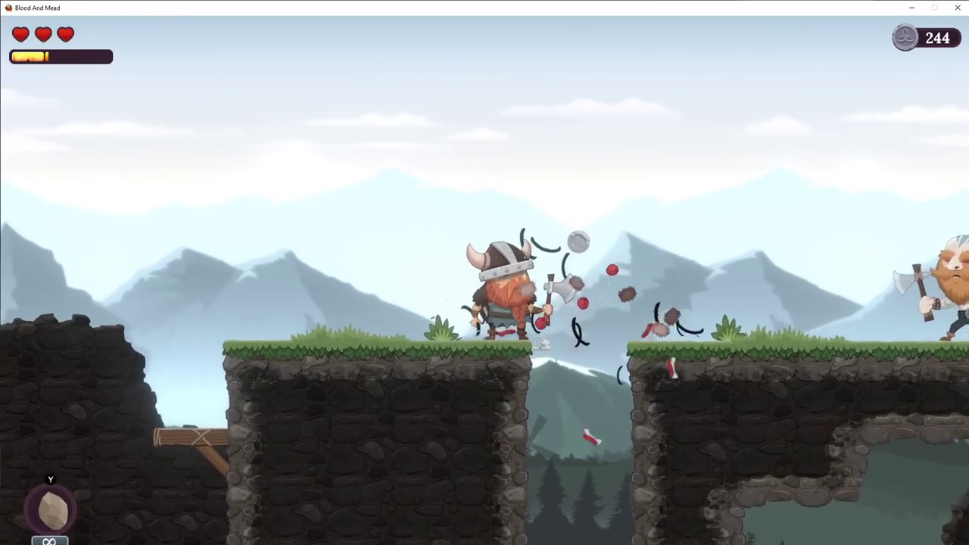
key("x")
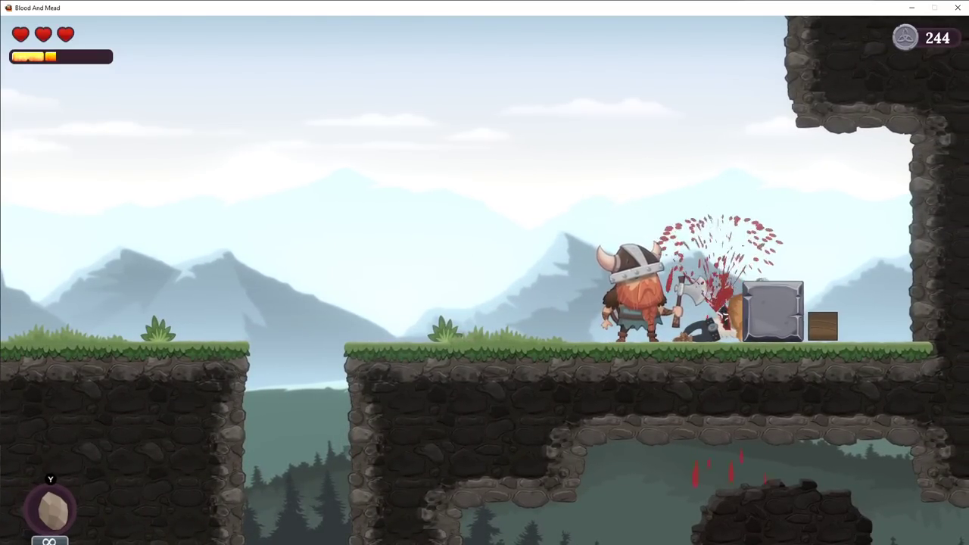
key("Left")
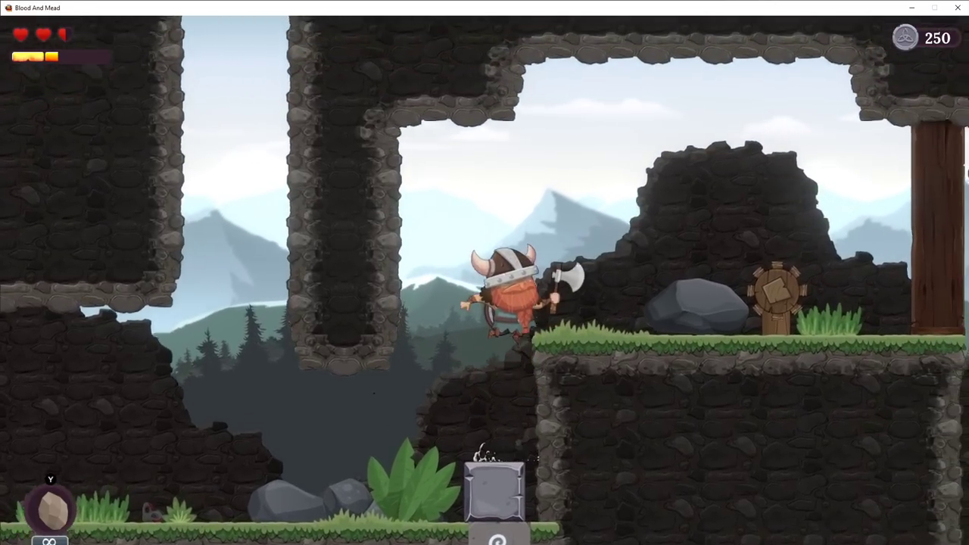
key("Right")
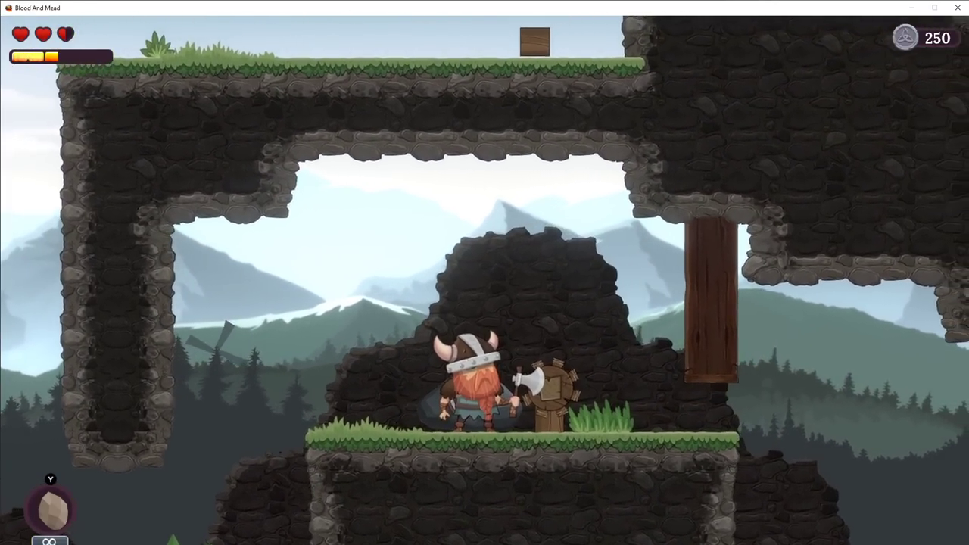
Step: Hit the wooden target to raise the gate, then take the ladder down into the cave
key("x")
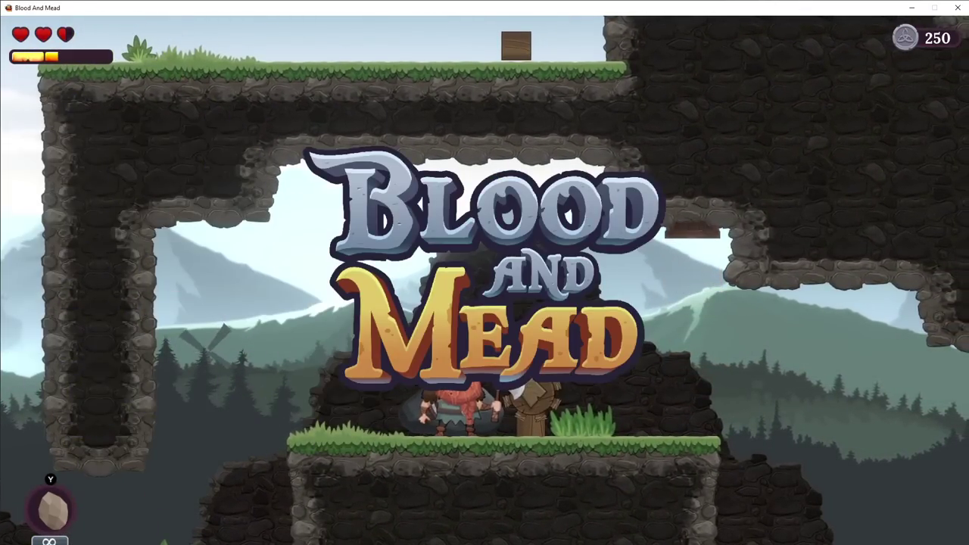
key("Right")
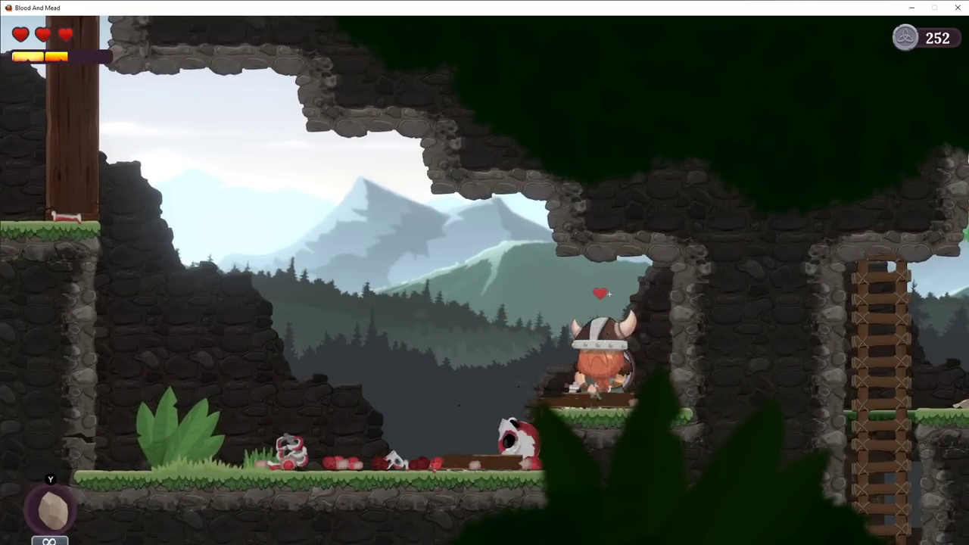
key("Left")
key("Up")
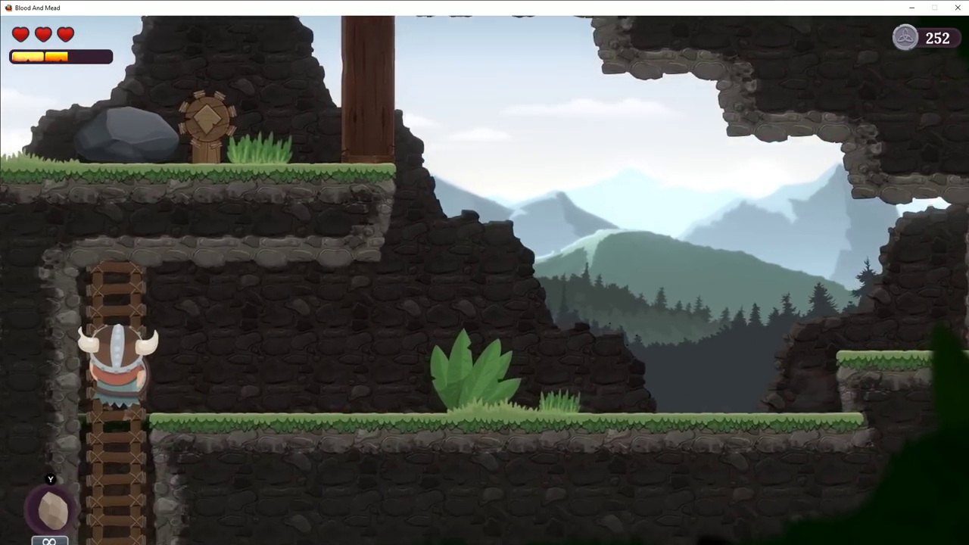
key("Down")
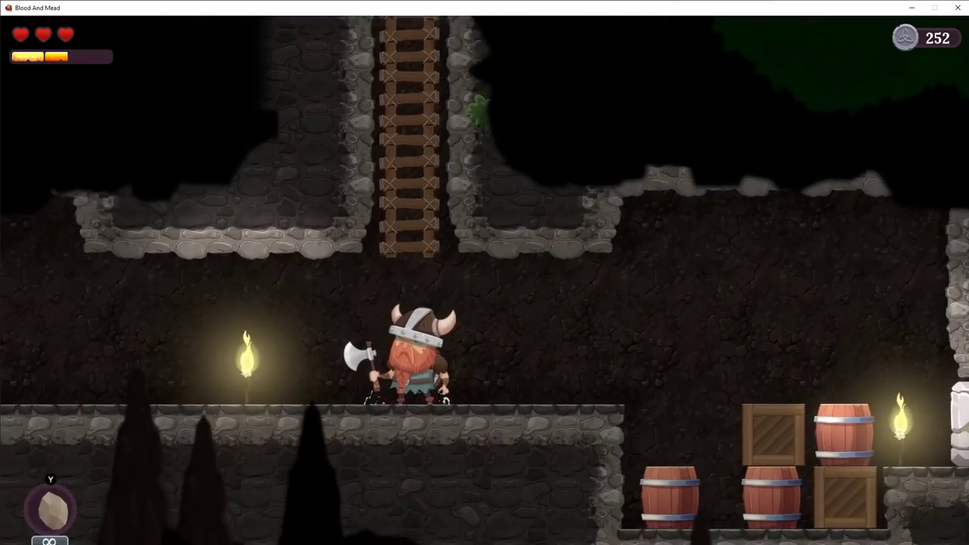
Step: Run past the torch to the barrels, smash a crate and fight the enemy
key("Left")
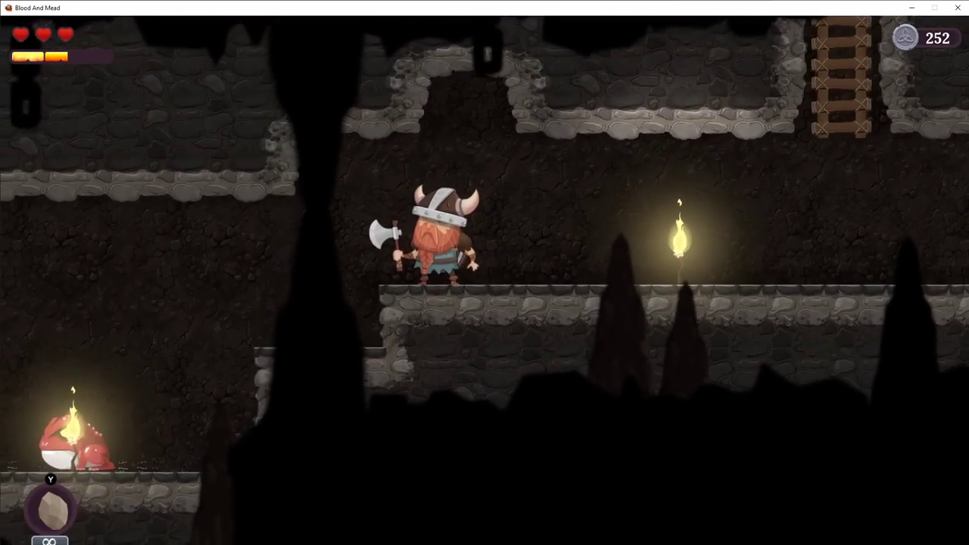
key("Right")
key("Right")
key("space")
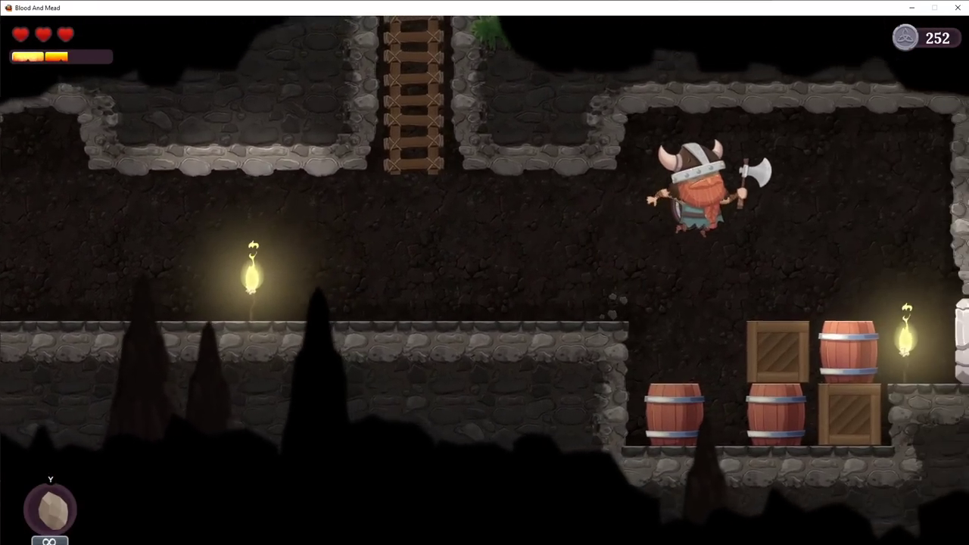
key("x")
key("x")
key("space")
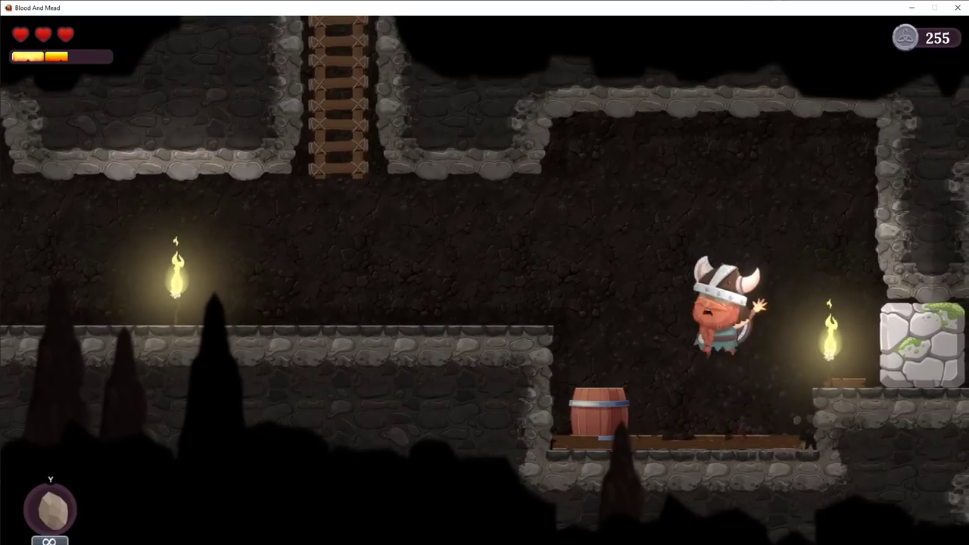
key("Left")
key("x")
Step: Walk back and forth along the cave ledge
key("Left")
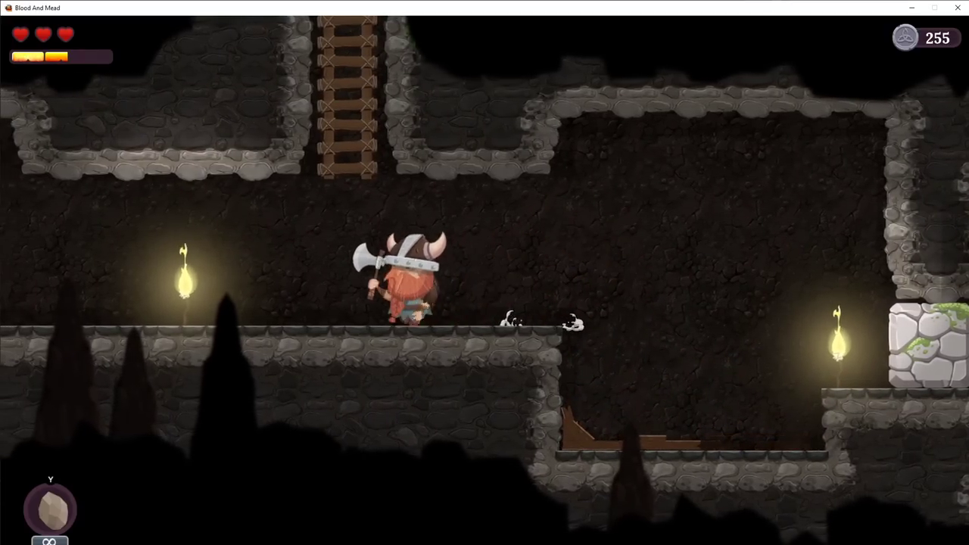
key("Right")
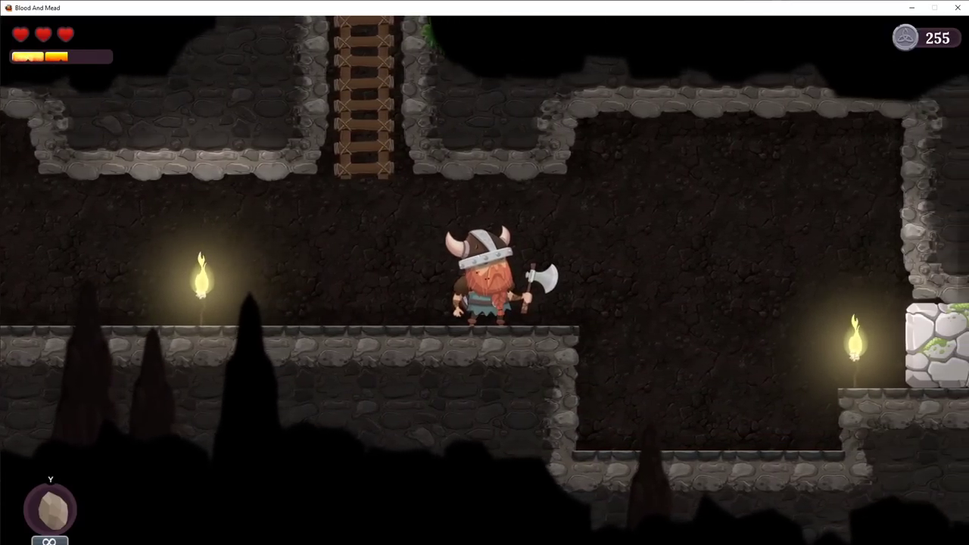
key("Left")
key("Right")
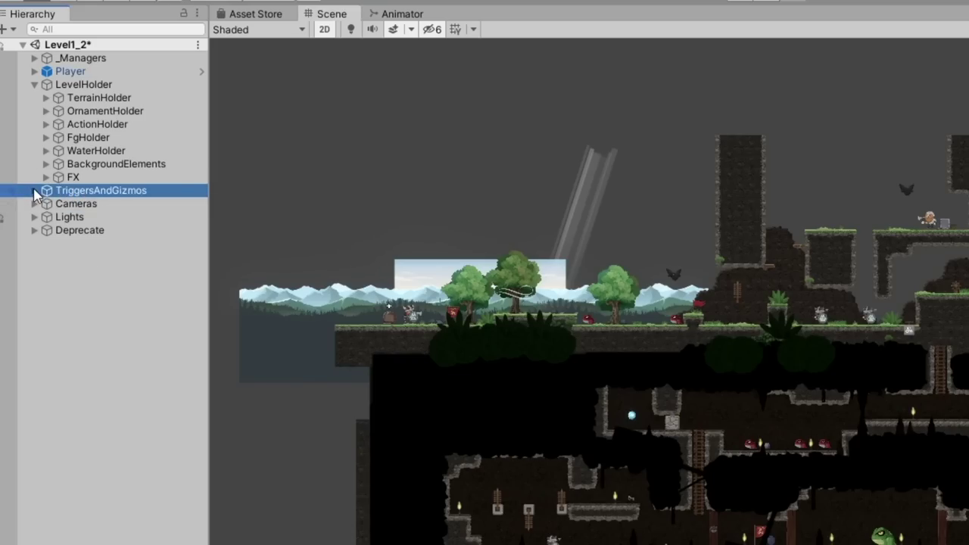
Step: Expand TriggersAndGizmos and inspect LevelCollider, LevelExit, SpawnPoints, CameraTriggers, MusicTriggers, DialogueTriggers and LightTriggers
left_click(34, 191)
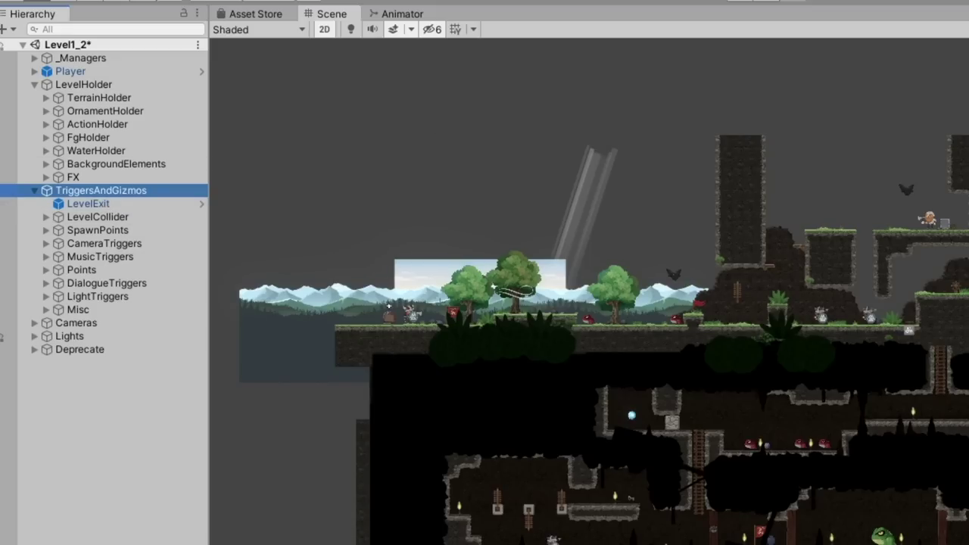
left_click(97, 217)
left_click(100, 205)
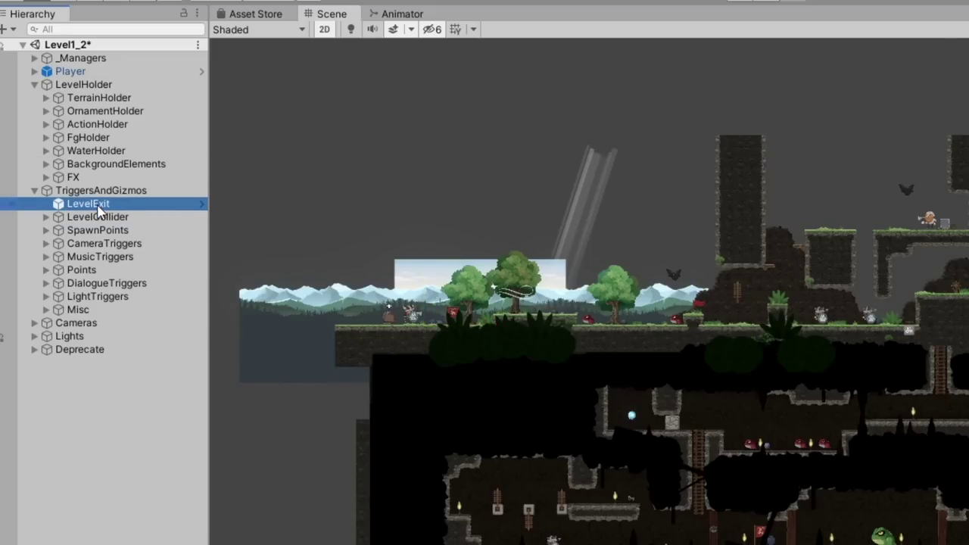
left_click(113, 230)
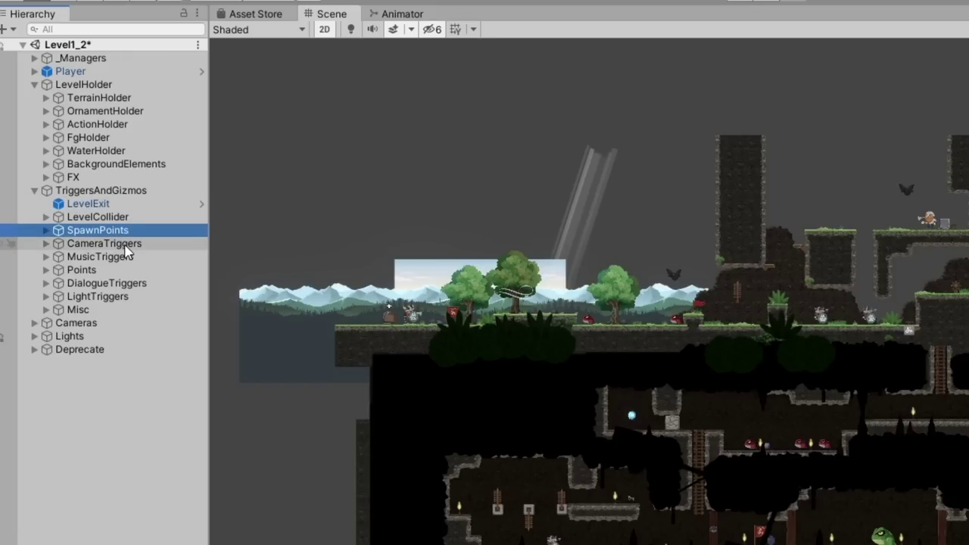
left_click(125, 246)
left_click(126, 256)
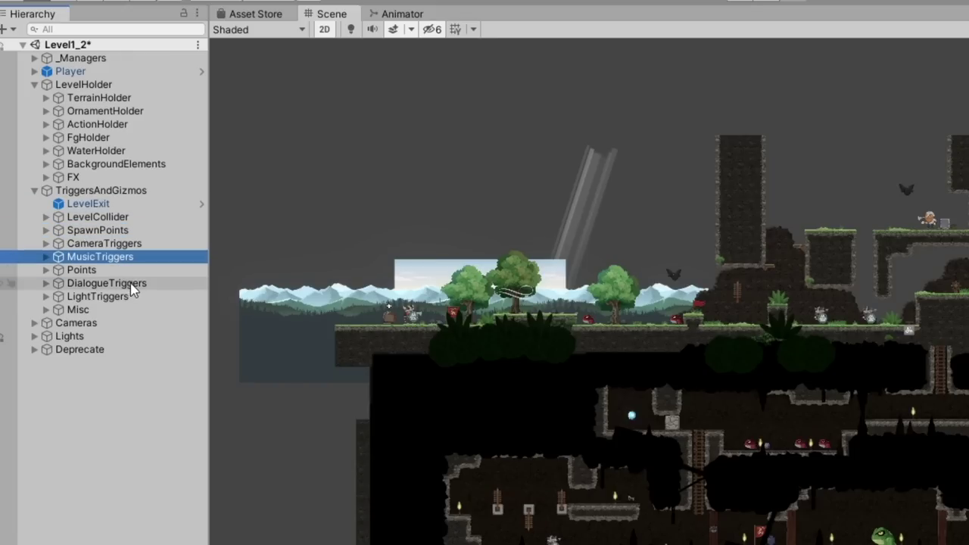
left_click(135, 284)
left_click(137, 297)
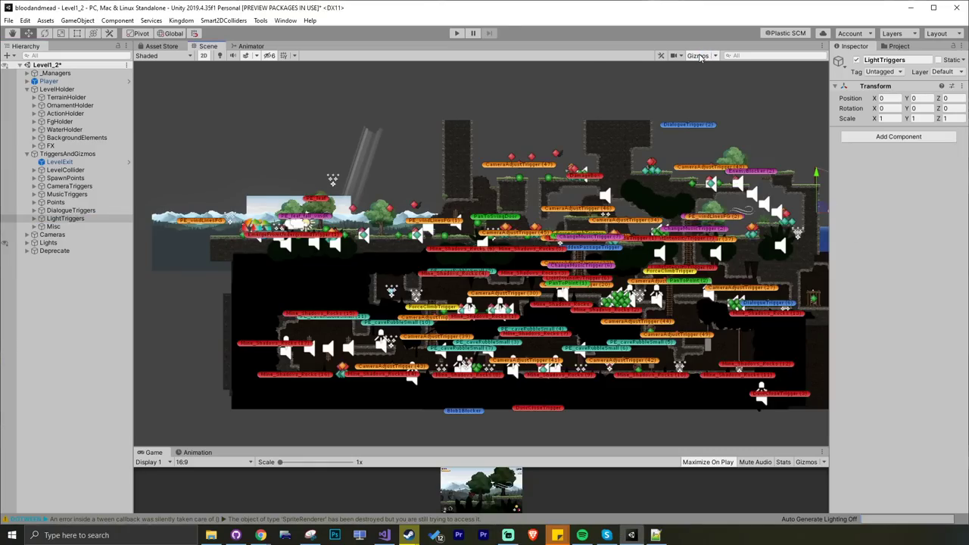
Step: Select TriggersAndGizmos so its triggers are outlined in the scene
scroll(330, 178, "down", 2)
scroll(313, 167, "up", 2)
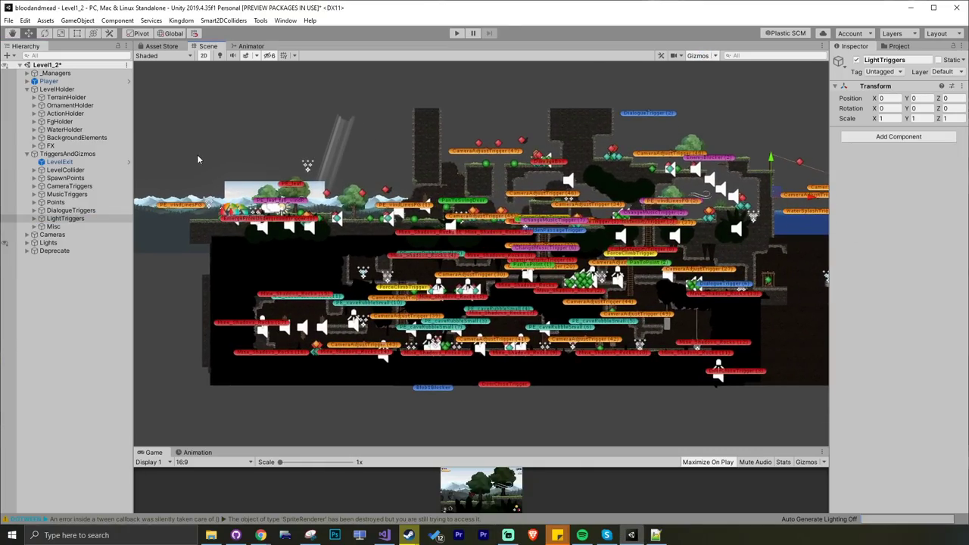
left_click(81, 154)
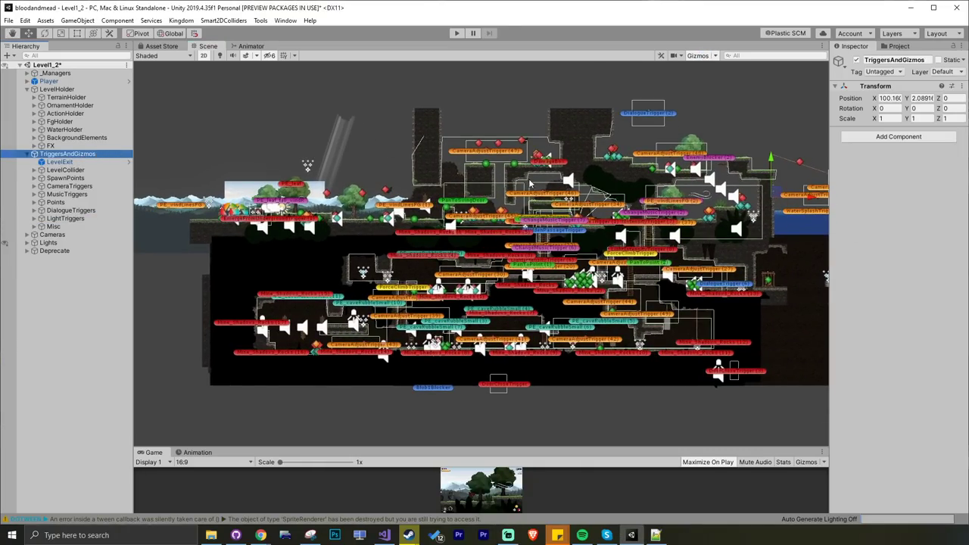
scroll(531, 184, "up", 3)
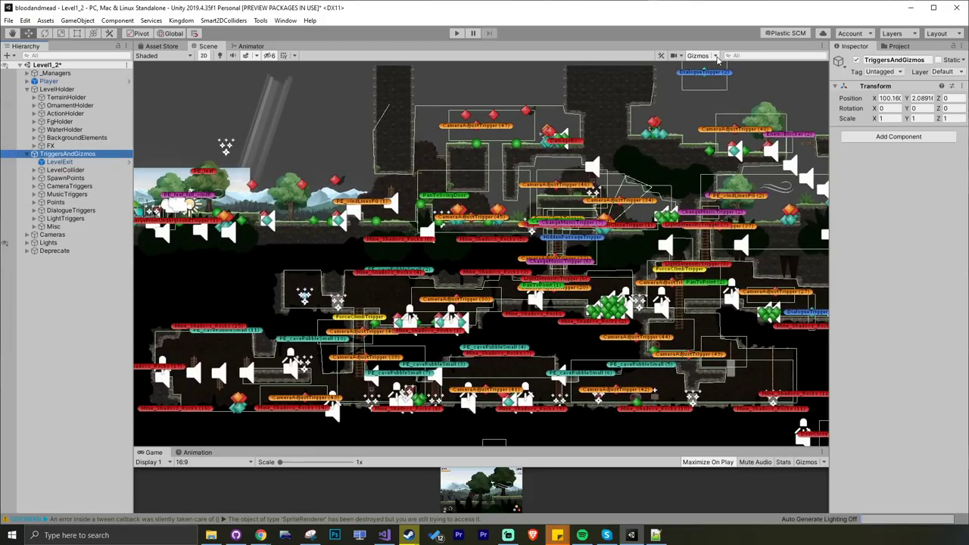
Step: Slide the Gizmos 3D Icons size down to hide trigger icons and labels
left_click(716, 57)
left_click_drag(794, 71, 780, 70)
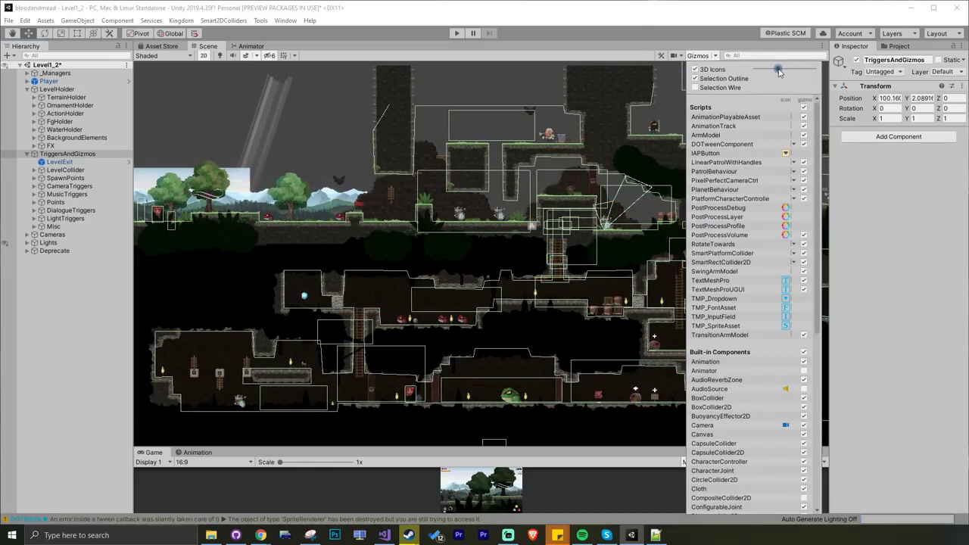
left_click(68, 153)
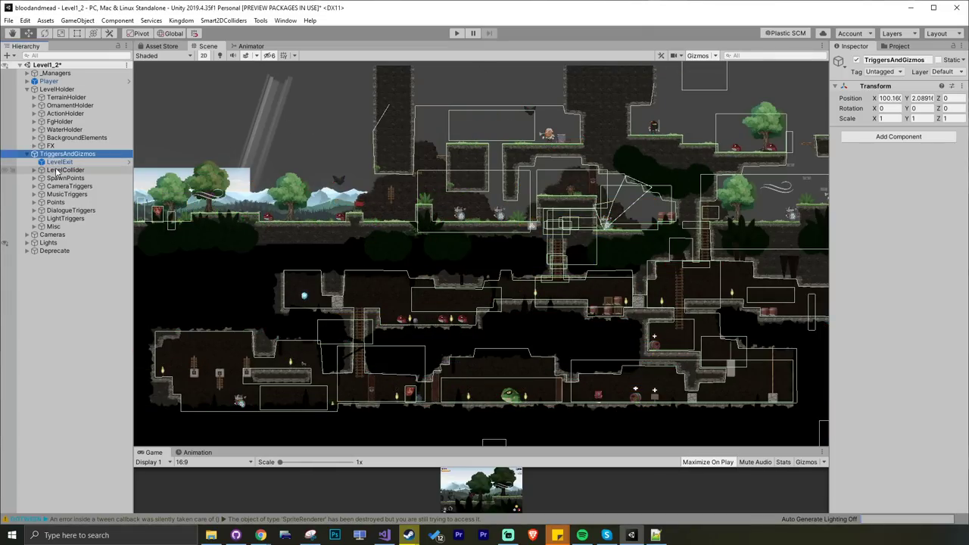
Step: Frame and expand CameraTriggers, inspecting several CameraAdjustTriggers' offsets and limits
double_click(70, 186)
scroll(457, 294, "down", 1)
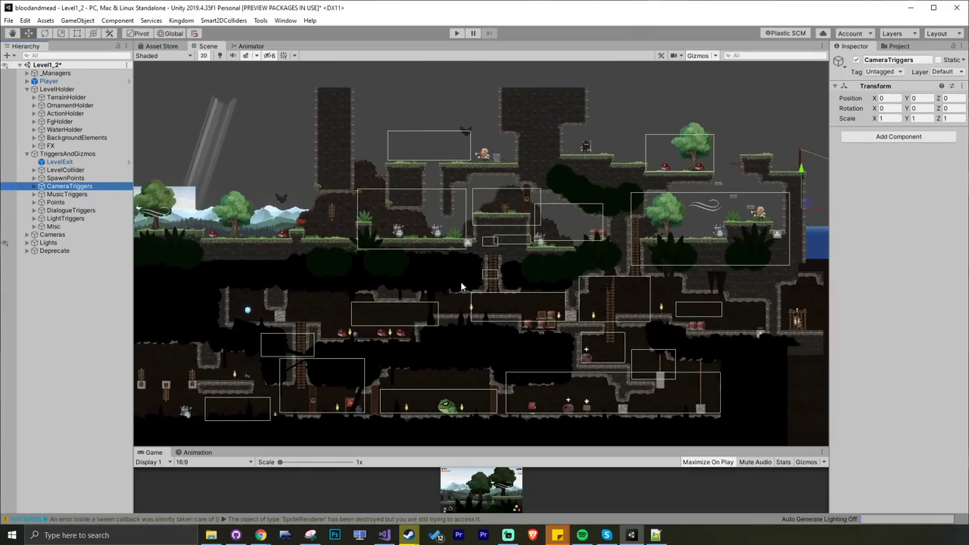
left_click(35, 186)
left_click(39, 194)
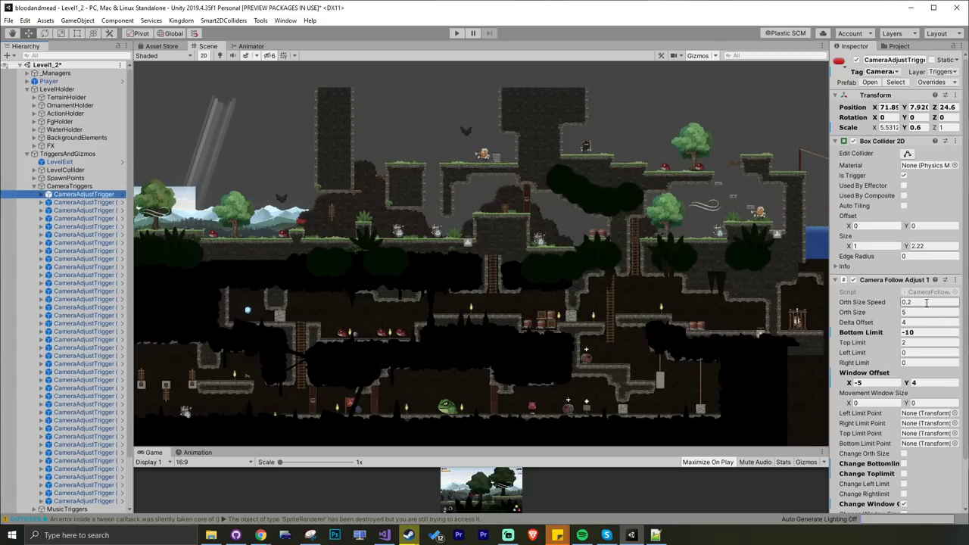
scroll(910, 411, "down", 3)
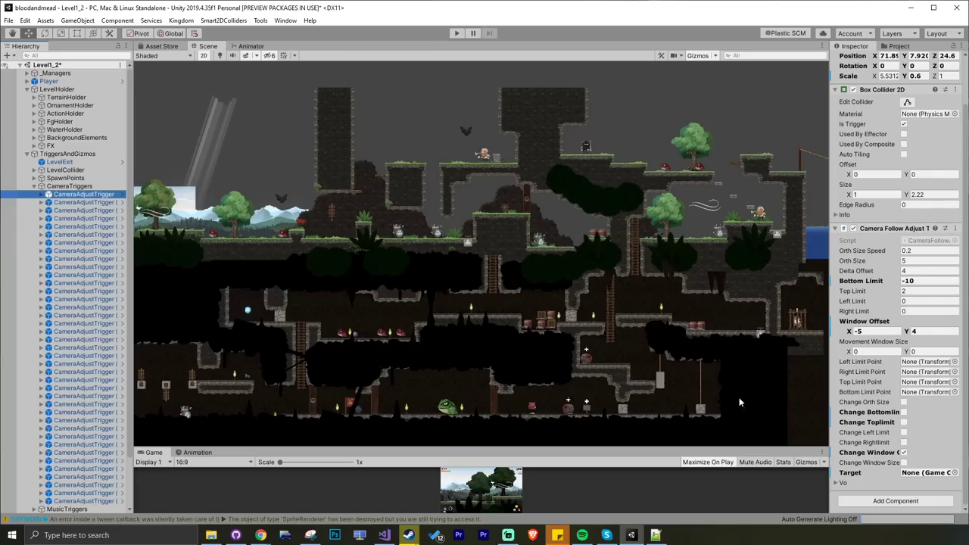
left_click(84, 234)
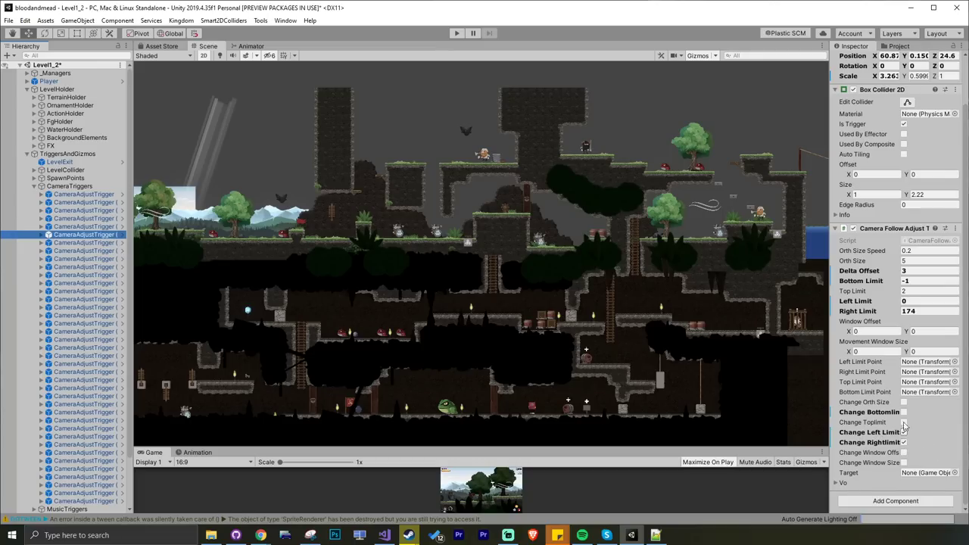
left_click(83, 339)
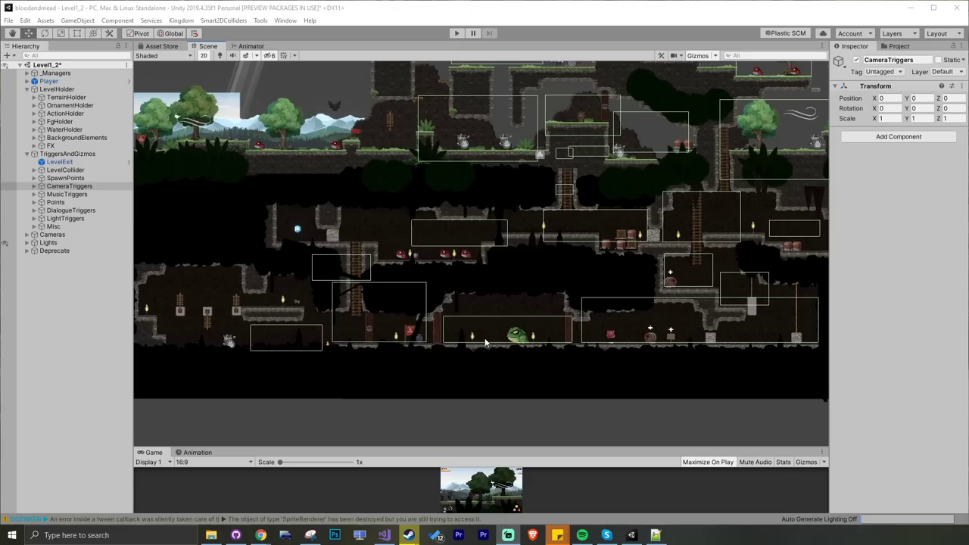
Step: Zoom and pan across the lower cave rooms to show the camera trigger boxes
scroll(514, 337, "up", 6)
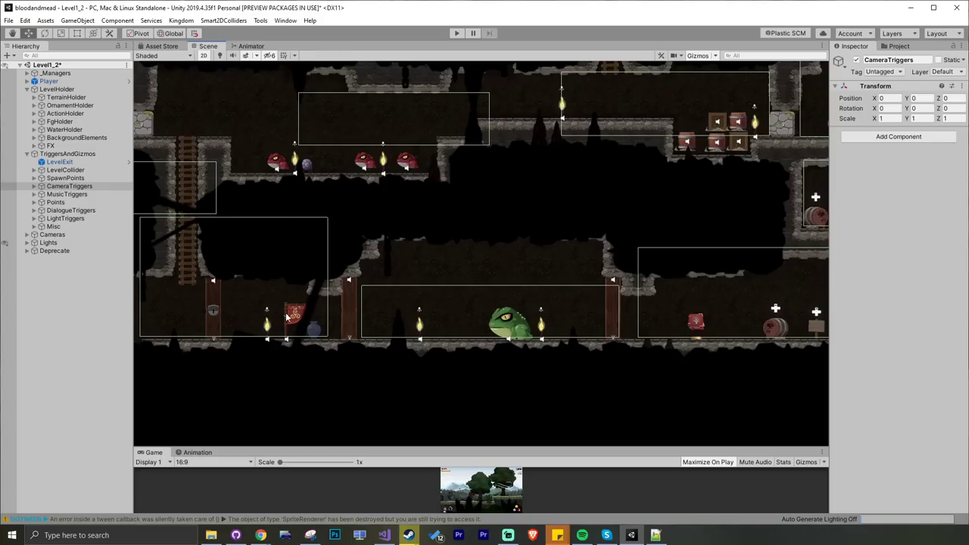
scroll(306, 324, "up", 2)
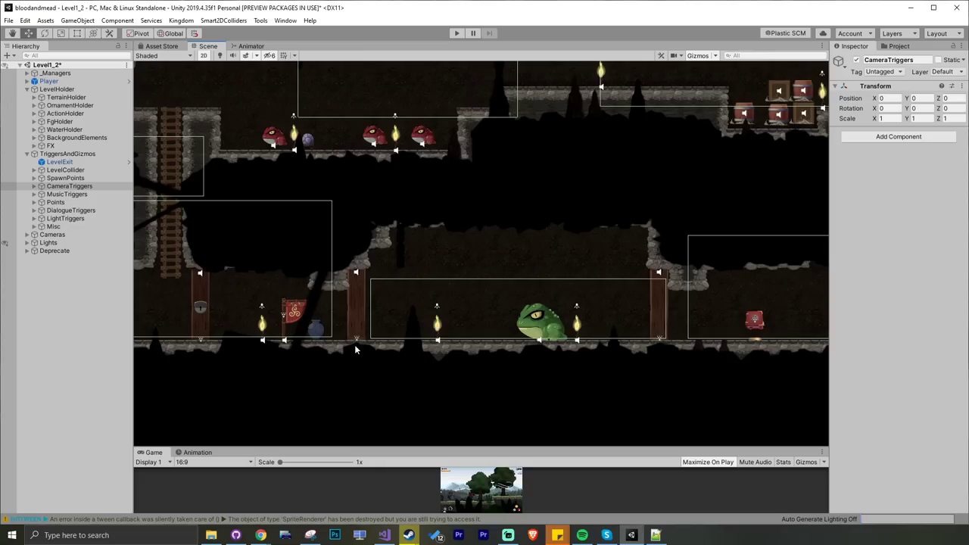
middle_click_drag(658, 400, 598, 391)
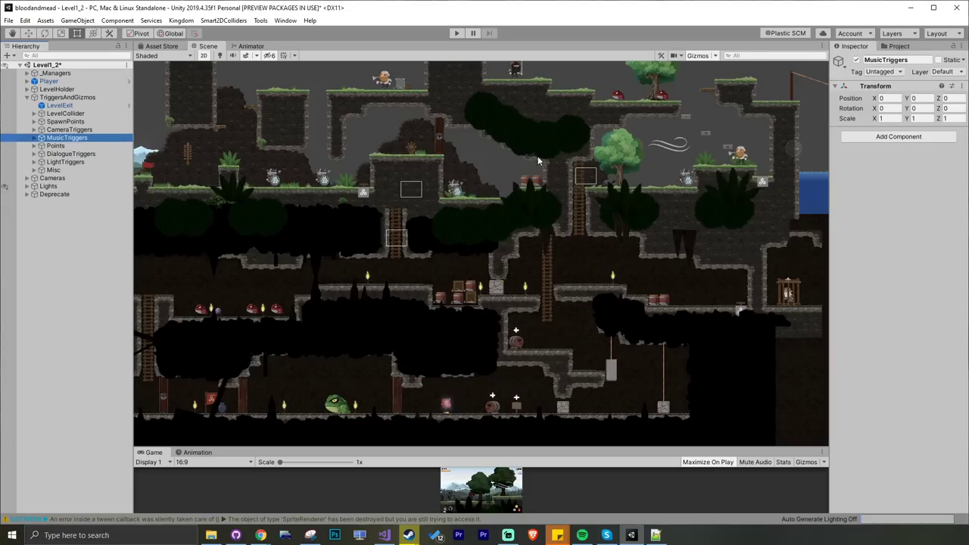
Step: Switch to the Hand tool (Q) and zoom around the cave rooms to view MusicTriggers boxes
scroll(370, 212, "up", 4)
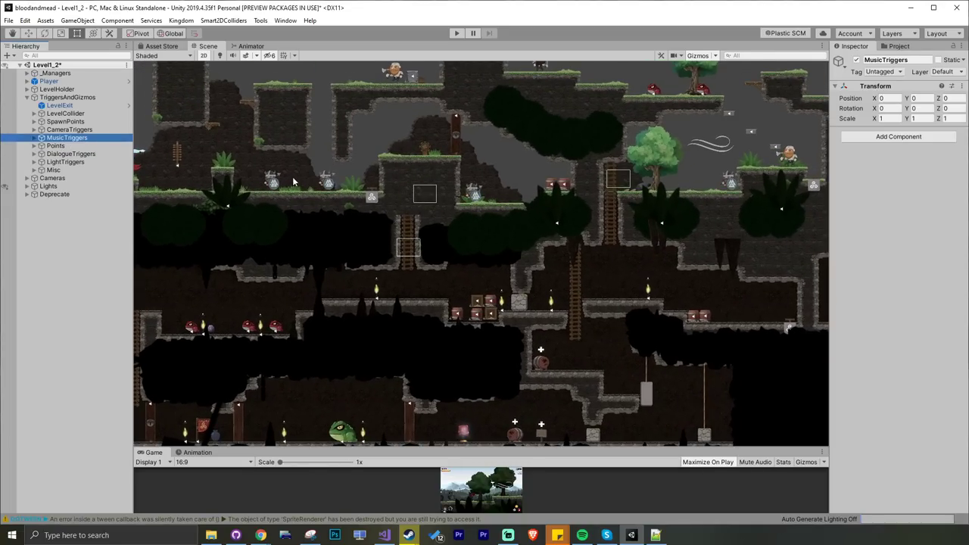
scroll(465, 183, "down", 2)
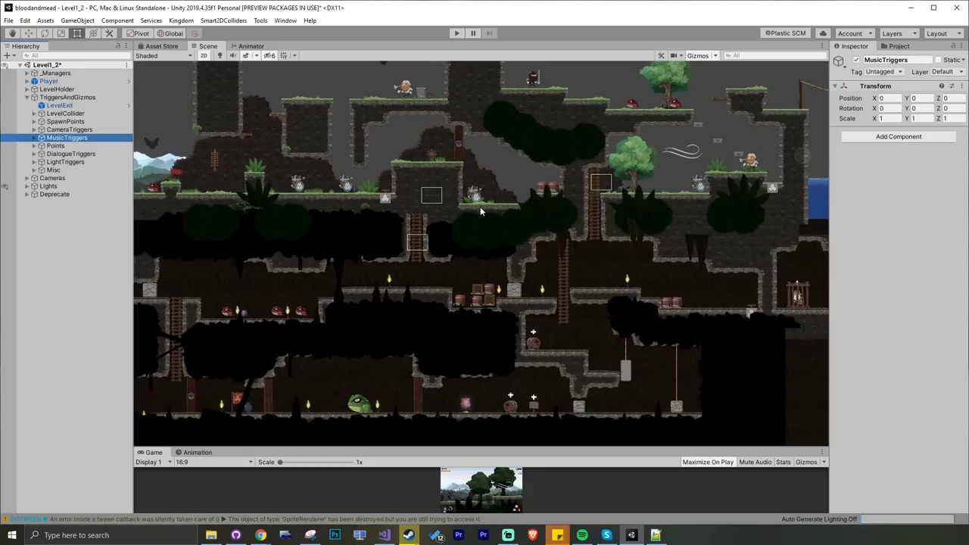
scroll(429, 193, "down", 2)
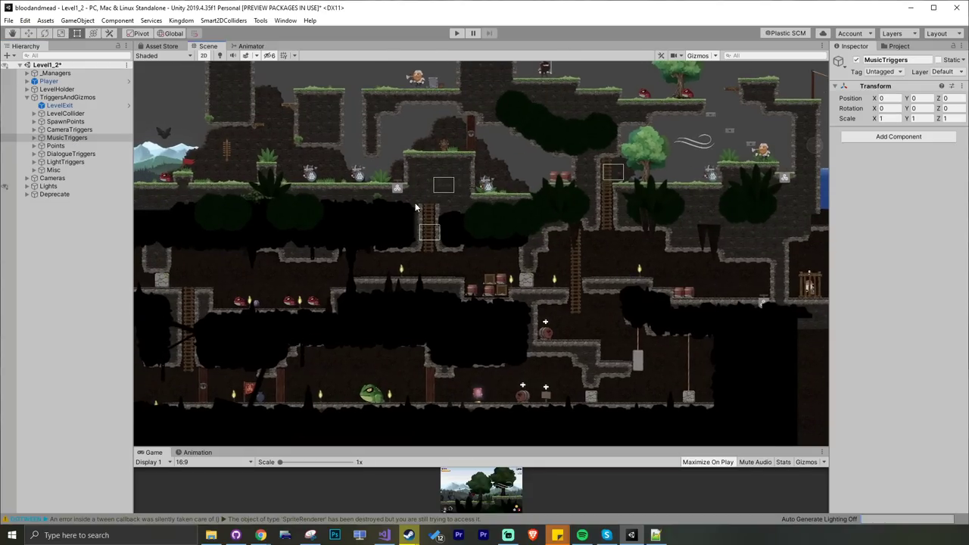
scroll(430, 245, "up", 3)
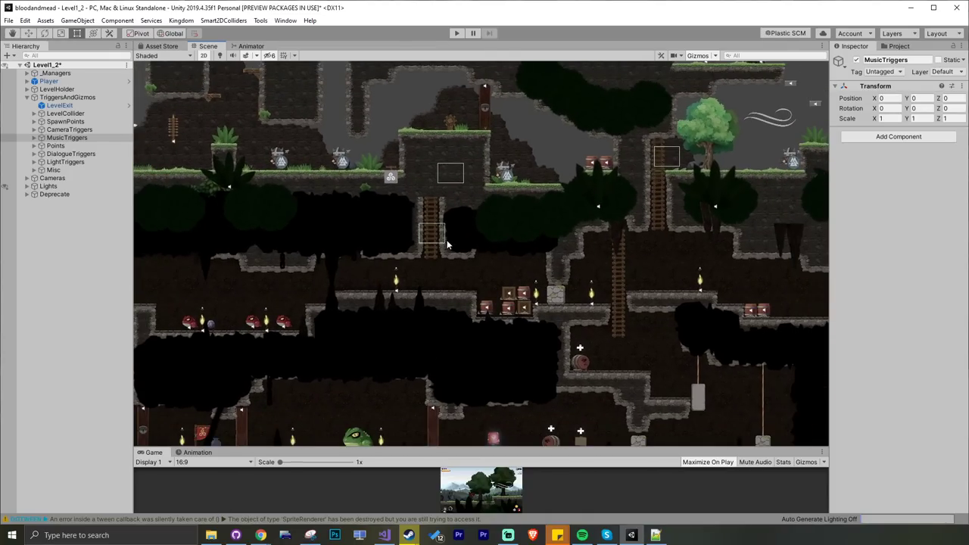
scroll(446, 241, "down", 2)
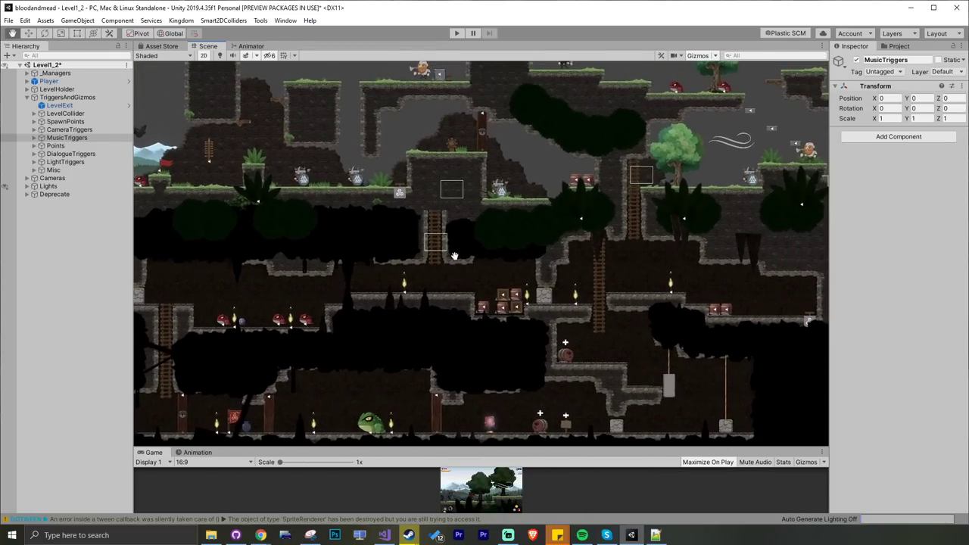
key("q")
scroll(446, 273, "up", 3)
scroll(464, 302, "down", 2)
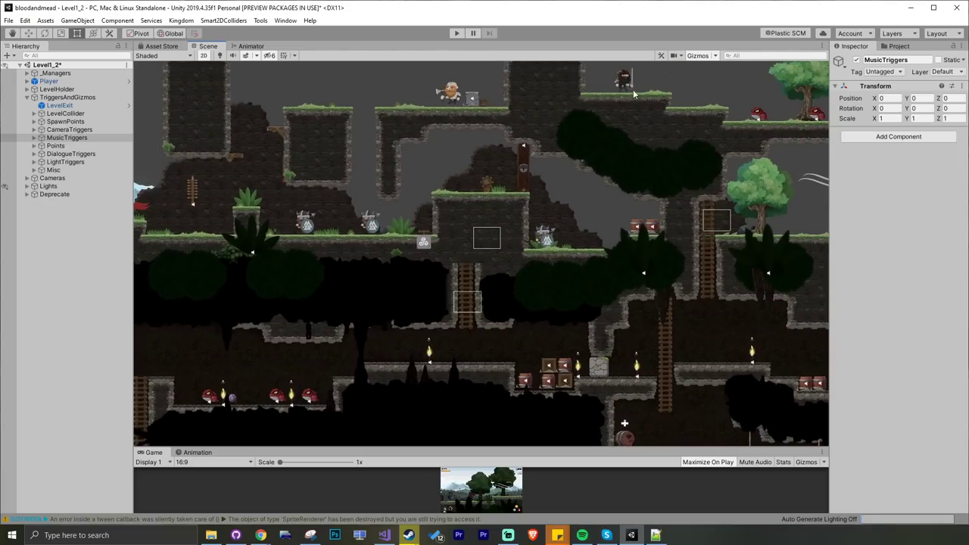
left_click_drag(475, 247, 479, 185)
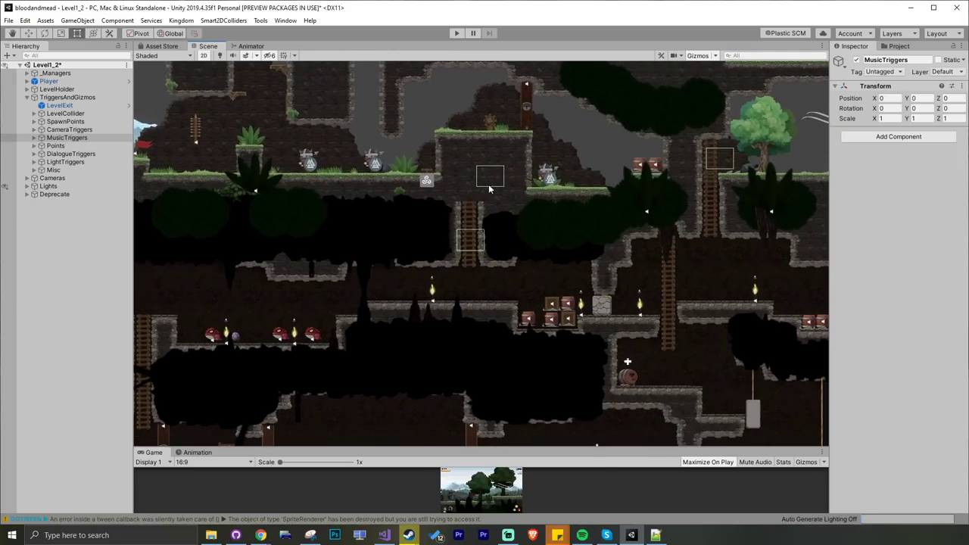
scroll(473, 253, "up", 2)
scroll(460, 287, "down", 3)
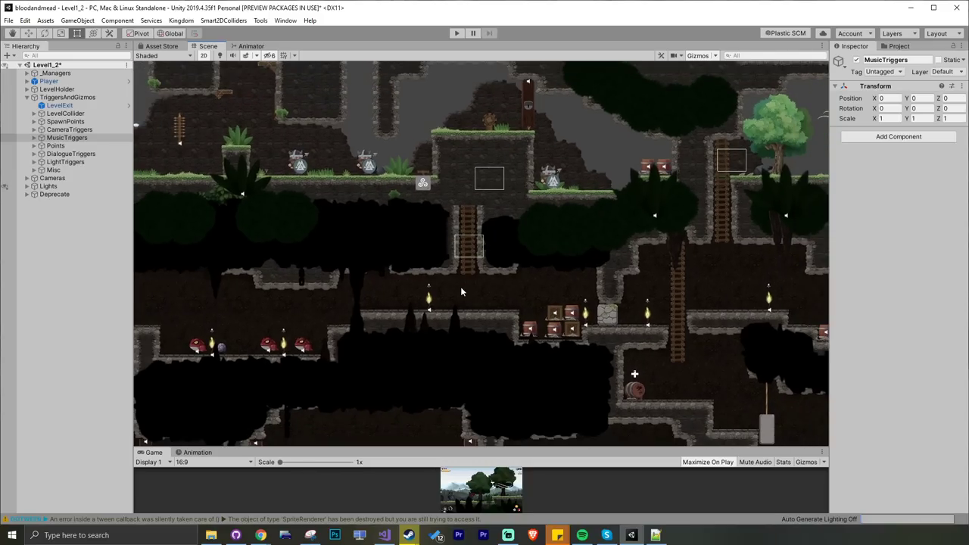
scroll(463, 274, "down", 1)
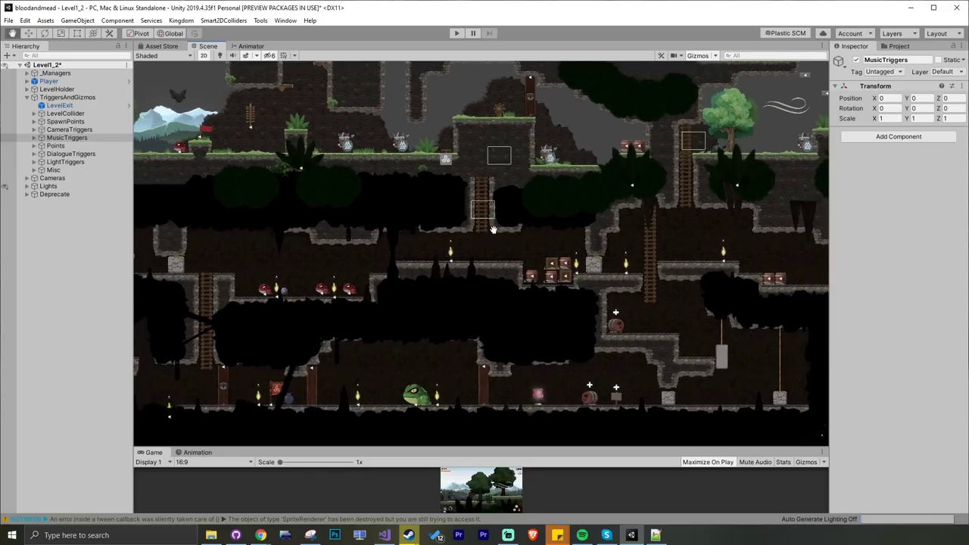
scroll(478, 276, "up", 3)
Step: Pan and zoom to the upper level, showing trigger outlines around the ladder tops
middle_click_drag(439, 262, 503, 254)
scroll(503, 255, "down", 1)
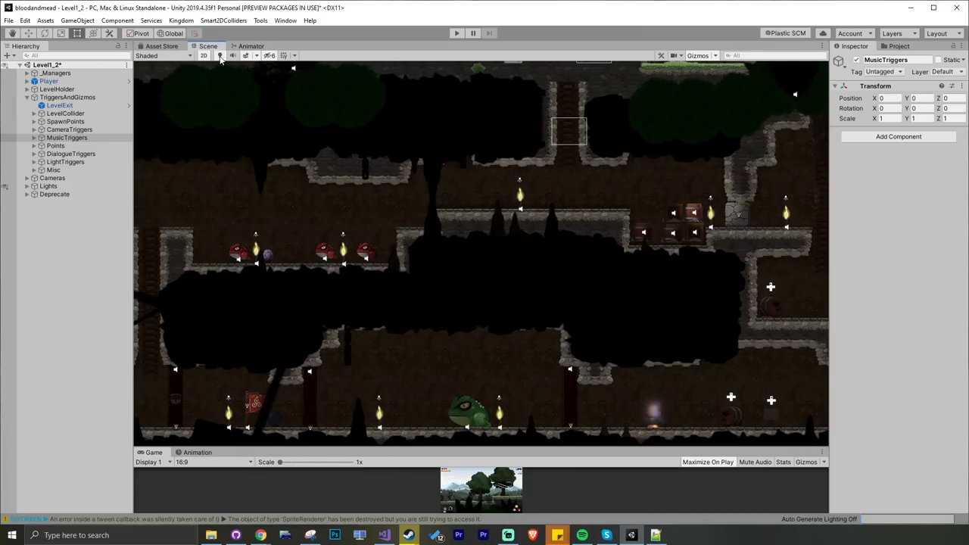
scroll(666, 227, "down", 1)
middle_click_drag(666, 227, 471, 249)
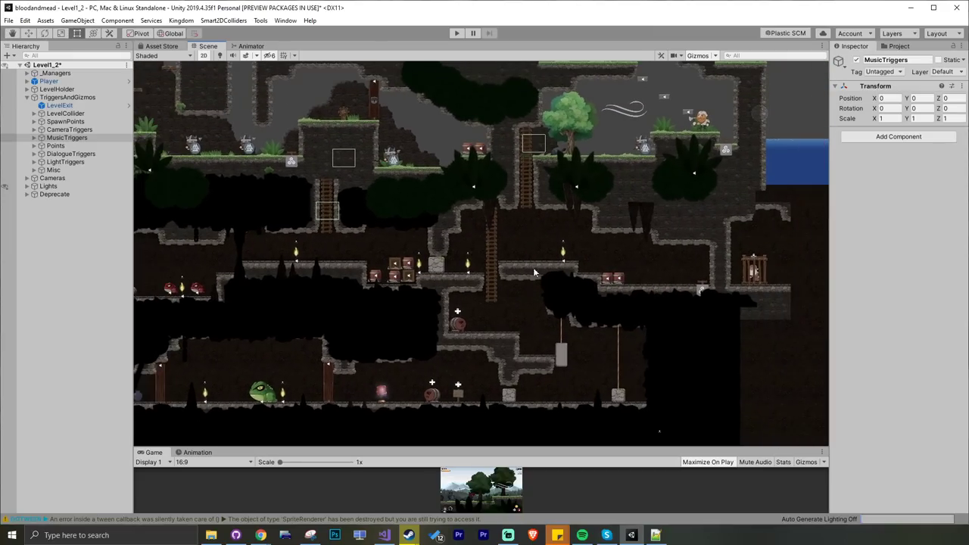
middle_click_drag(587, 157, 587, 214)
scroll(437, 399, "up", 1)
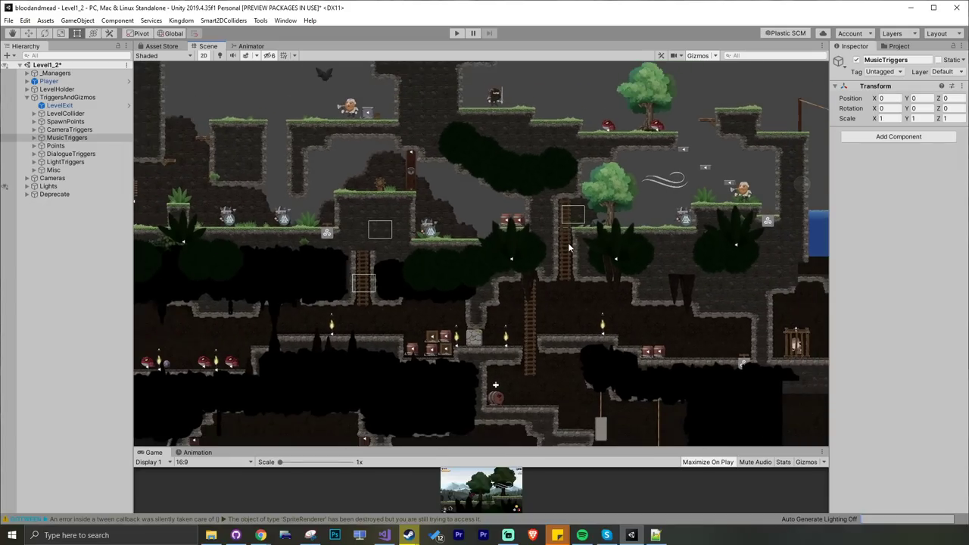
scroll(530, 243, "down", 2)
middle_click_drag(451, 266, 464, 258)
scroll(487, 250, "up", 1)
scroll(486, 250, "up", 1)
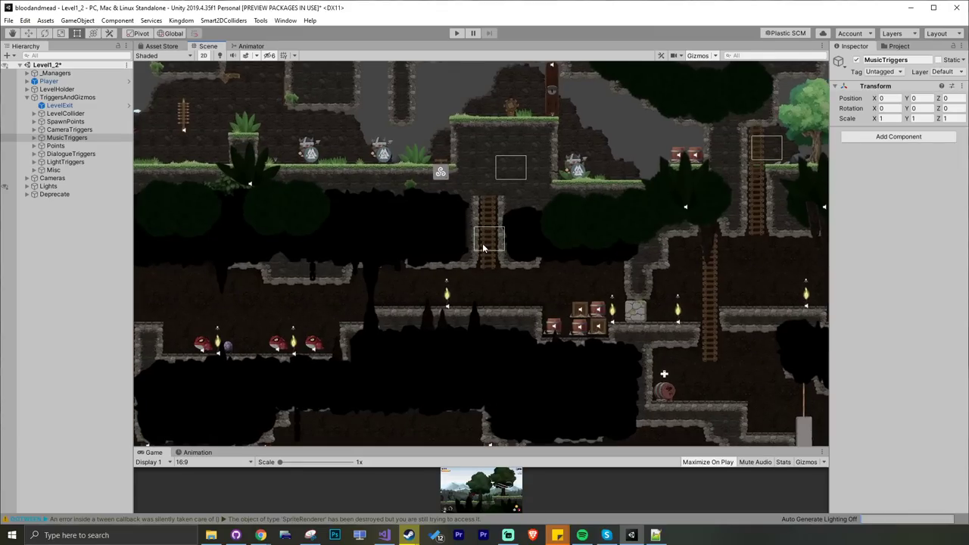
scroll(493, 241, "down", 1)
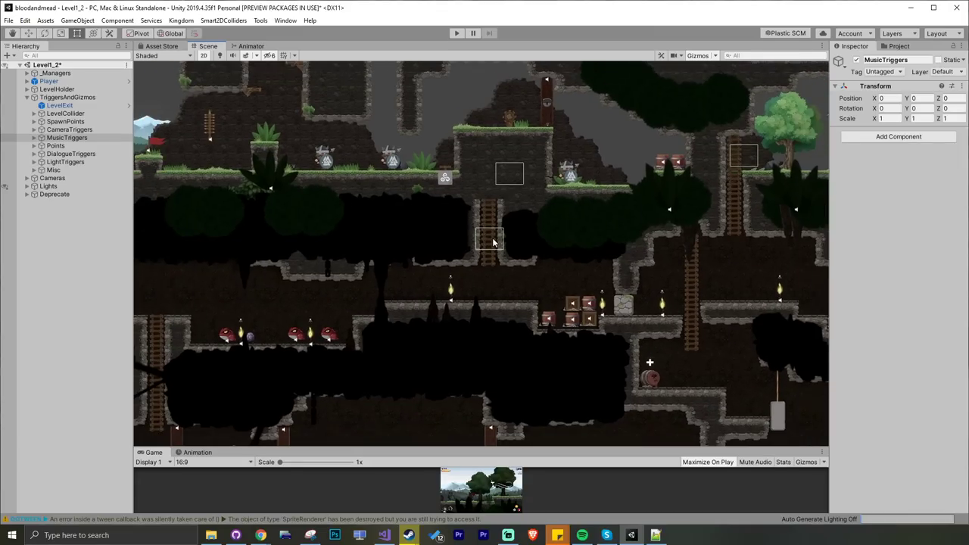
Step: Expand LightTriggers and inspect LightIntensityTrigger (1), (2) and (6): TerrainLight 0.7, BackingWallsLight 0.3
left_click(66, 162)
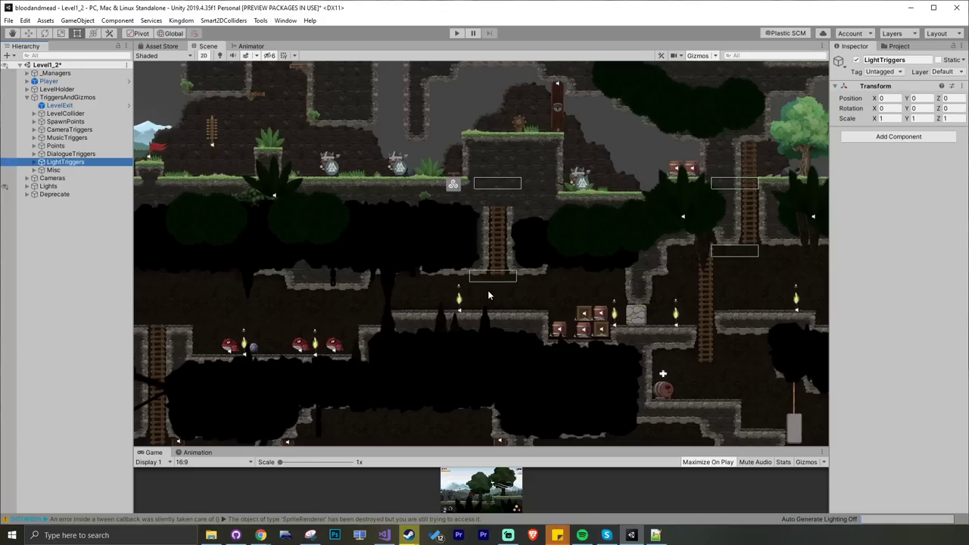
middle_click_drag(641, 184, 599, 196)
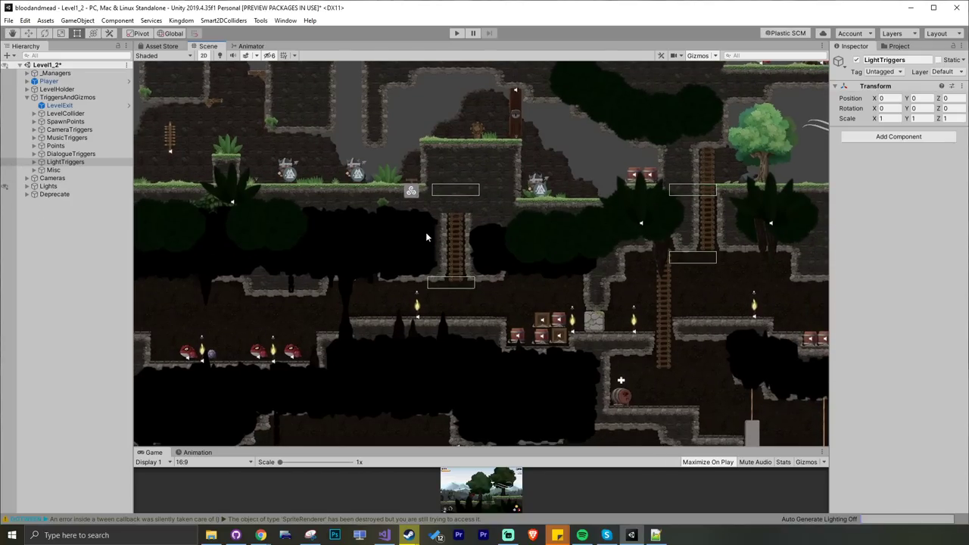
left_click(34, 162)
left_click(89, 170)
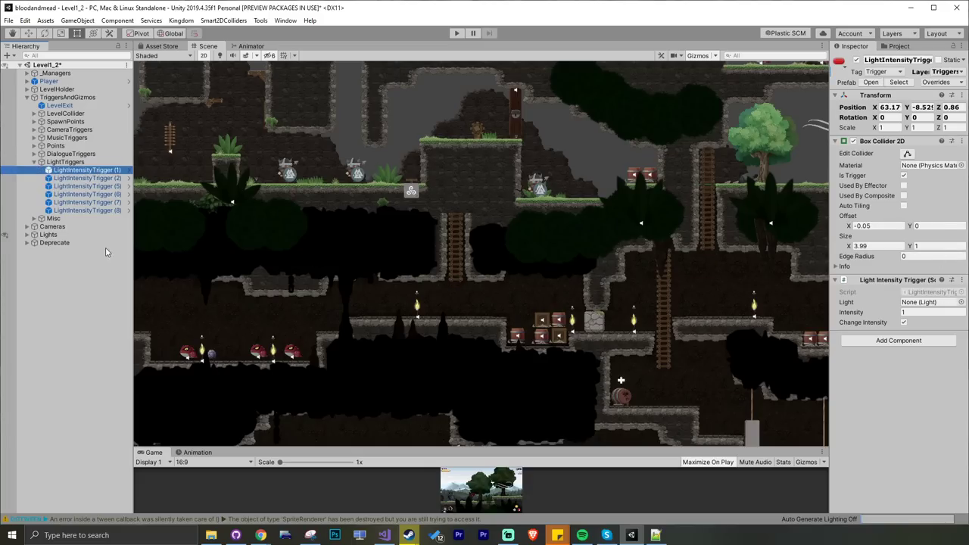
left_click(91, 179)
left_click(91, 194)
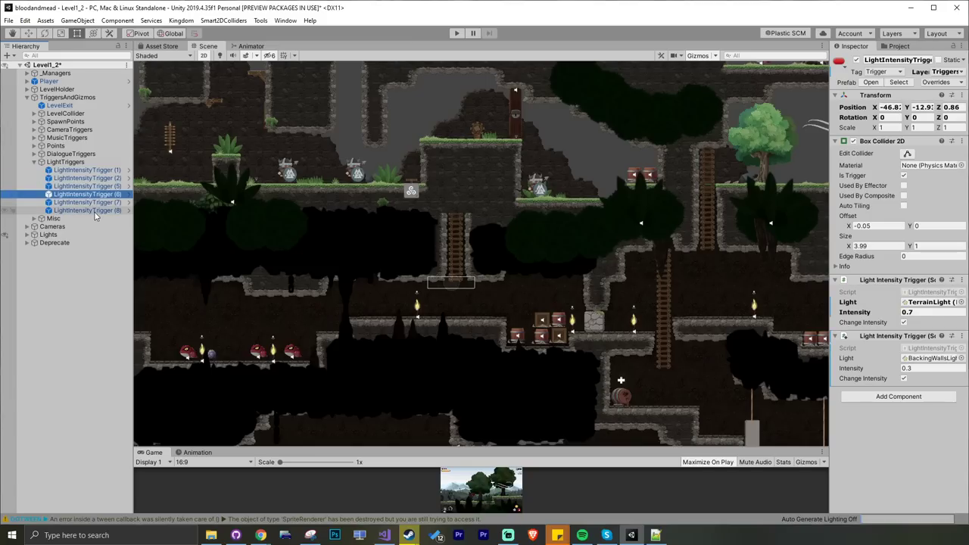
left_click(916, 312)
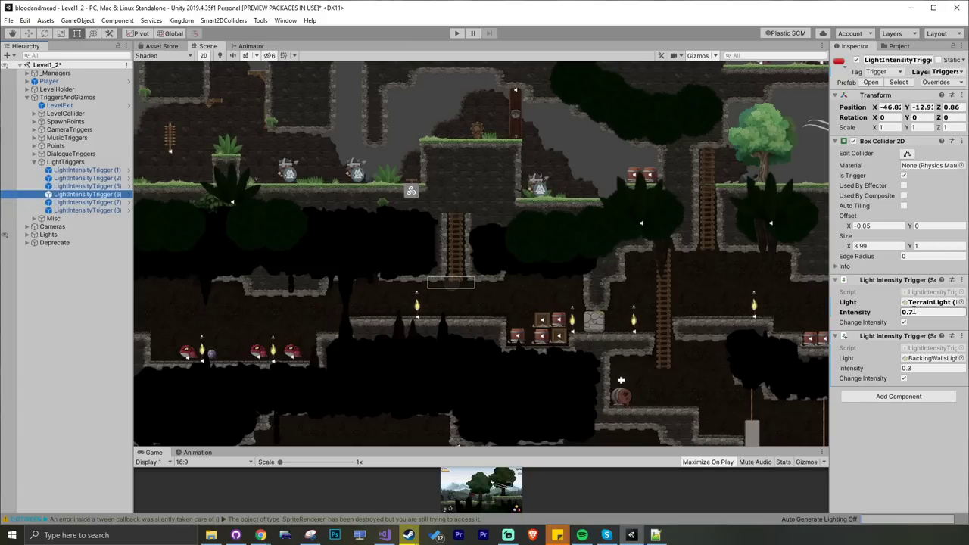
Step: Frame the Lights group with scene lighting on and try ActionAreaLight intensities 0.94 and 0.23
double_click(49, 233)
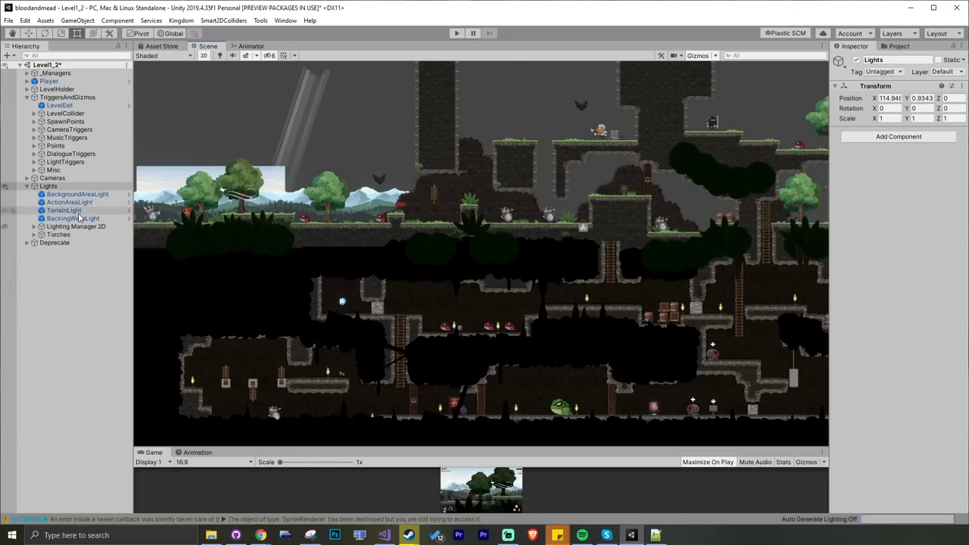
left_click(220, 56)
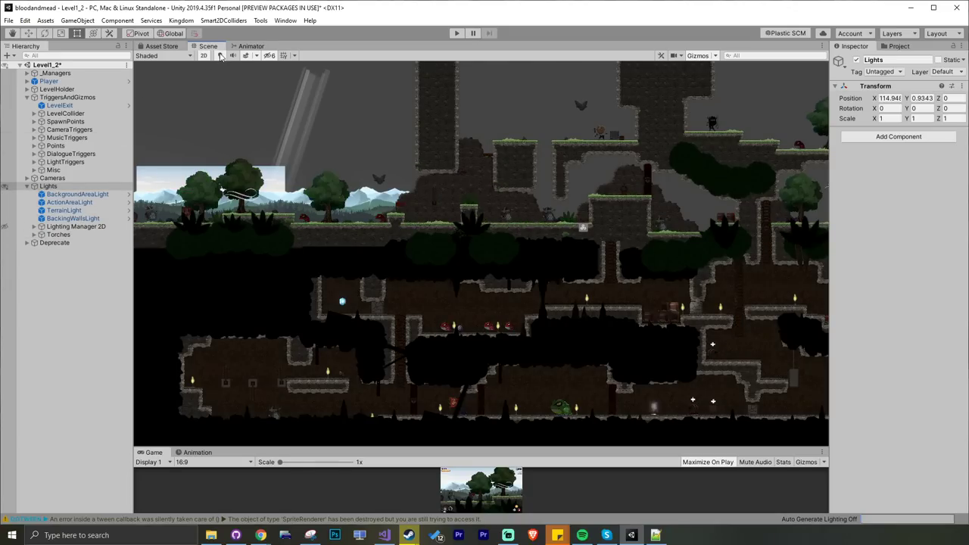
left_click(74, 194)
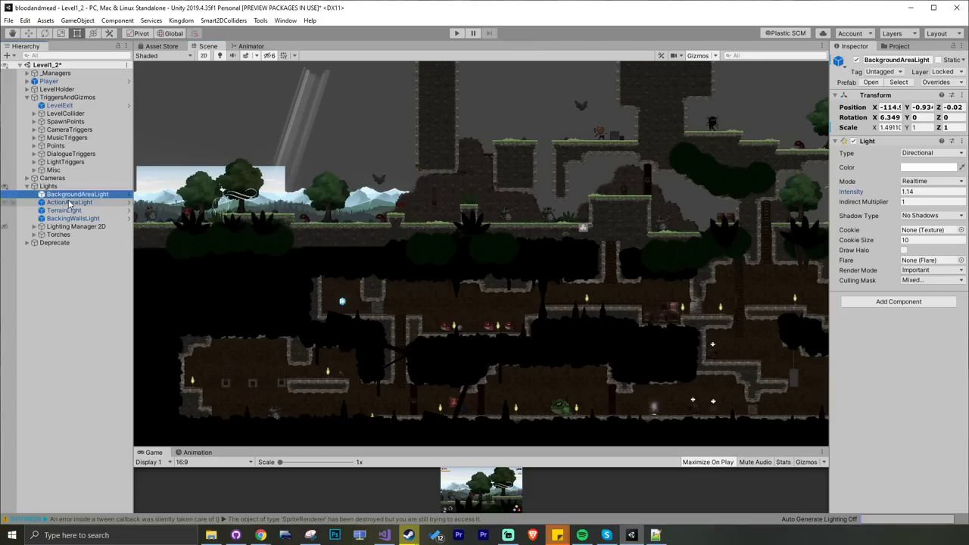
left_click(71, 204)
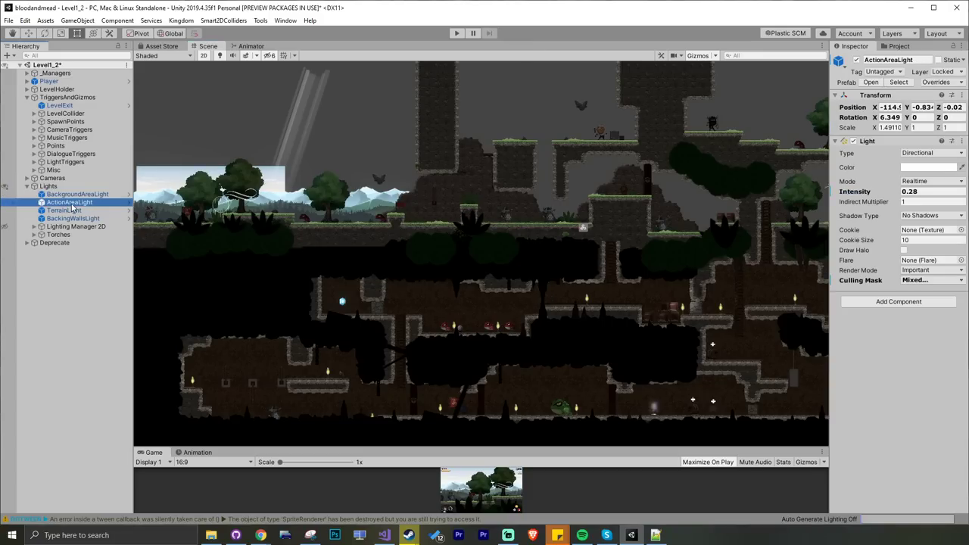
left_click(908, 194)
type("0.940.23")
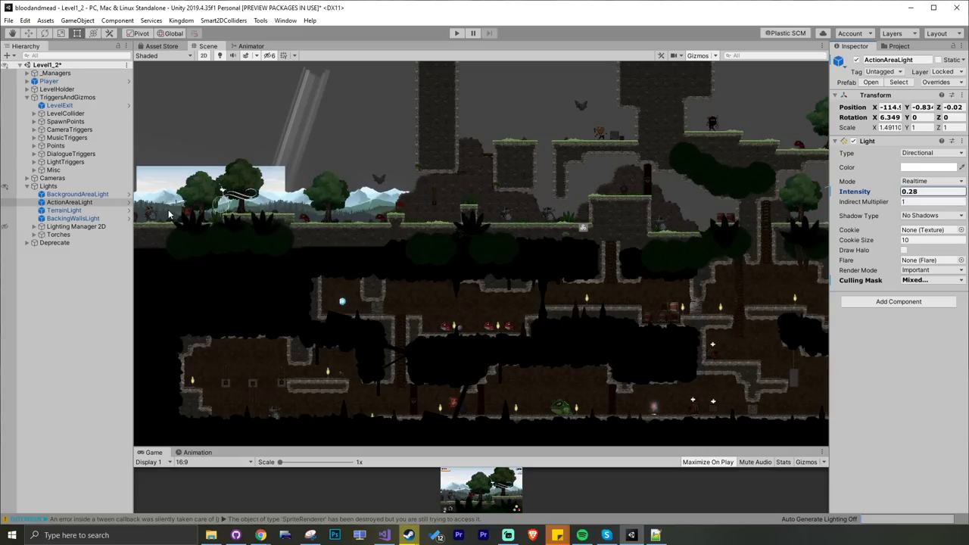
Step: Select TerrainLight and try intensities 2.27, 0.77, 1.28, 0.54 and 0.7
left_click(119, 218)
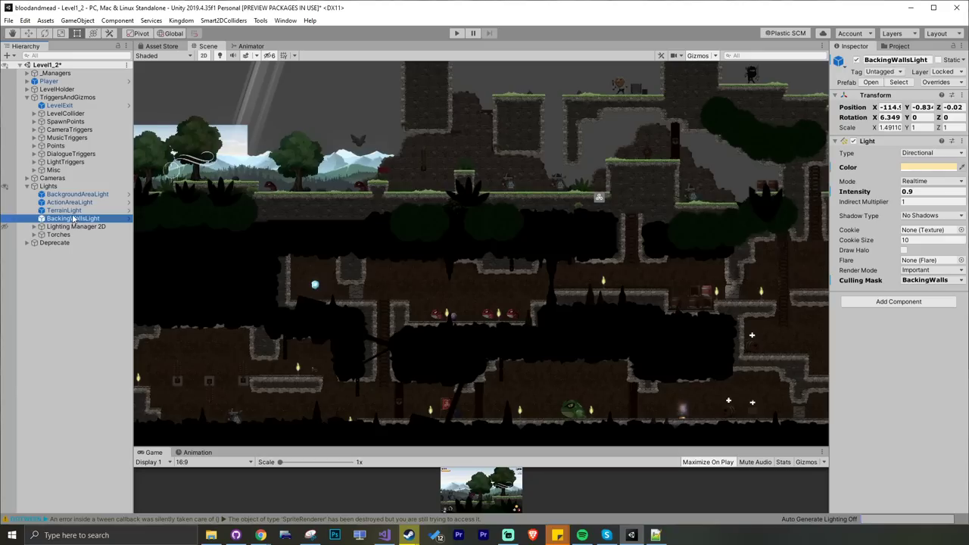
key("Up")
left_click(929, 191)
type("2.27")
key("BackSpace")
key("BackSpace")
key("BackSpace")
key("BackSpace")
type("0.77")
key("BackSpace")
key("BackSpace")
key("BackSpace")
key("BackSpace")
type("1.28")
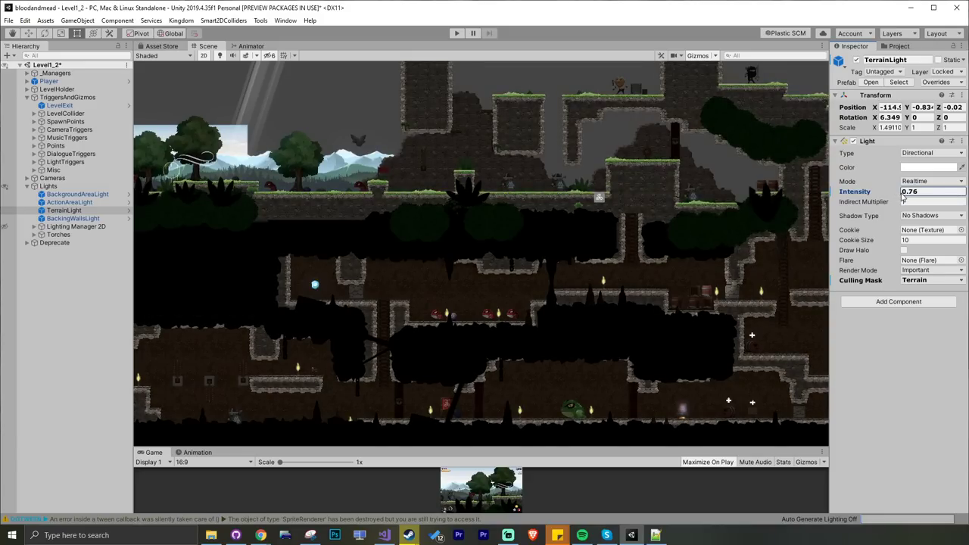
type("0.54")
type("0.7")
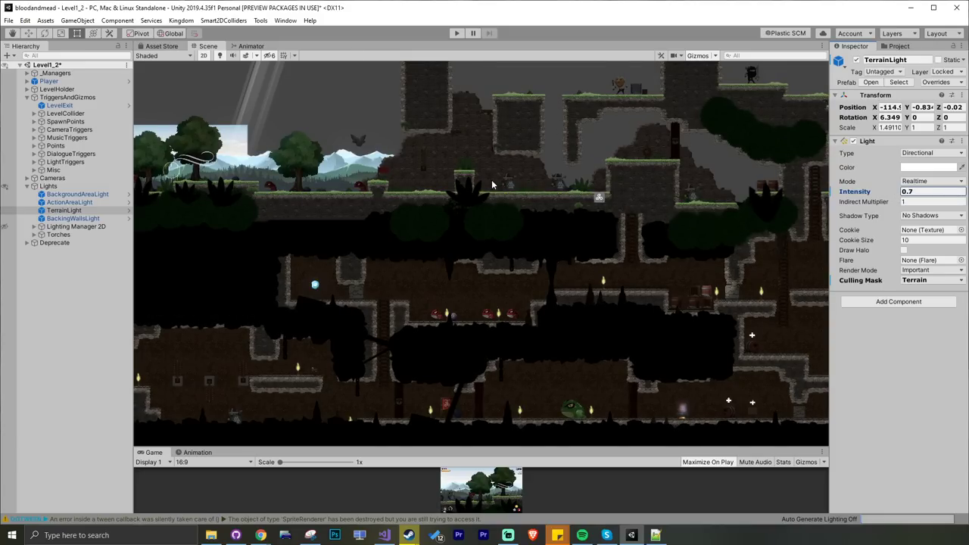
Step: Drop TerrainLight intensity from 1.11 to 0.23 and zoom out over the darker terrain
scroll(491, 180, "up", 3)
scroll(519, 246, "up", 1)
left_click(912, 191)
type("1.1")
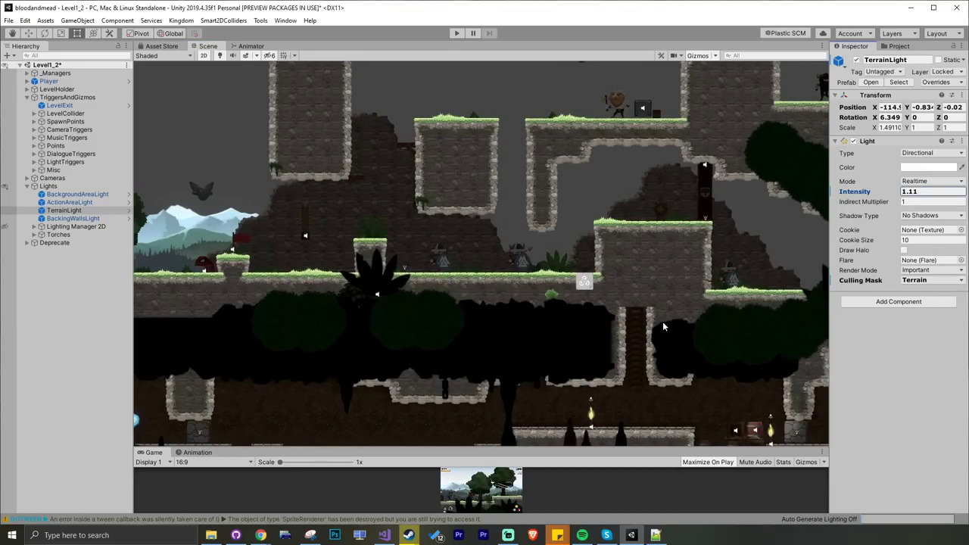
type("1")
middle_click_drag(662, 338, 539, 301)
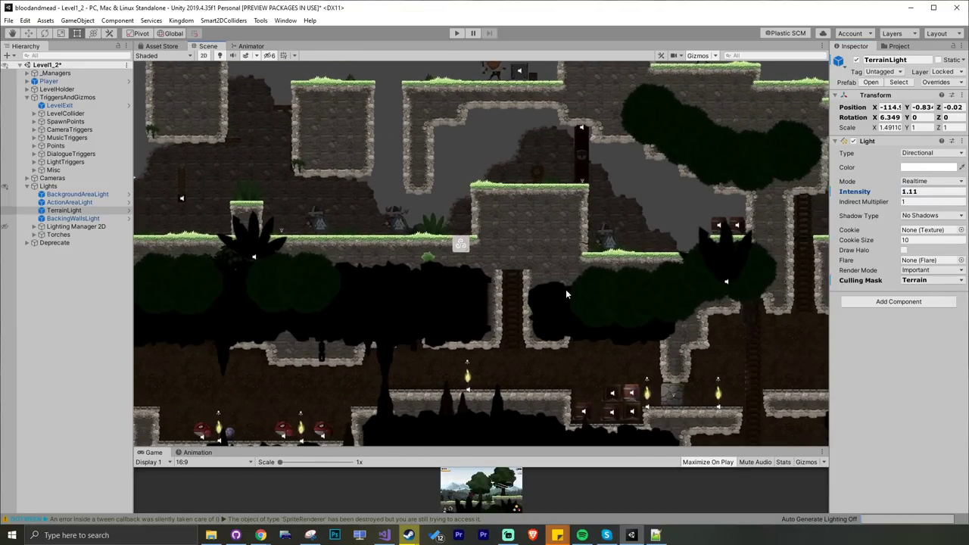
middle_click_drag(510, 334, 506, 213)
type("0.26")
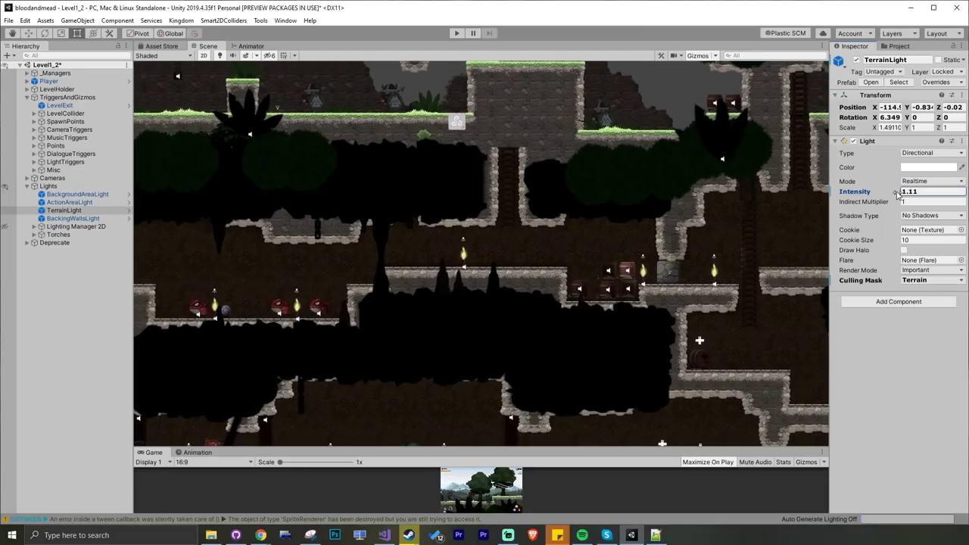
key("Return")
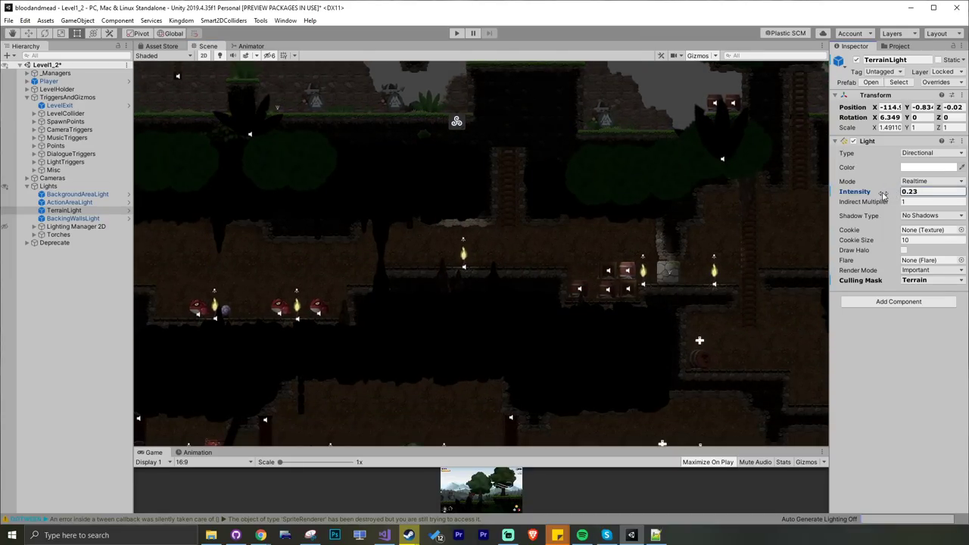
scroll(439, 270, "up", 2)
scroll(593, 276, "down", 3)
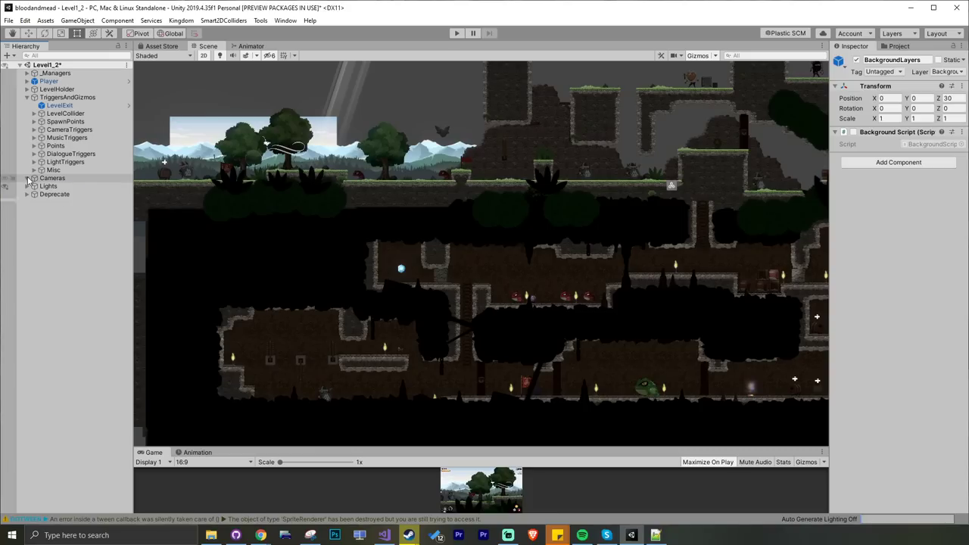
Step: Expand Cameras > Main Camera and inspect the Orth and PerspFG camera settings
left_click(28, 177)
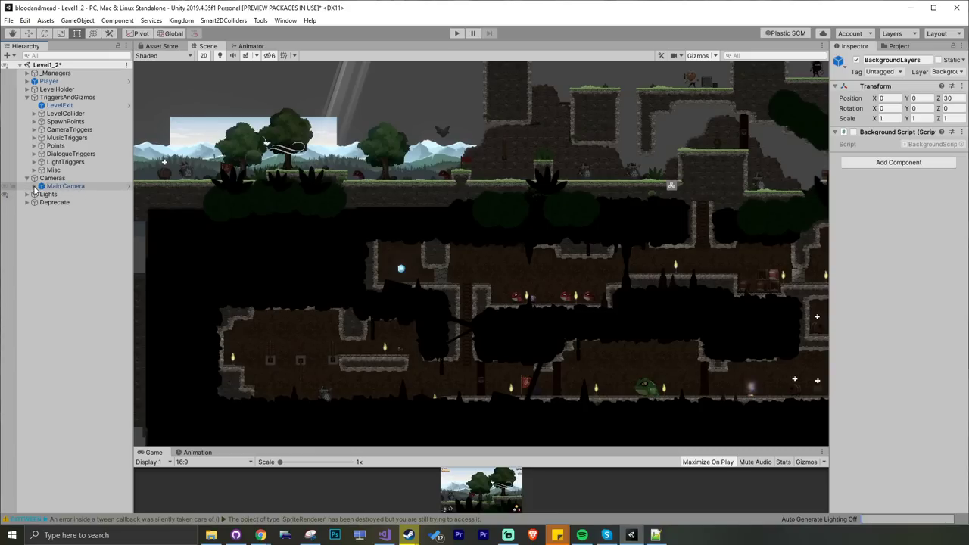
left_click(34, 186)
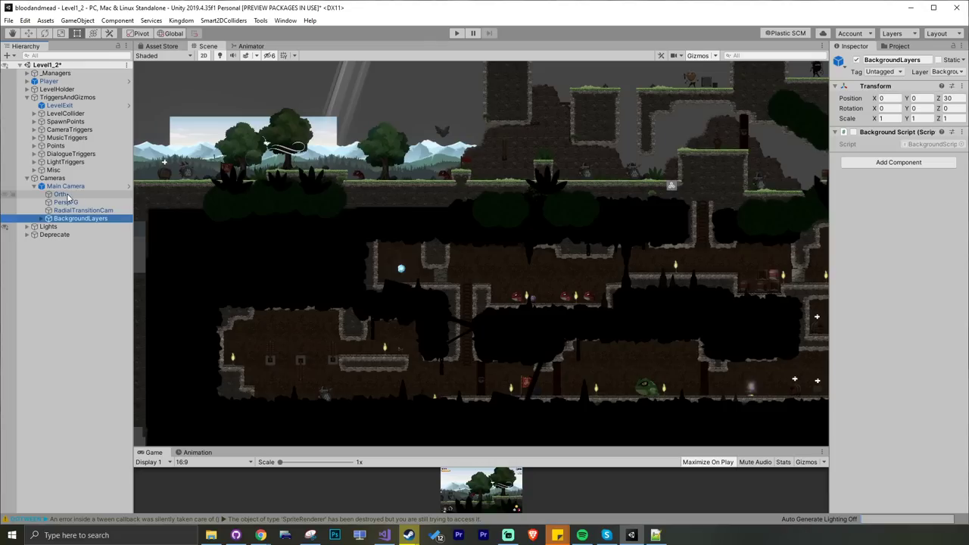
left_click(60, 195)
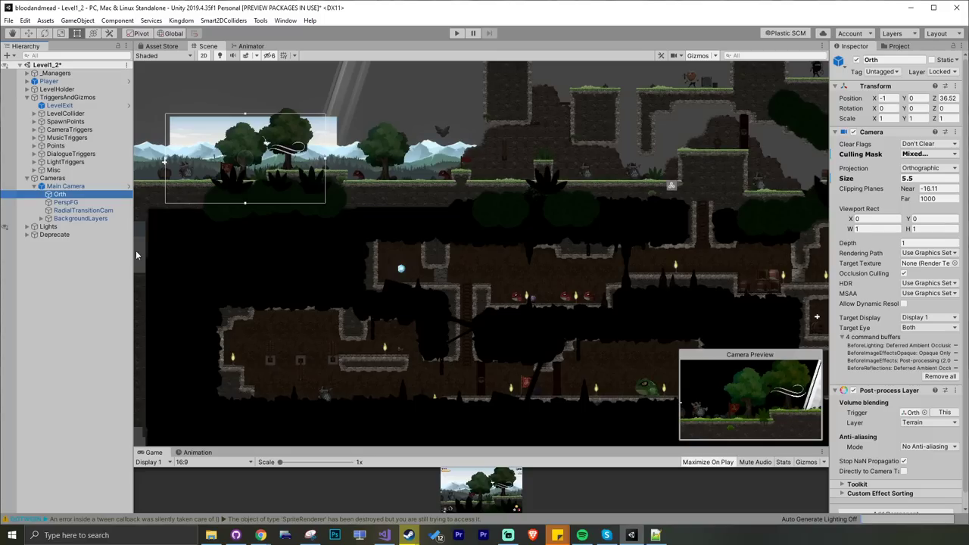
left_click(65, 202)
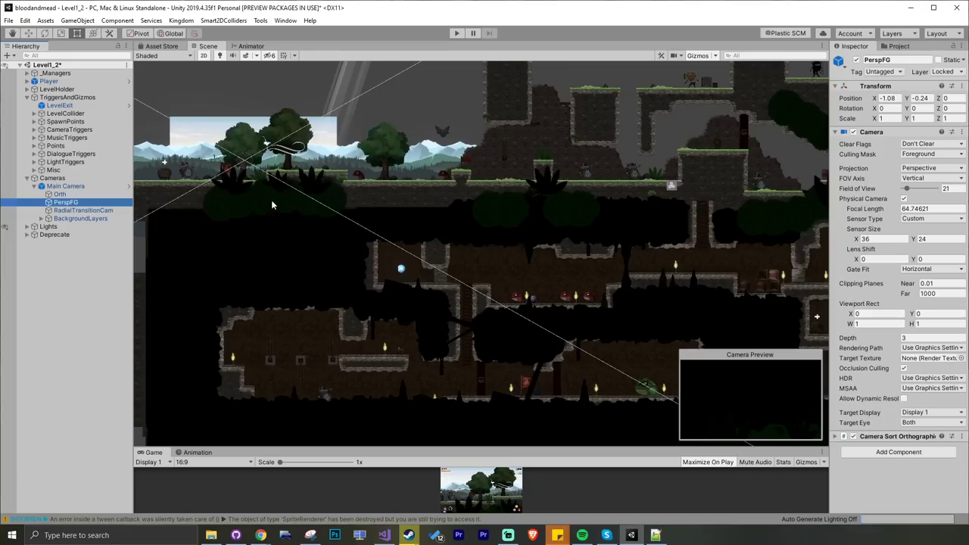
Step: Inspect BackgroundLayers' layers 2 and 3 (Parallax offsets 0.8, 0.9), then collapse Main Camera
left_click(72, 219)
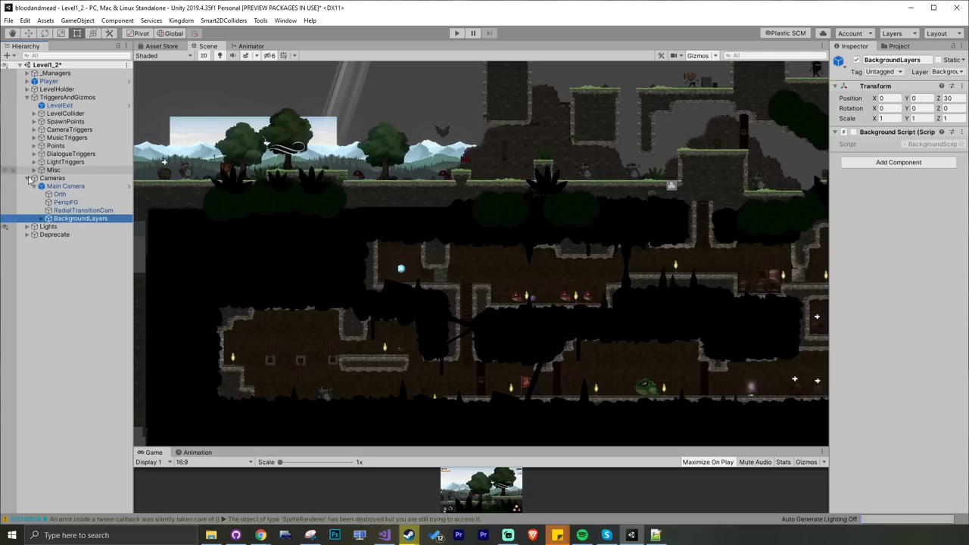
left_click(42, 219)
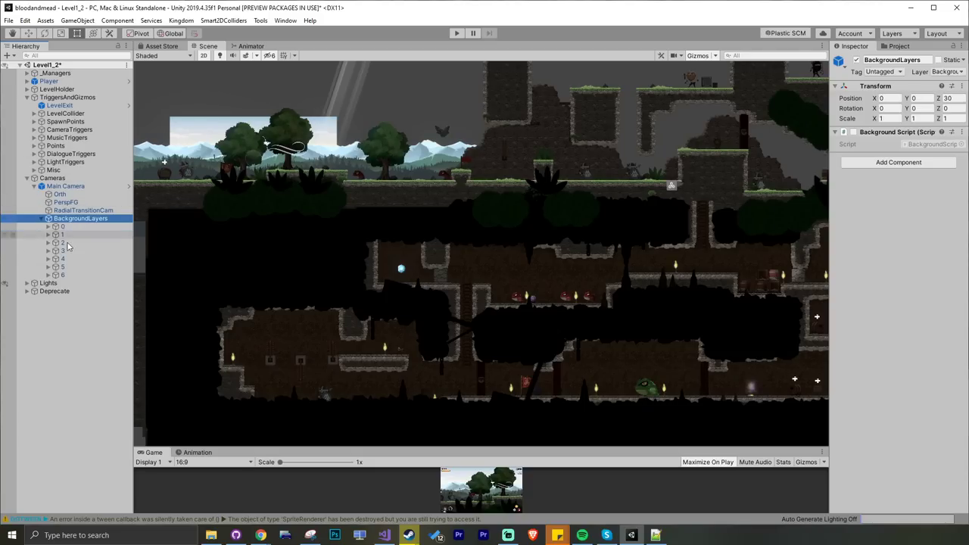
left_click(63, 243)
left_click(67, 250)
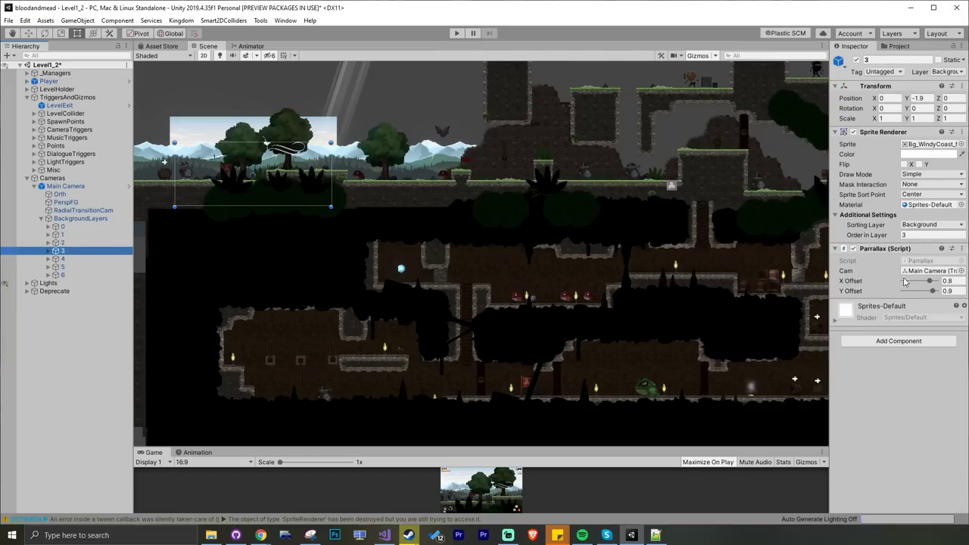
left_click(40, 218)
left_click(34, 186)
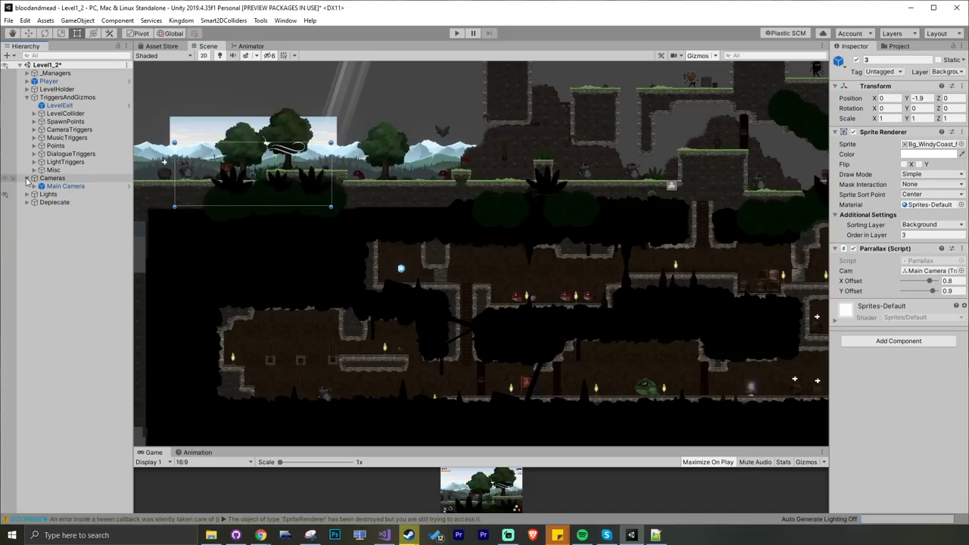
Step: Collapse Cameras and toggle FgHolder's visibility off and on twice, ending with it shown
left_click(26, 178)
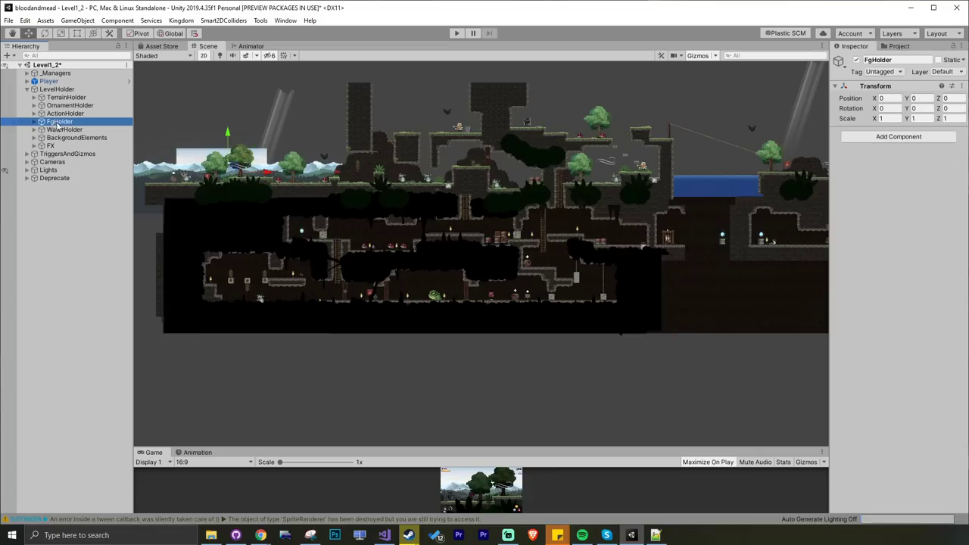
left_click(4, 123)
left_click(4, 125)
left_click(5, 125)
left_click(4, 125)
scroll(460, 198, "up", 10)
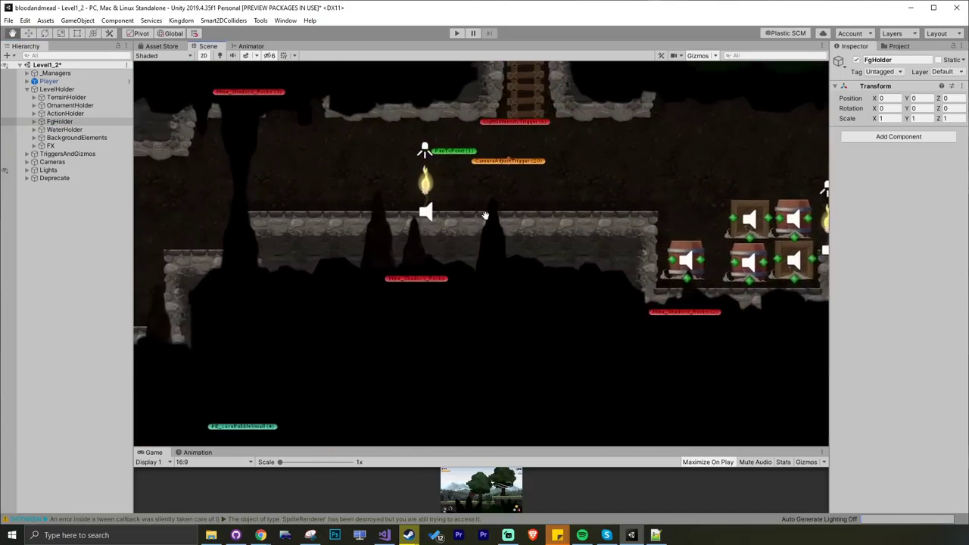
middle_click_drag(485, 216, 593, 257)
scroll(594, 256, "down", 5)
scroll(514, 319, "up", 3)
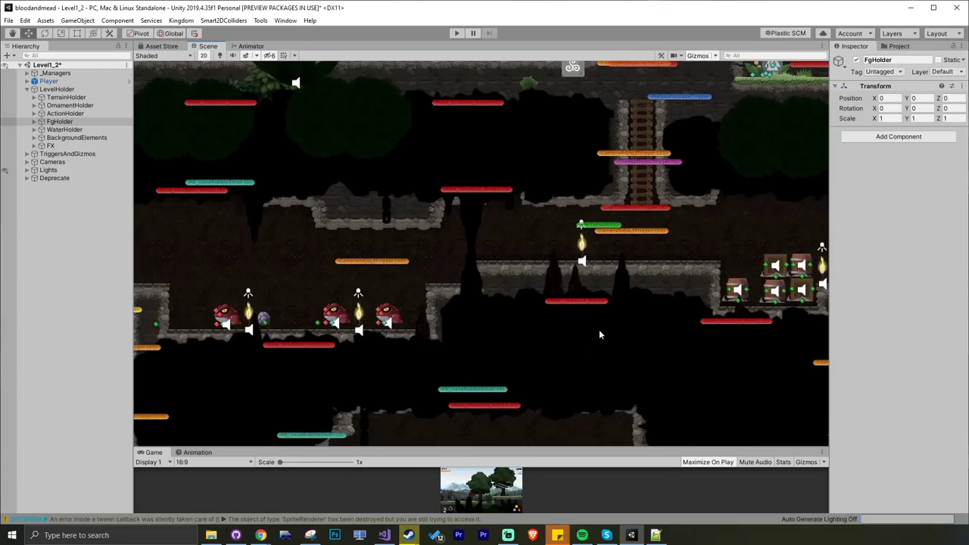
Step: Expand FgHolder and its Deprecate group, inspecting several bushLong_Creature bushes
left_click(34, 121)
left_click(68, 145)
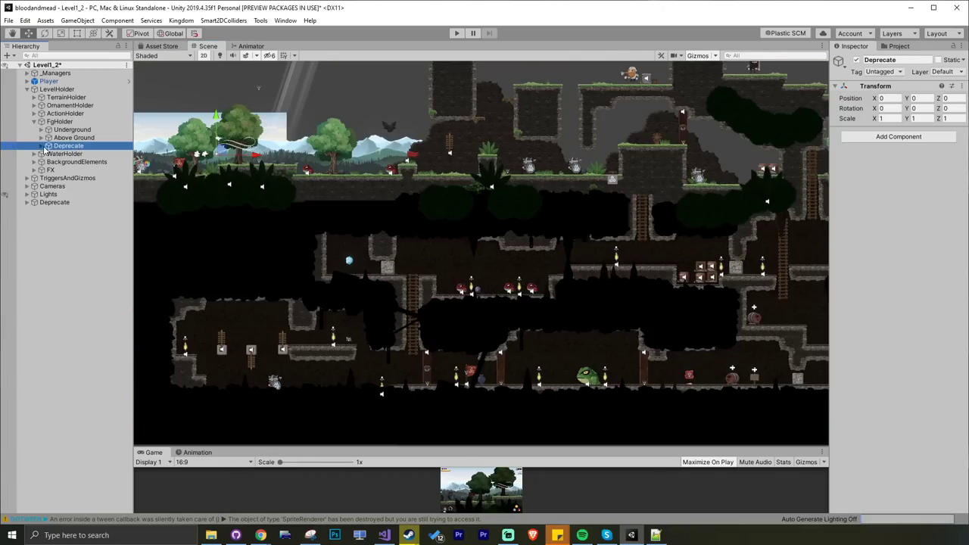
left_click(42, 145)
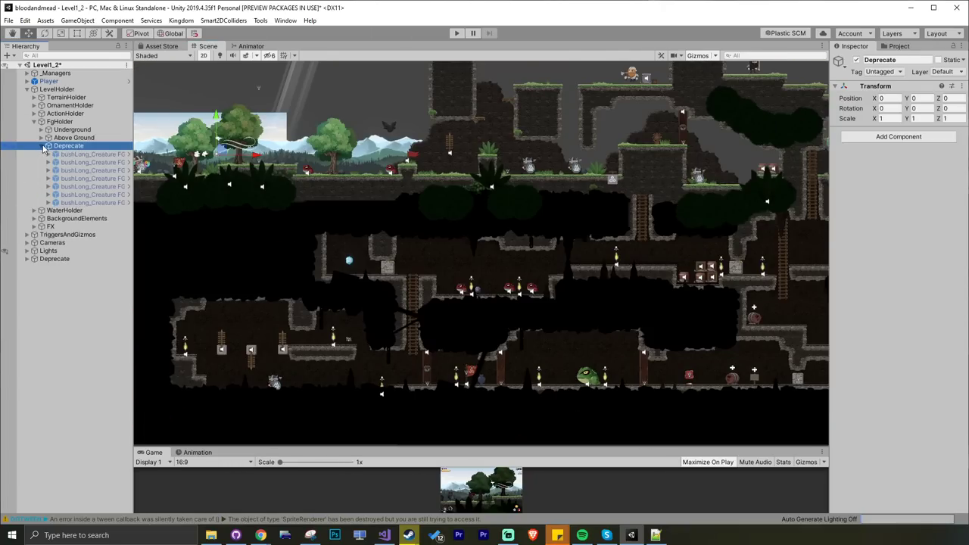
left_click(86, 154)
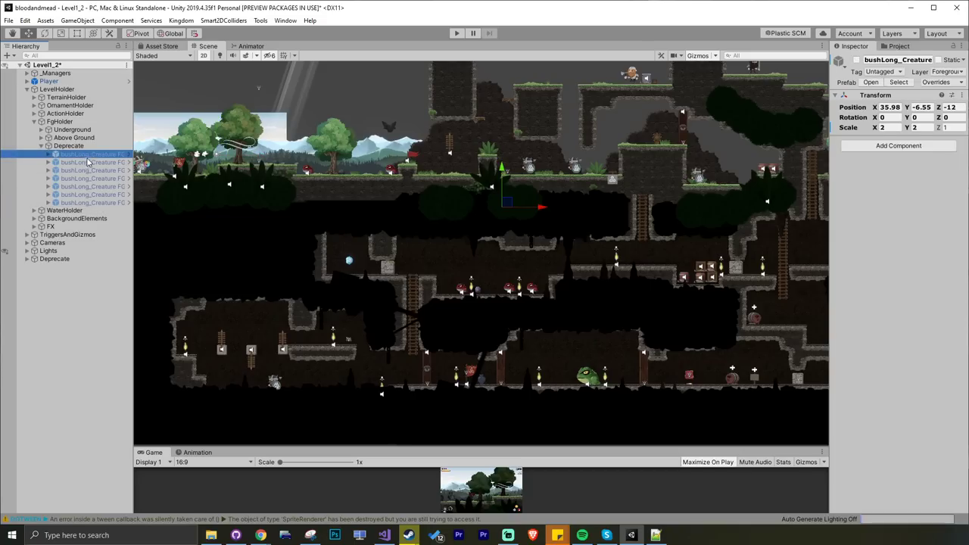
left_click(78, 148)
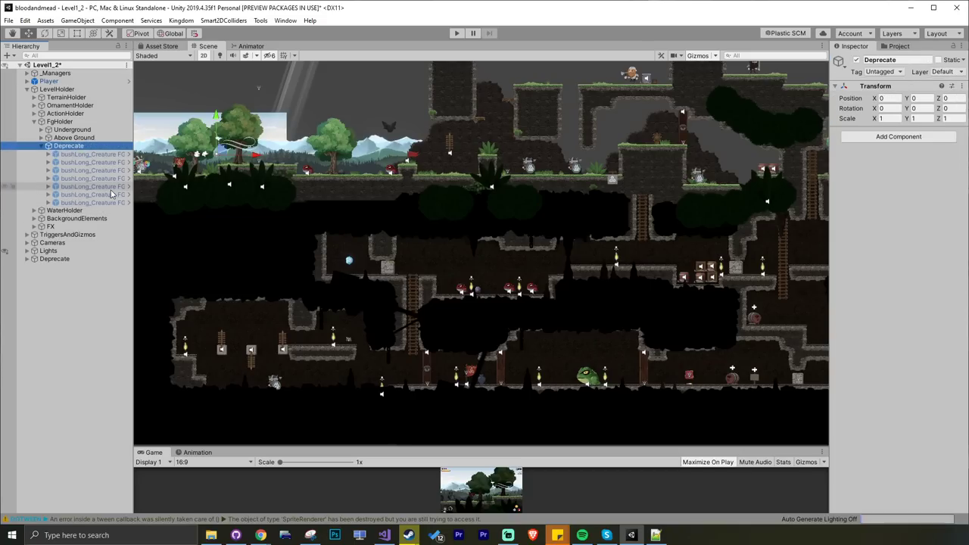
left_click(91, 178)
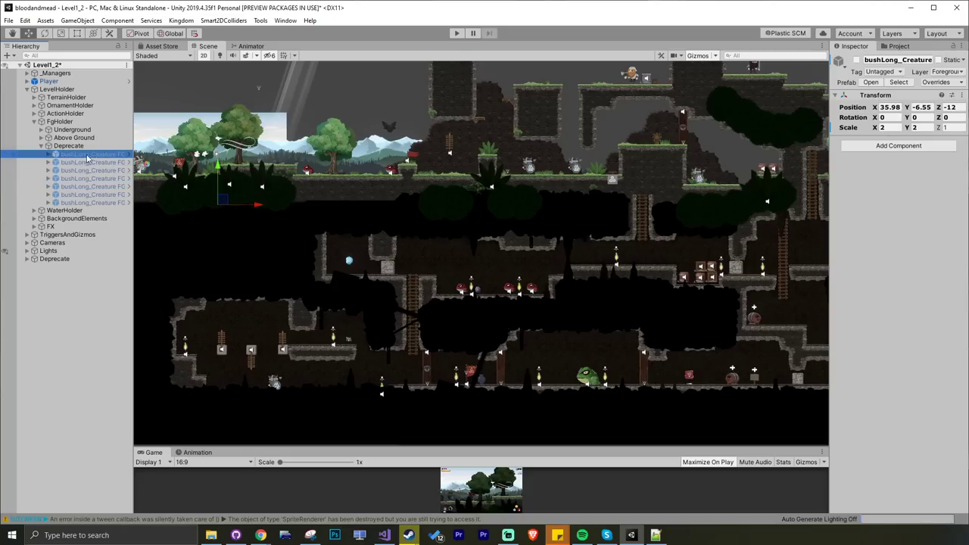
left_click(114, 186)
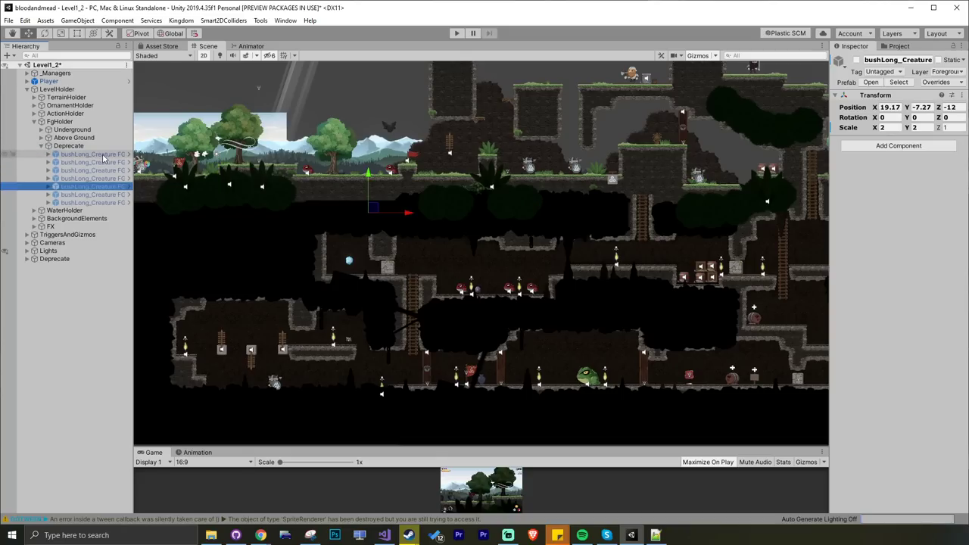
left_click(42, 146)
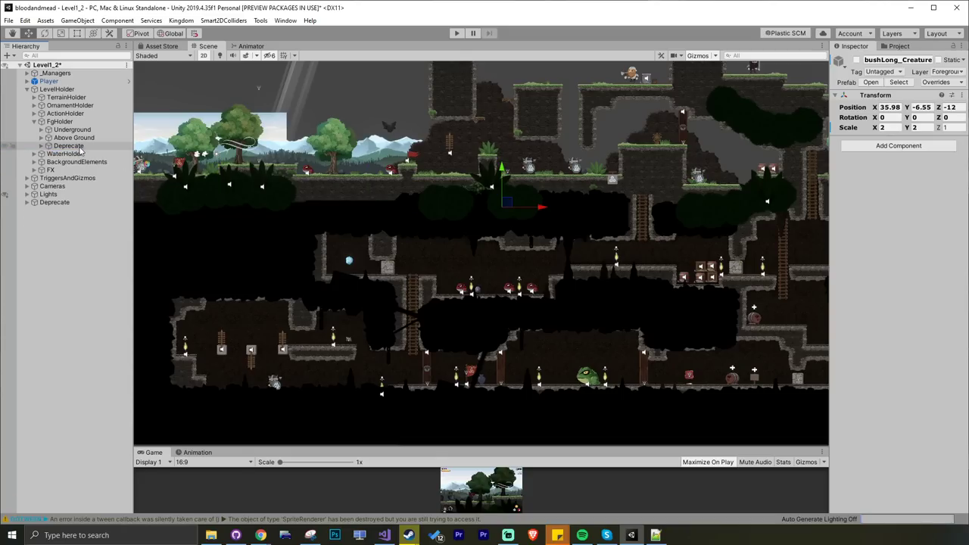
Step: Step through Deprecate's bushLong_Creature entries with arrow keys, then reselect and collapse Deprecate
left_click(42, 146)
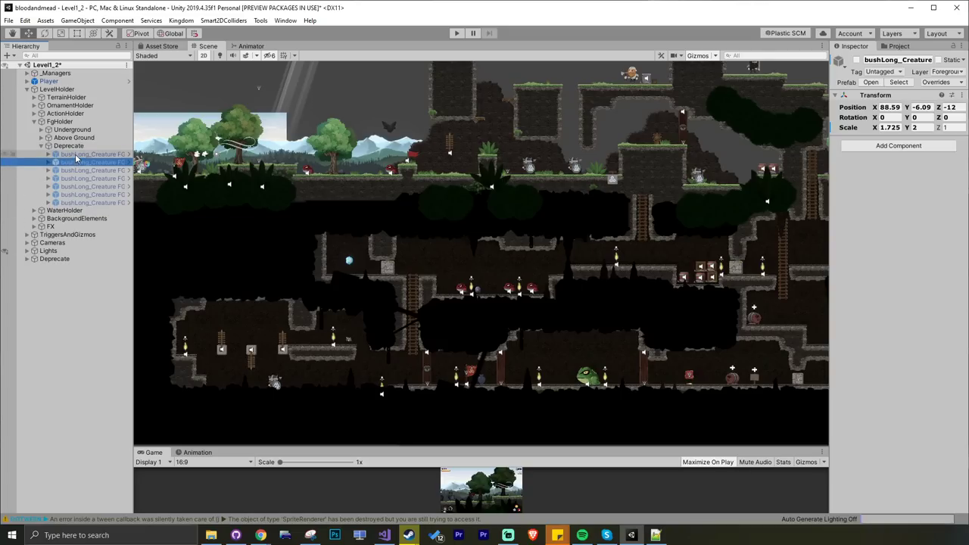
left_click(81, 163)
key("Up")
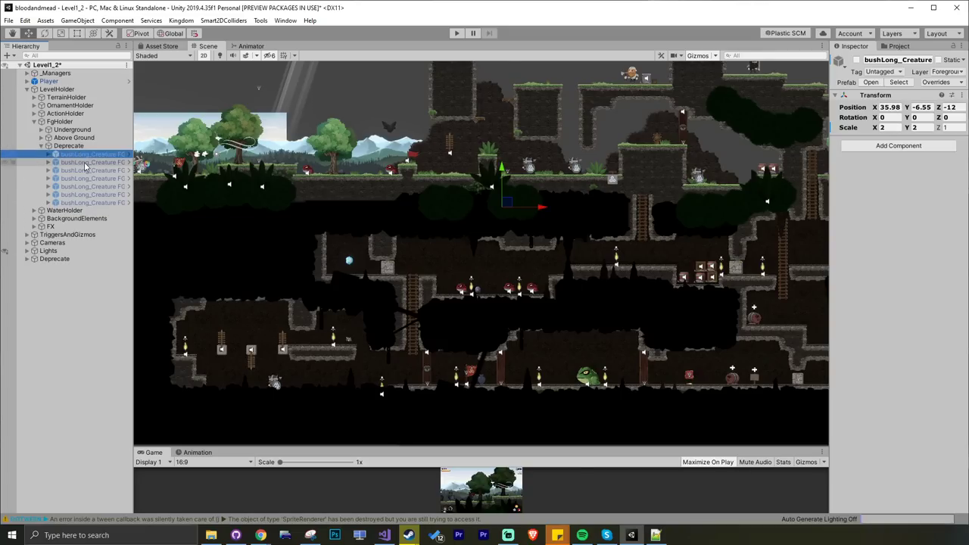
key("Down")
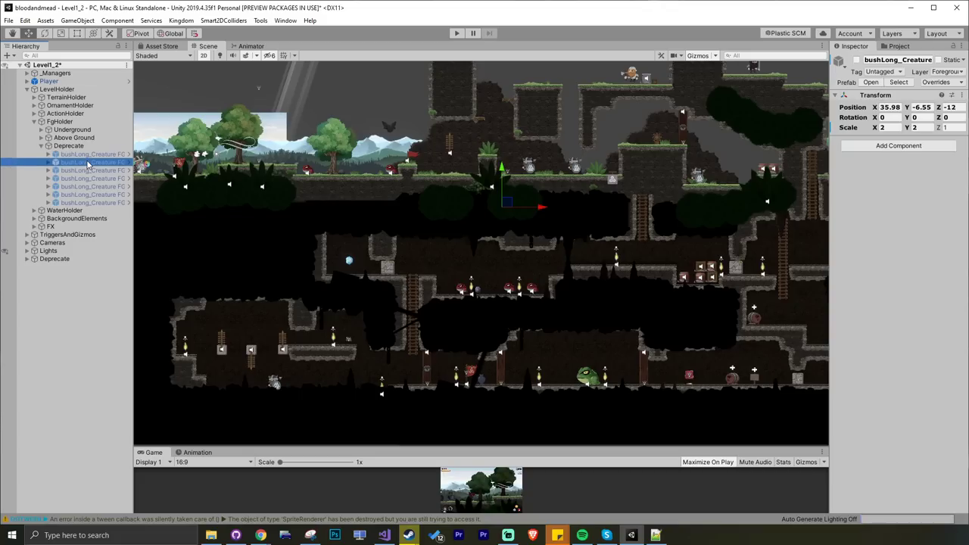
key("Up")
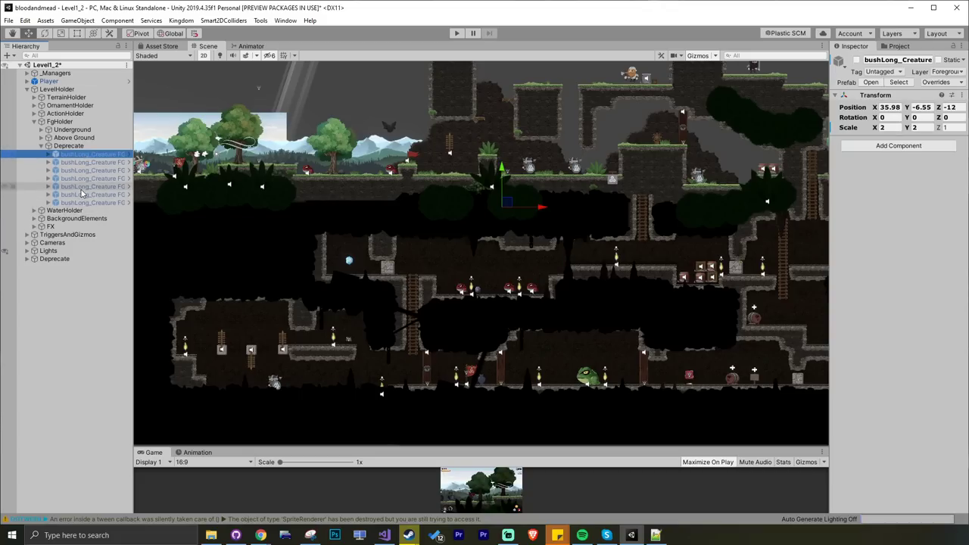
left_click(81, 186)
left_click(78, 170)
left_click(76, 162)
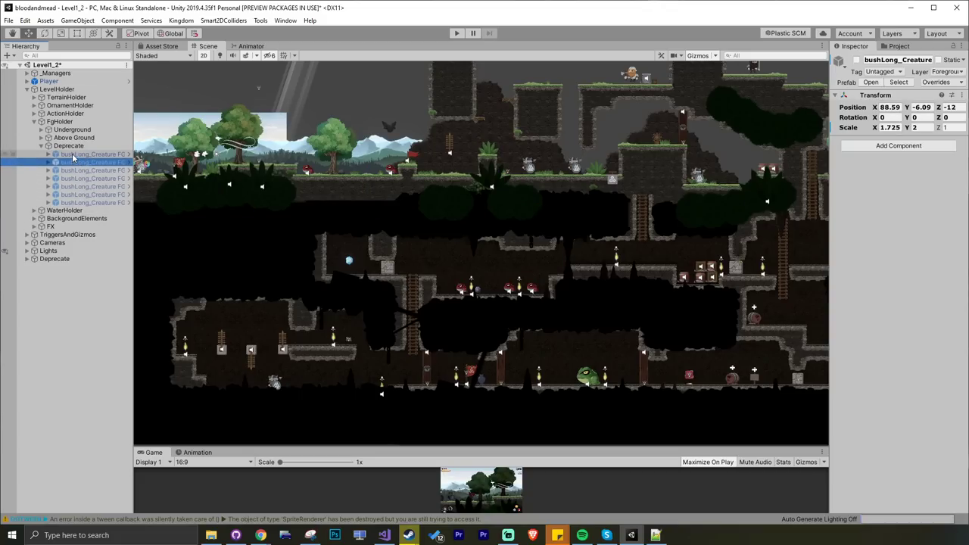
left_click(74, 155)
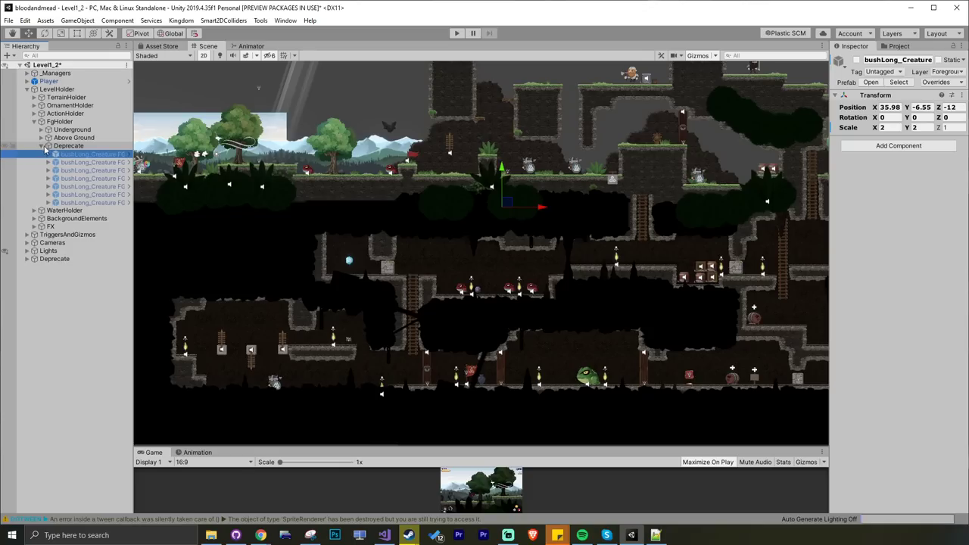
left_click(50, 146)
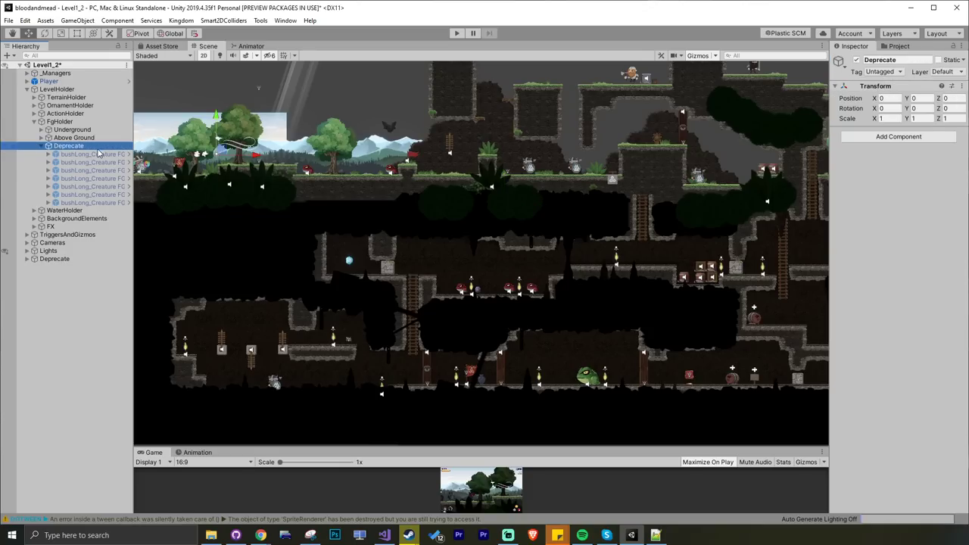
left_click(42, 145)
Step: Expand and collapse BackgroundElements, then hide and reshow it with its visibility toggle
left_click(34, 165)
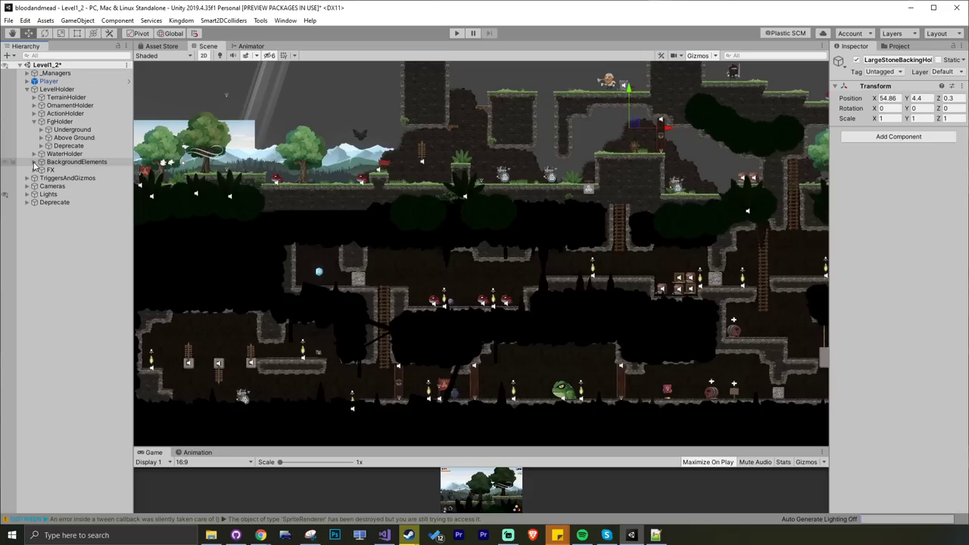
left_click(34, 163)
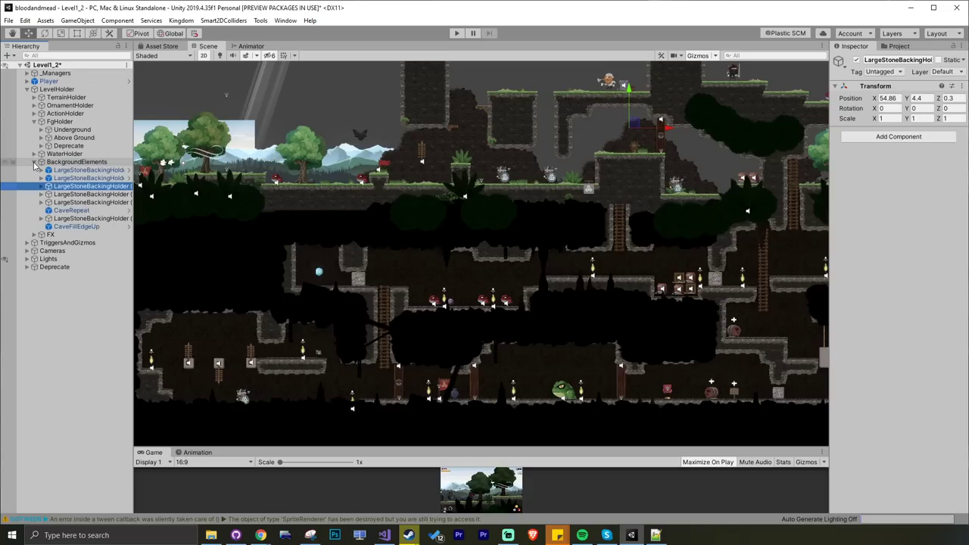
left_click(34, 163)
left_click(5, 162)
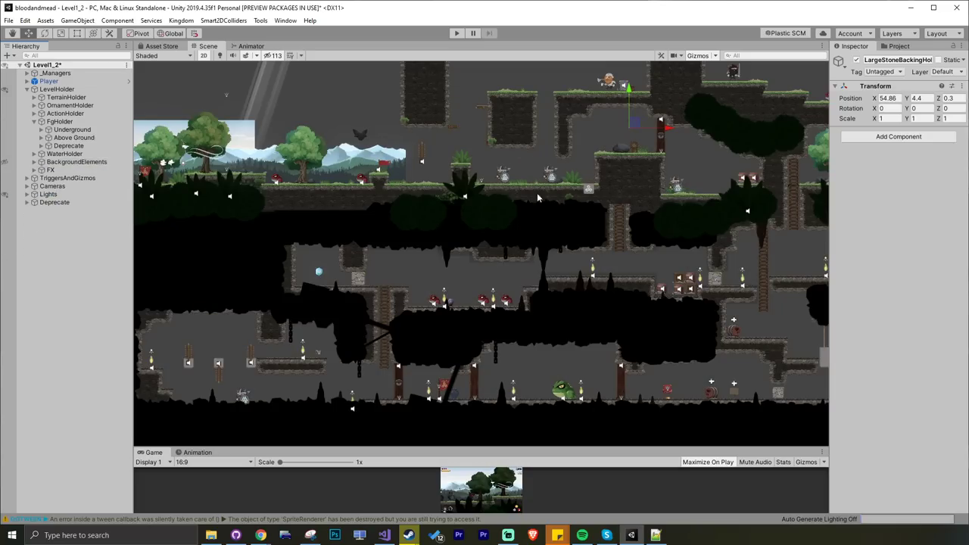
left_click(5, 162)
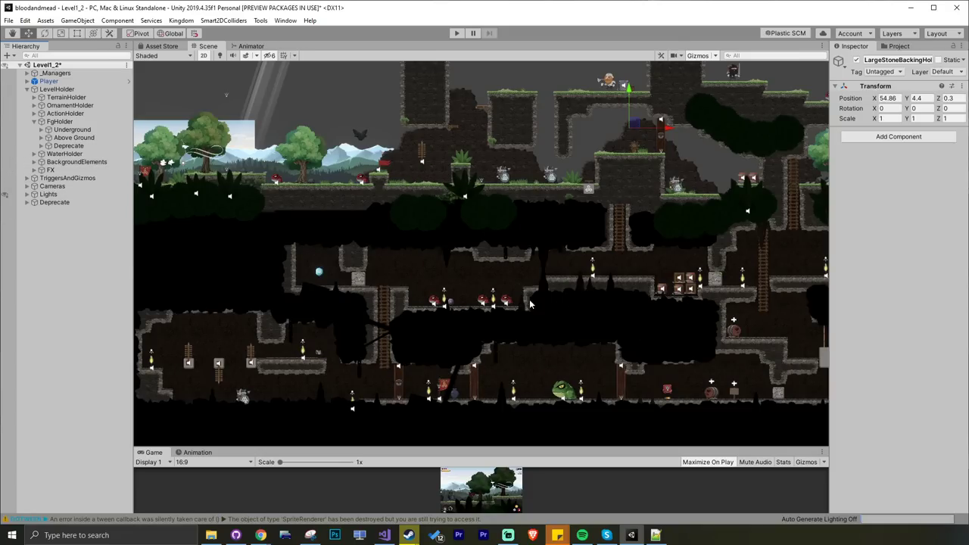
scroll(530, 303, "up", 2)
scroll(530, 291, "down", 1)
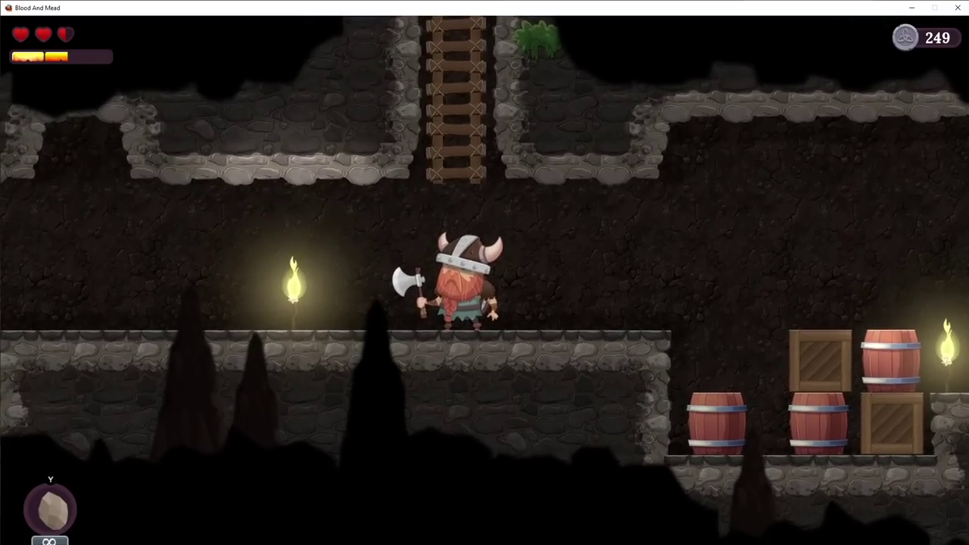
Step: In the running game, walk the viking left and right past the torch along the cave ledge
key("Left")
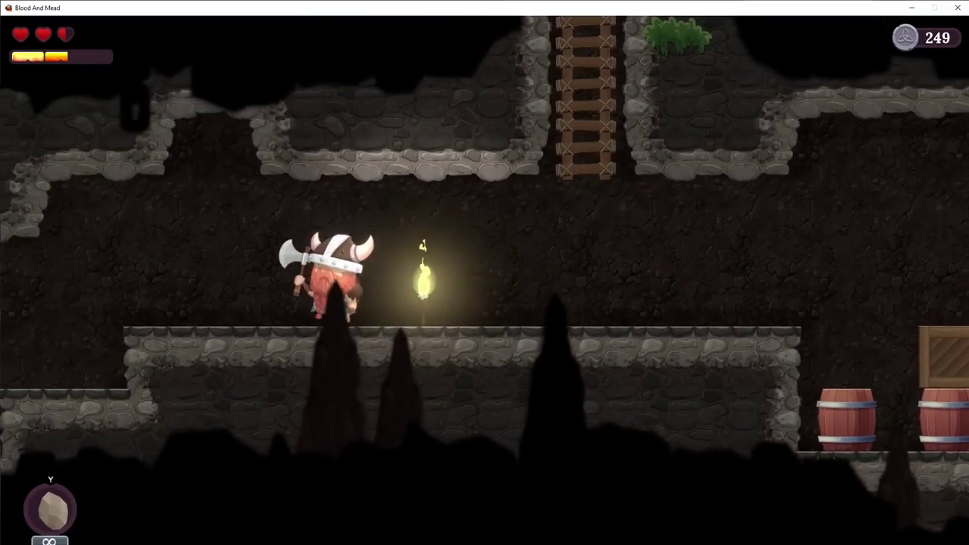
key("Left")
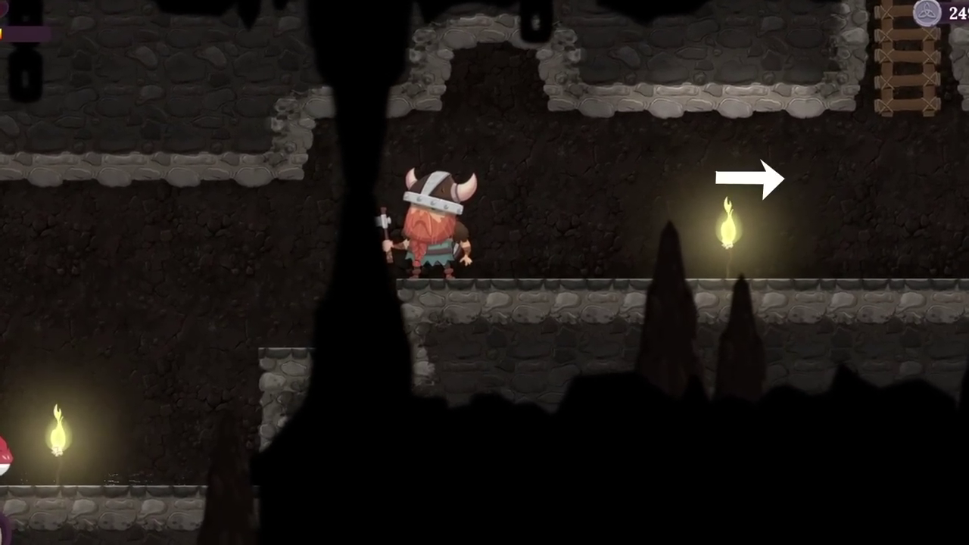
key("Right")
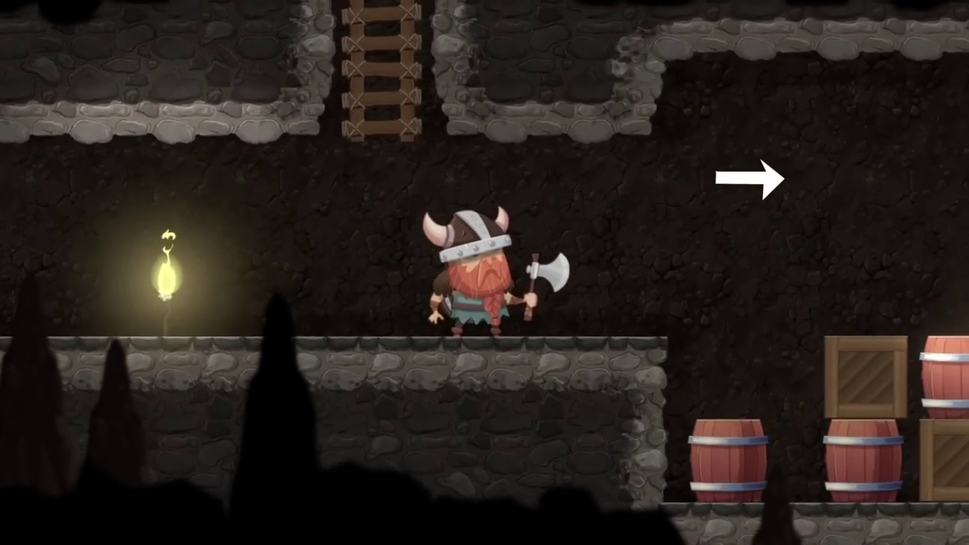
key("Left")
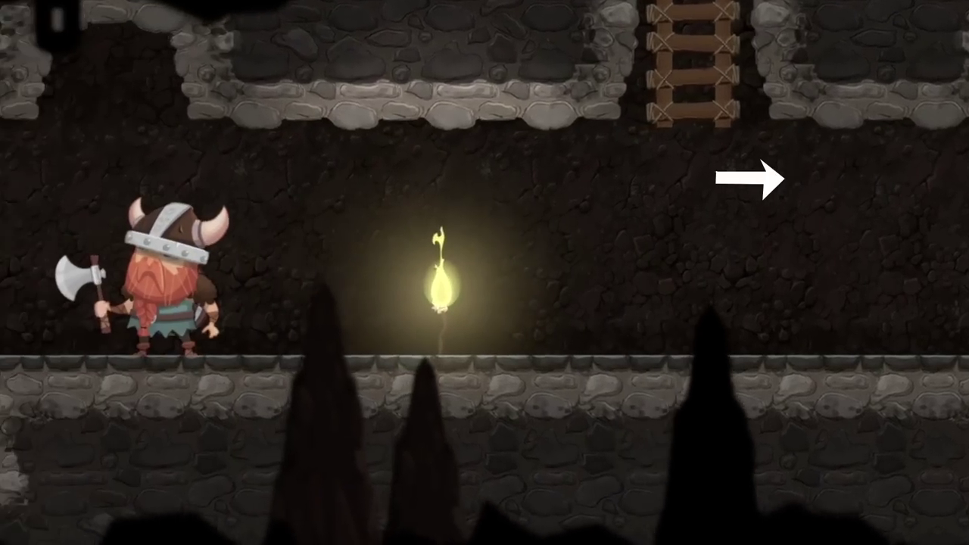
key("Right")
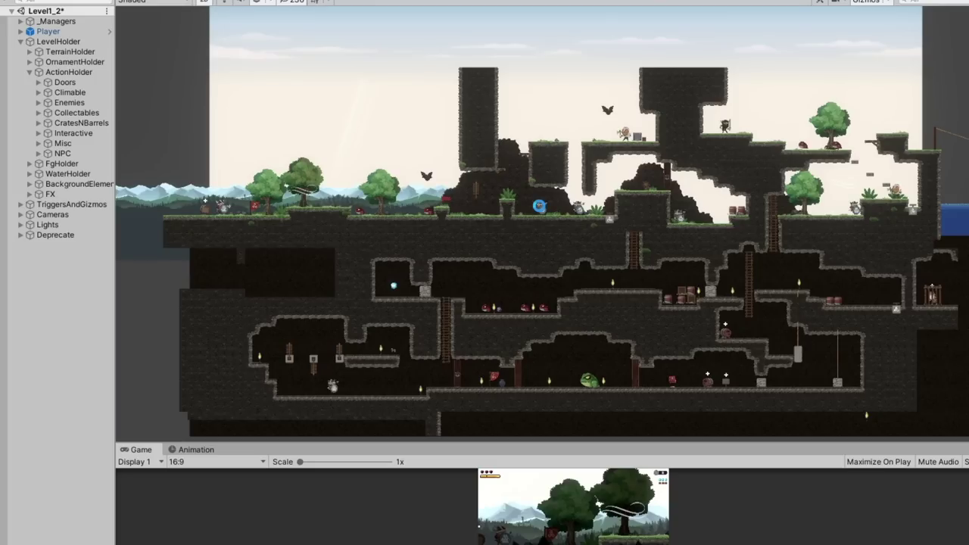
Step: Select LevelExit, collapse TriggersAndGizmos, then switch the Enemies group off and back on
left_click(532, 211)
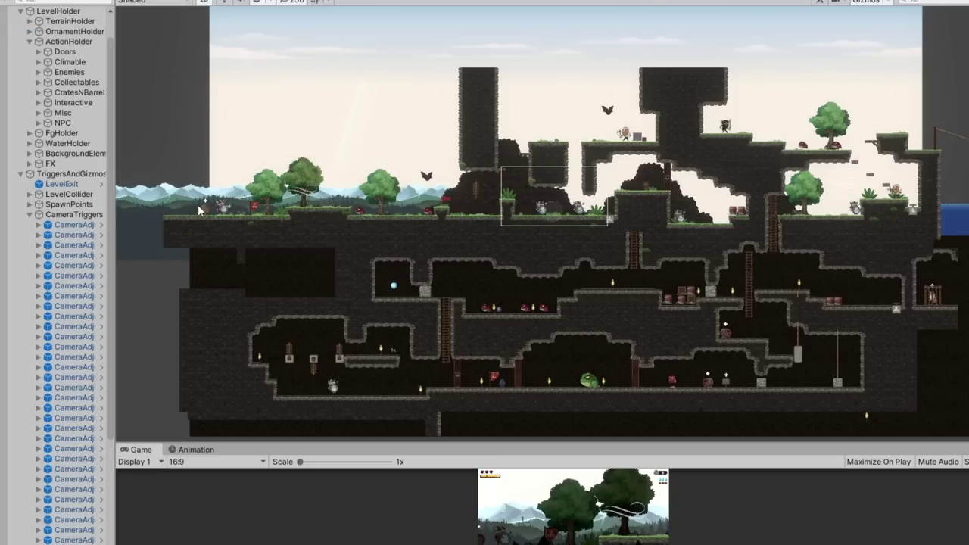
left_click(20, 173)
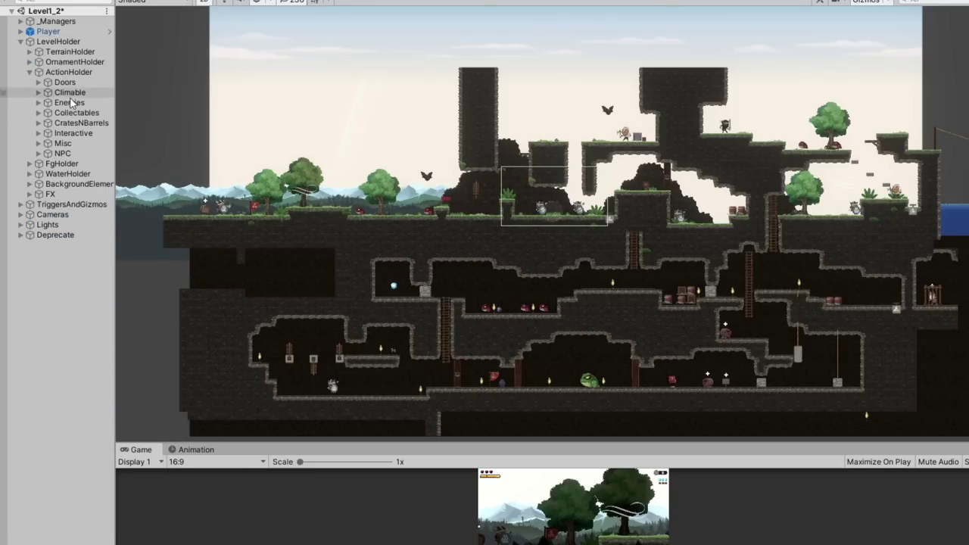
left_click(70, 103)
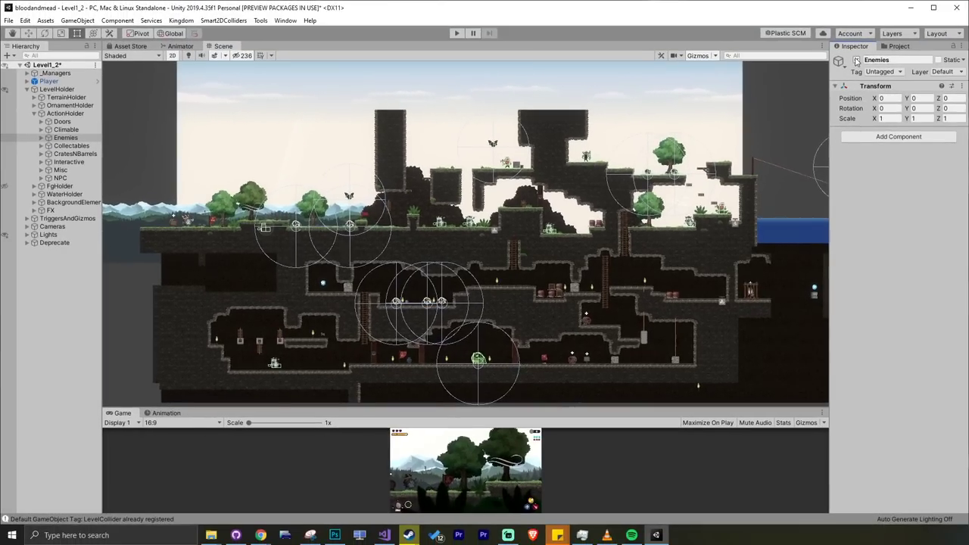
left_click(856, 61)
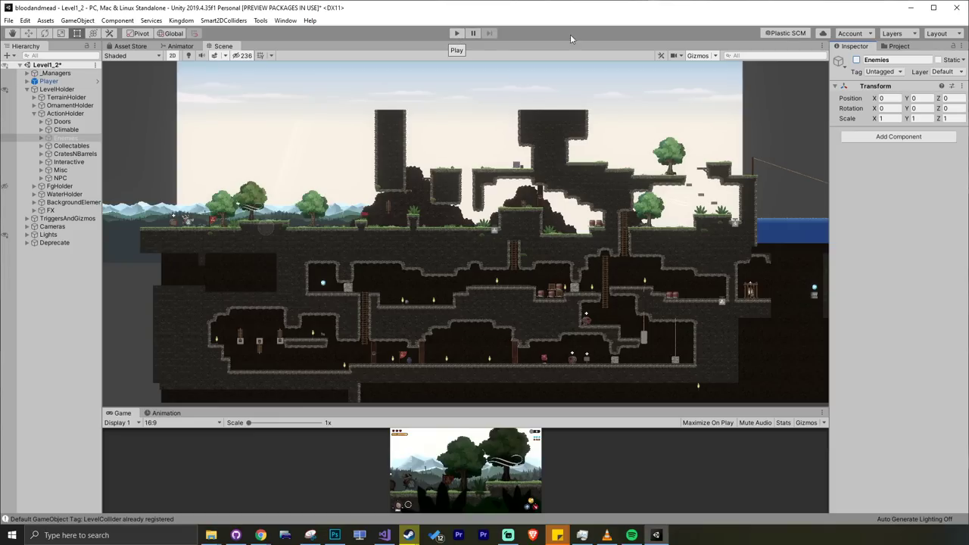
left_click(856, 61)
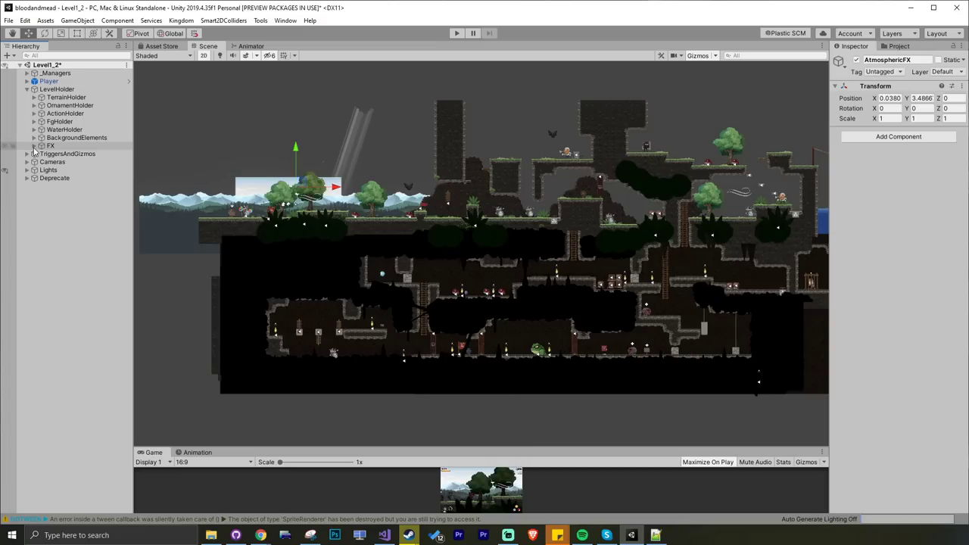
Step: Expand FX, compare the ActionFX and AtmosphericFX groups, then expand ActionFX to list its rubble effects
left_click(34, 147)
left_click(82, 155)
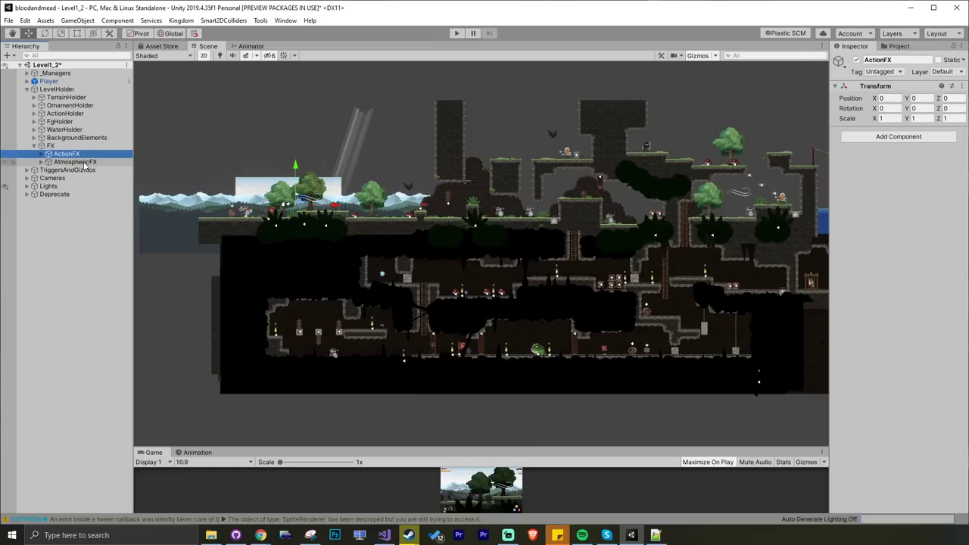
left_click(90, 162)
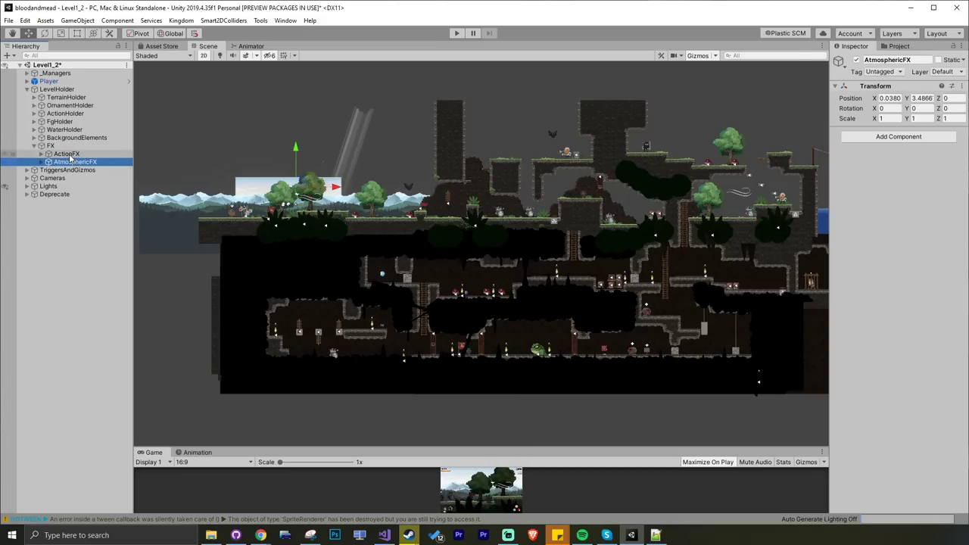
left_click(73, 155)
left_click(76, 162)
left_click(75, 154)
left_click(79, 164)
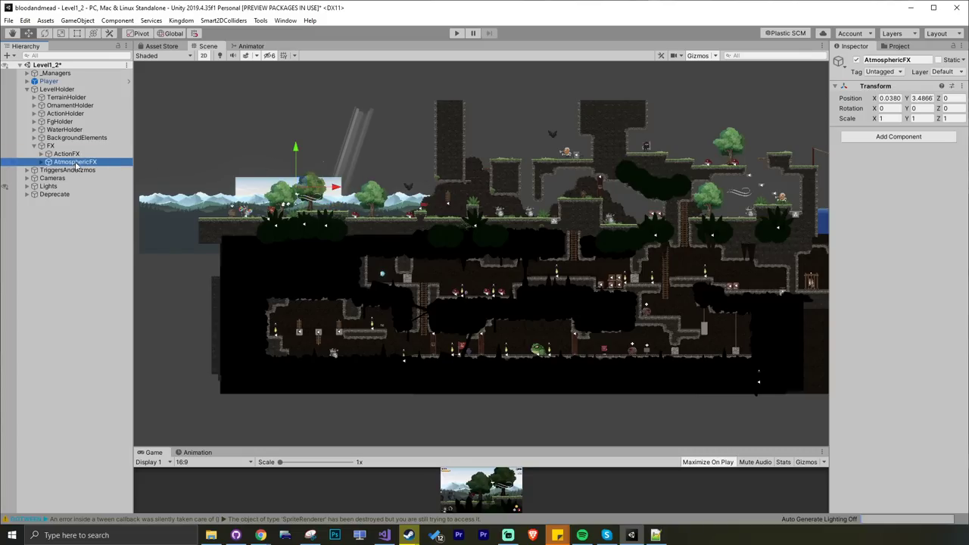
left_click(66, 154)
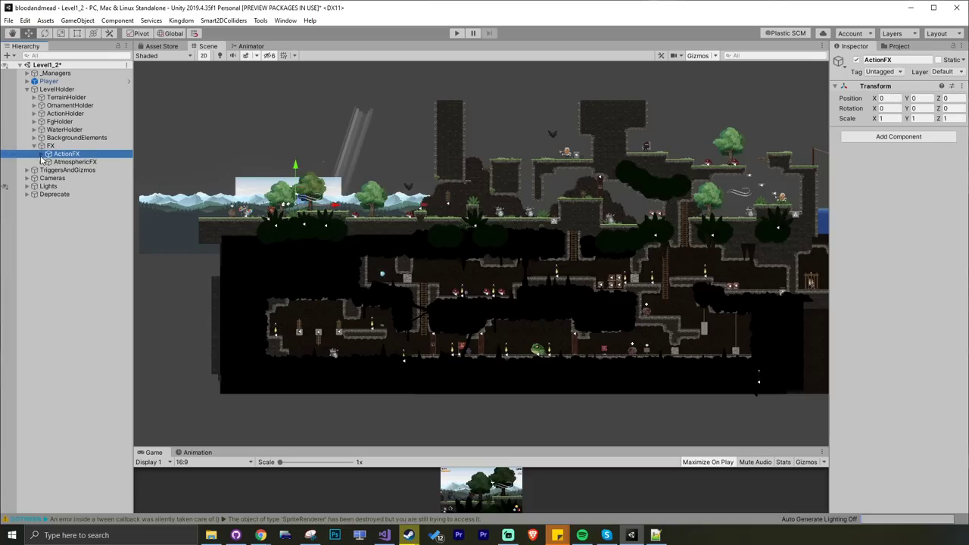
left_click(42, 155)
left_click(90, 186)
key("f")
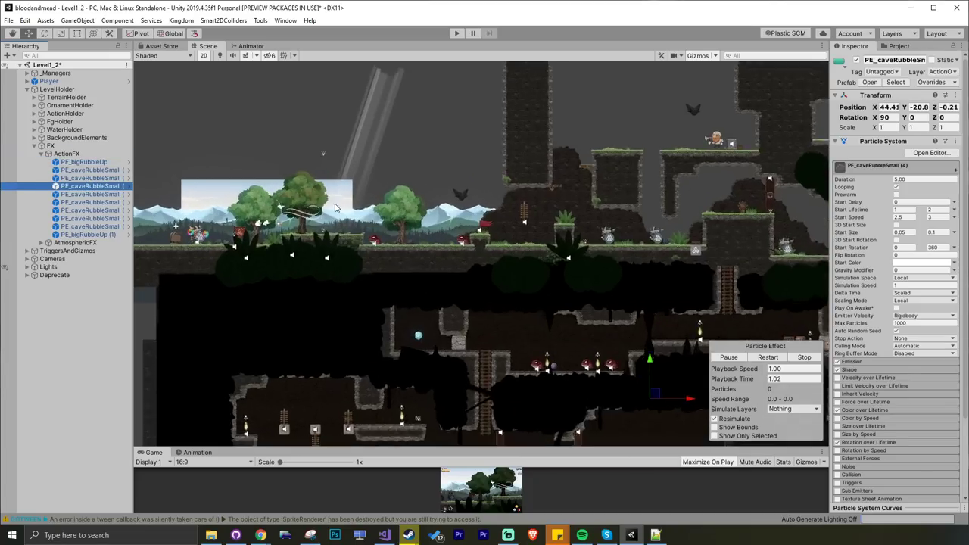
scroll(337, 210, "up", 5)
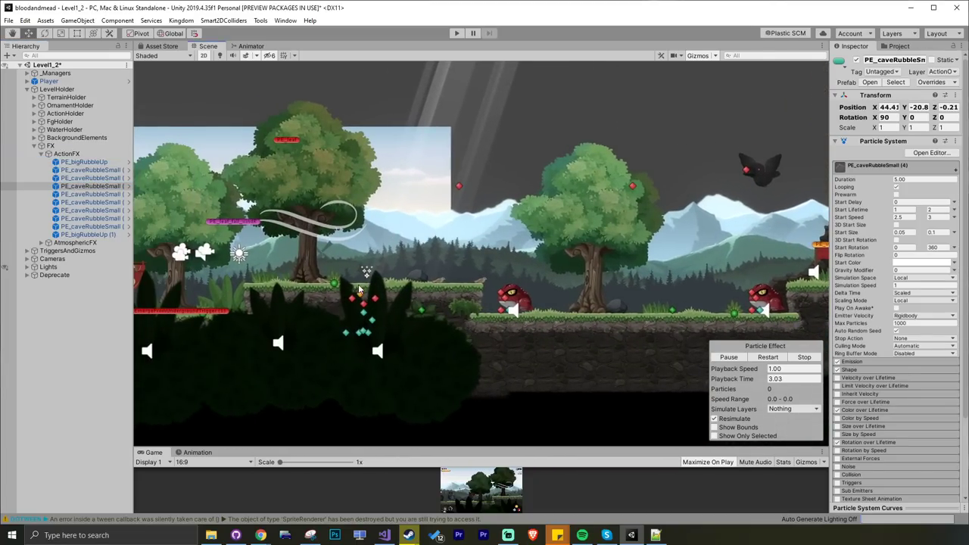
scroll(359, 290, "up", 2)
scroll(360, 289, "up", 3)
left_click(362, 302)
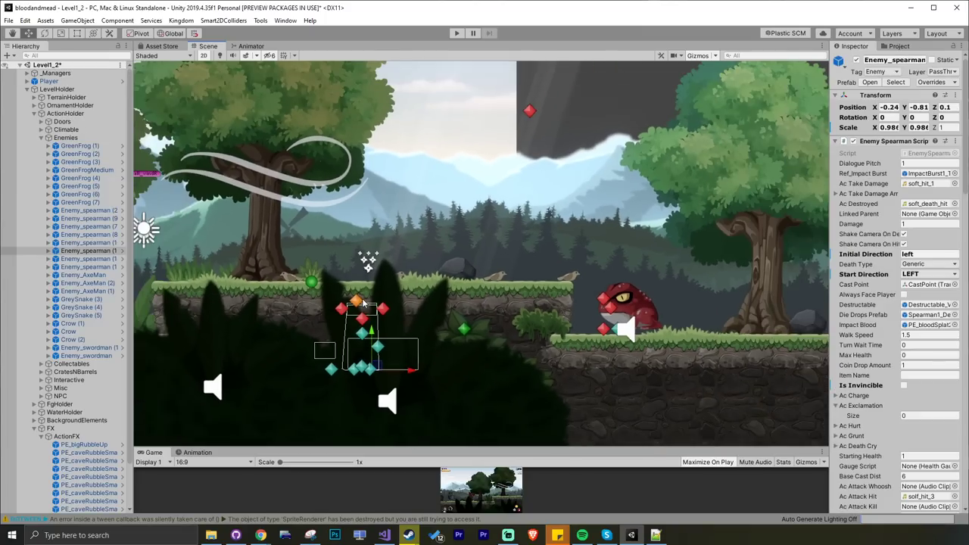
scroll(362, 302, "down", 2)
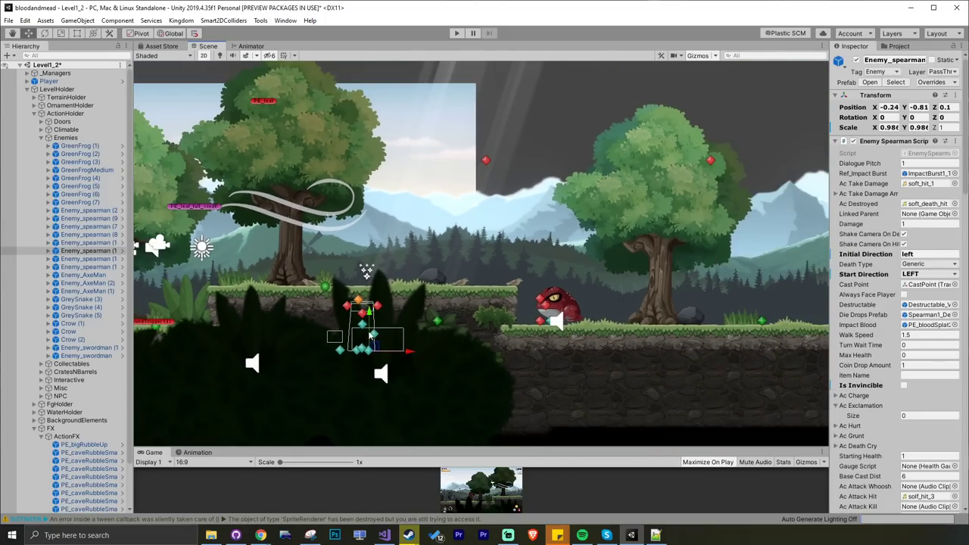
left_click(368, 280)
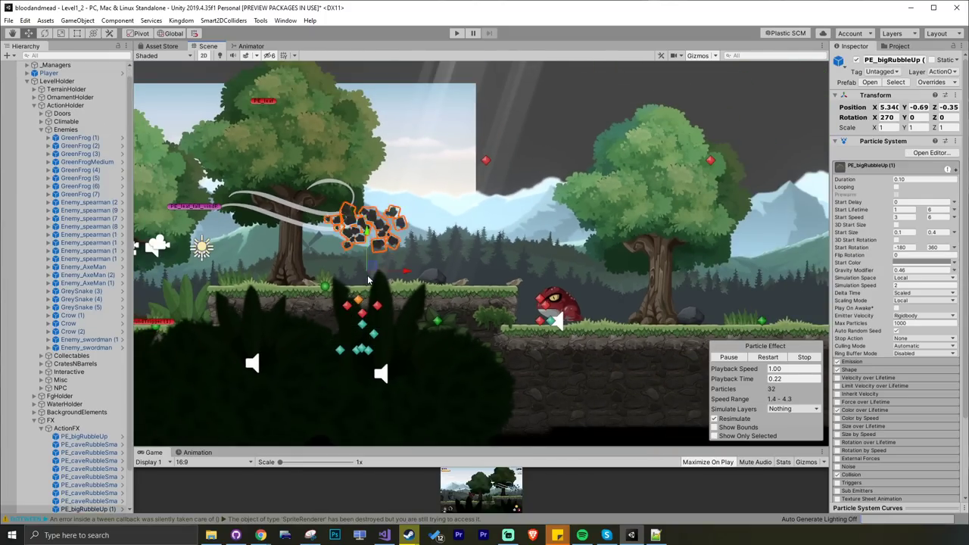
left_click(370, 288)
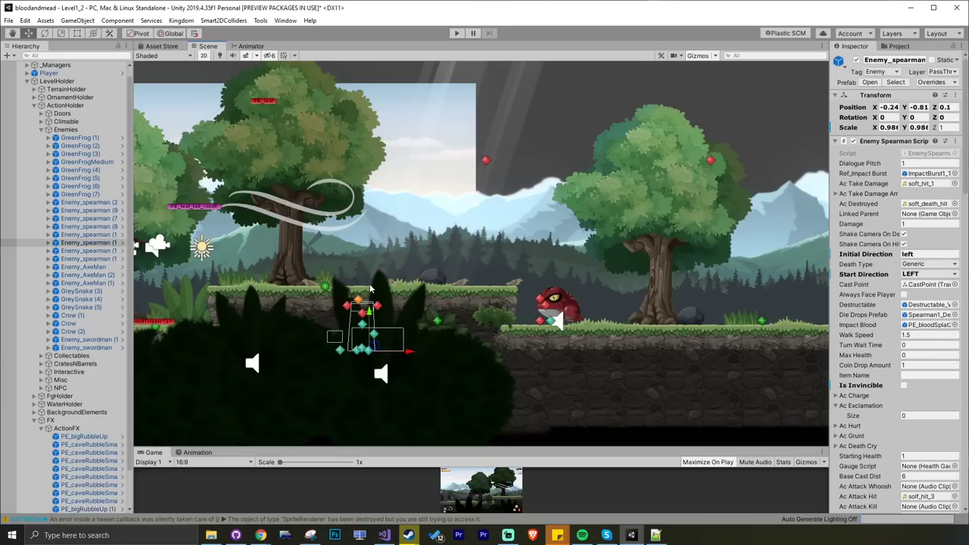
left_click_drag(373, 345, 382, 285)
scroll(447, 280, "down", 2)
key("ctrl+z")
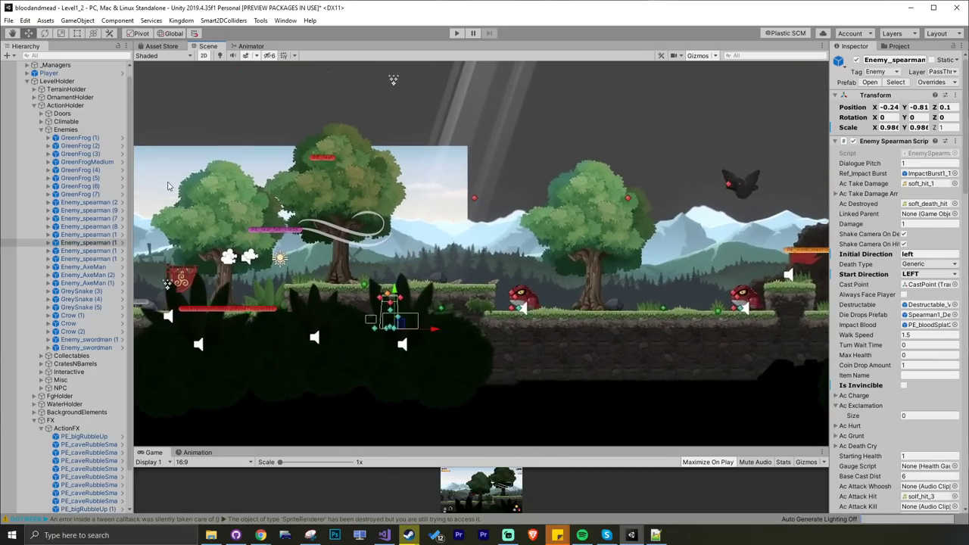
scroll(303, 227, "down", 3)
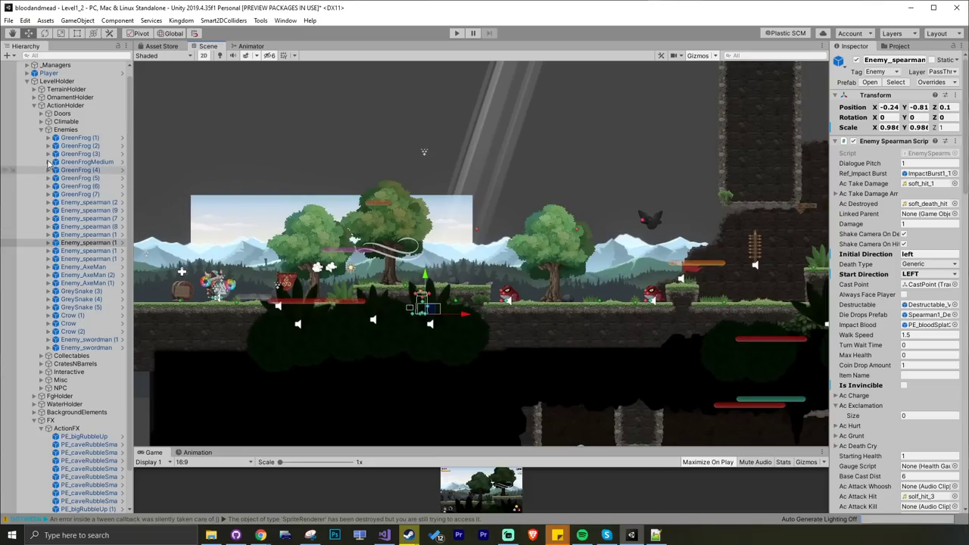